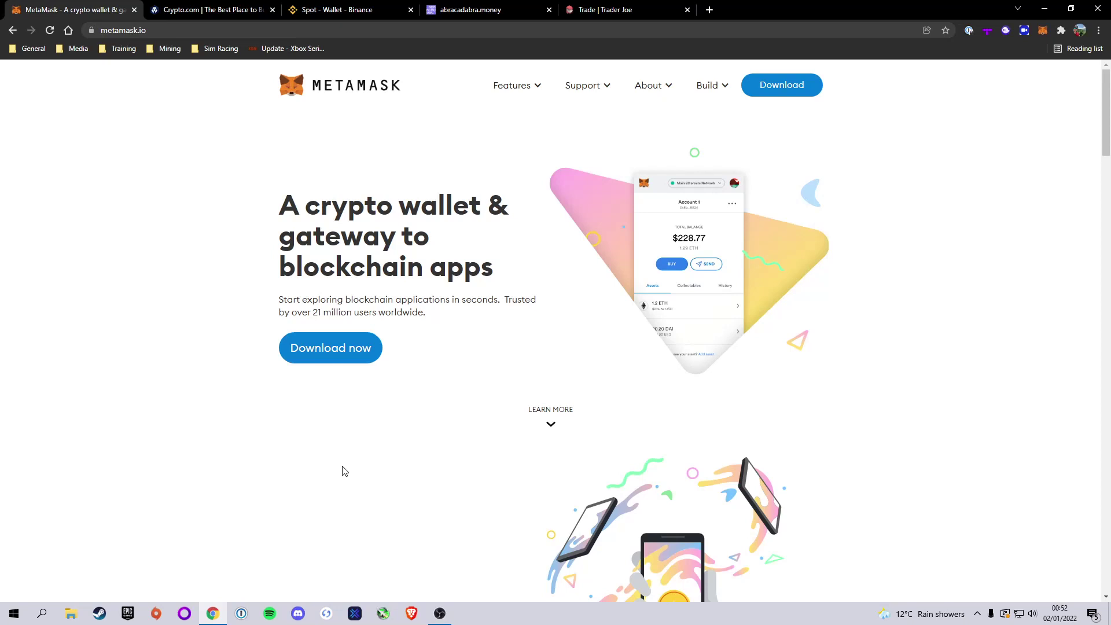
# Review the list of networks available in the MetaMask wallet, then close the wallet
pyautogui.click(1042, 30)
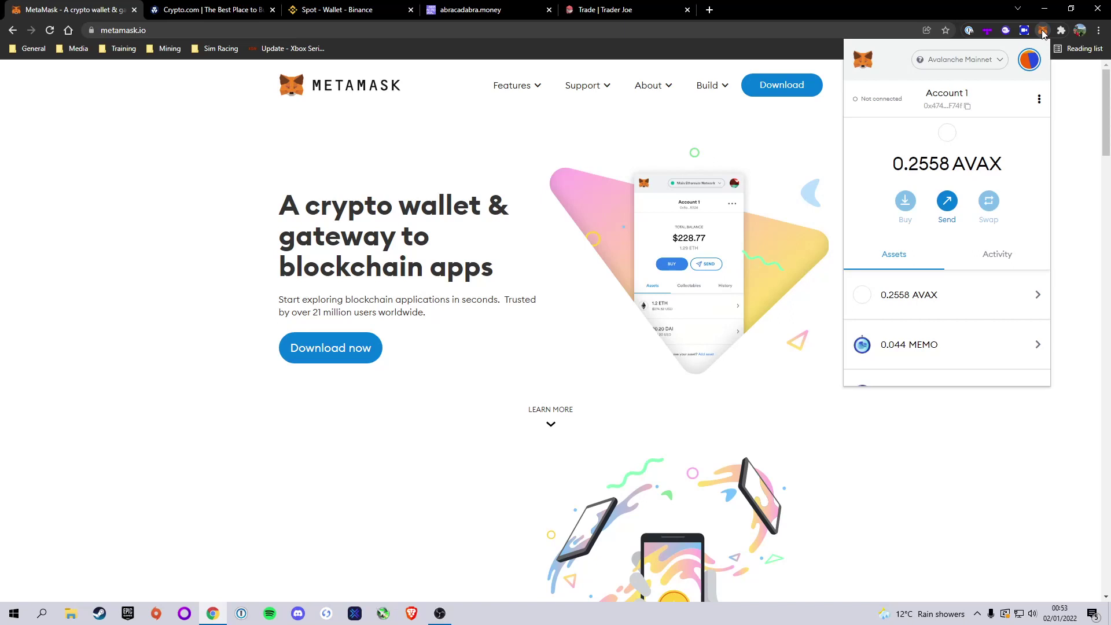
pyautogui.click(1000, 63)
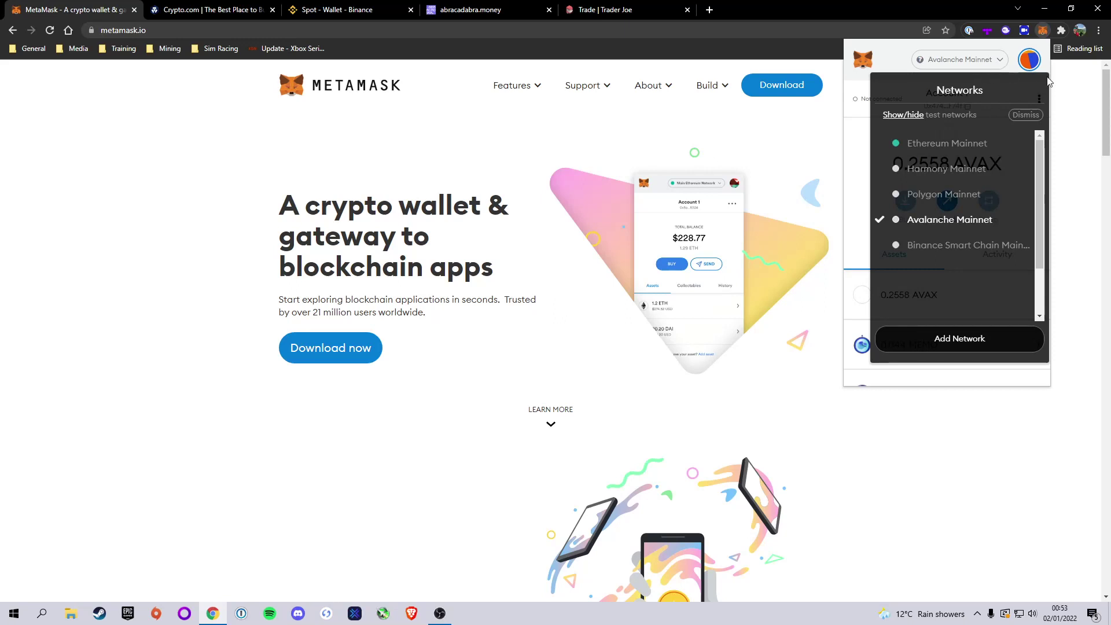
pyautogui.click(1065, 79)
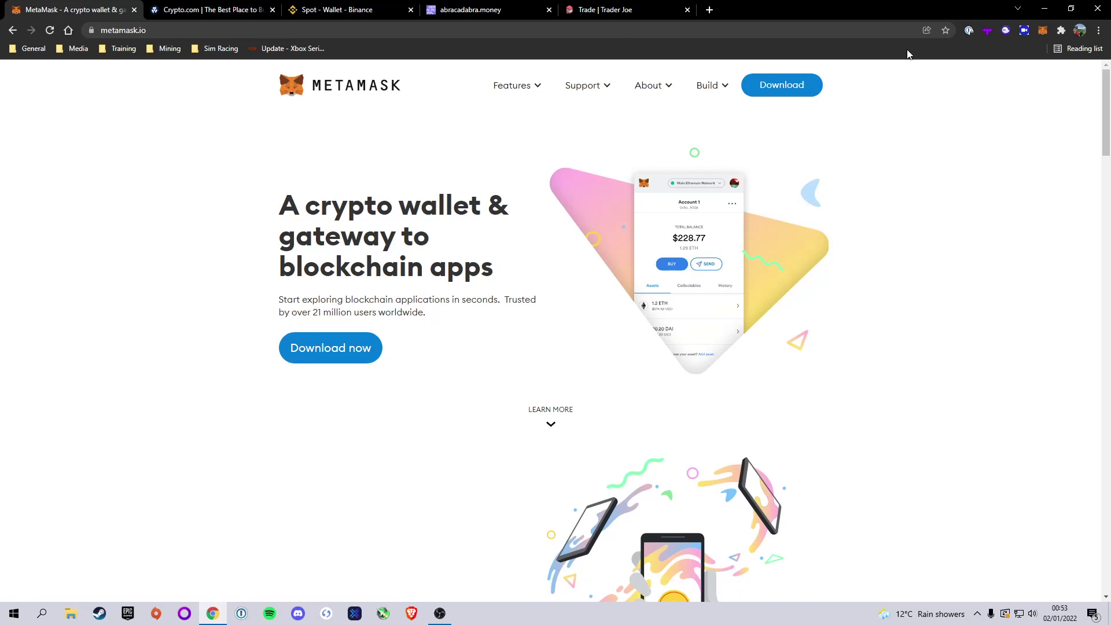
# Search Google in a new browser tab for "avalanche network metamask"
pyautogui.click(709, 10)
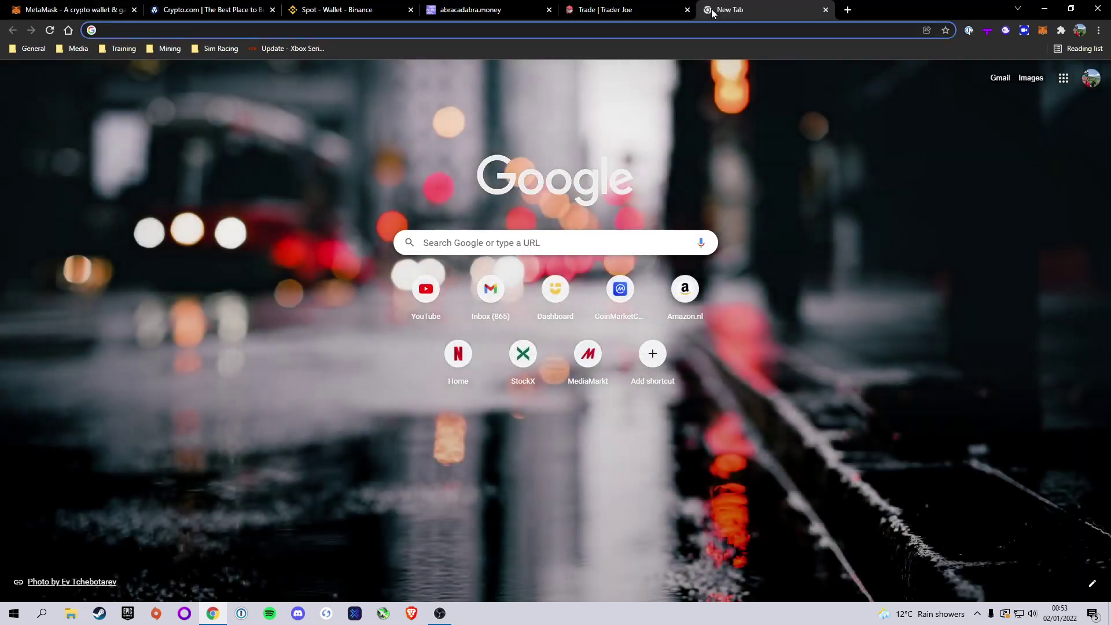
pyautogui.write('a')
pyautogui.press('BackSpace')
pyautogui.press('BackSpace')
pyautogui.write('avalcnhe network metam')
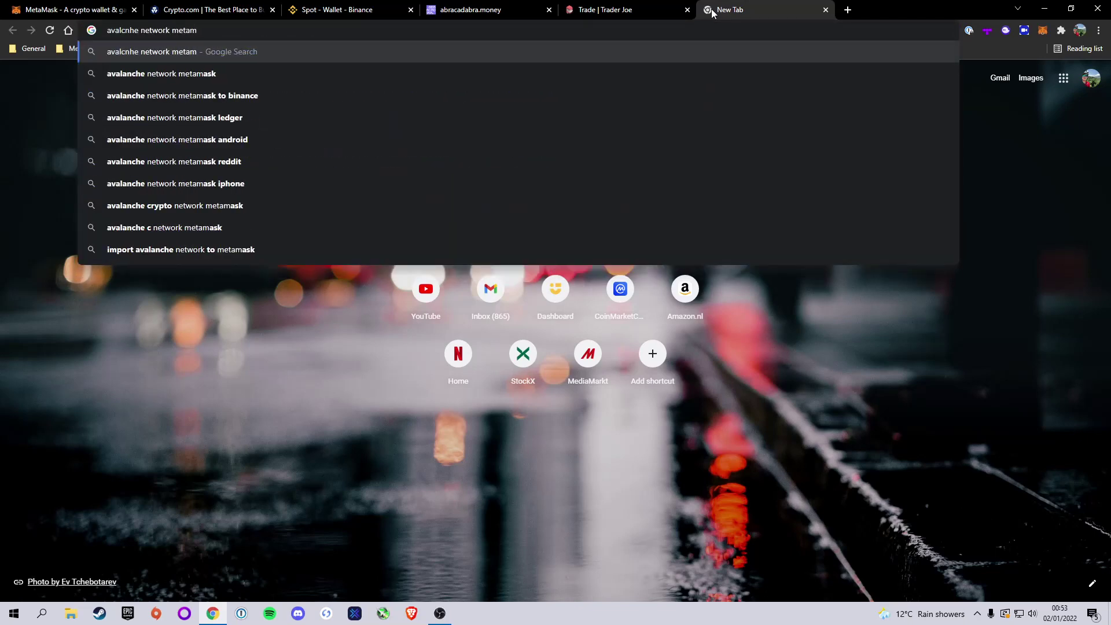
pyautogui.press('Down')
pyautogui.press('Return')
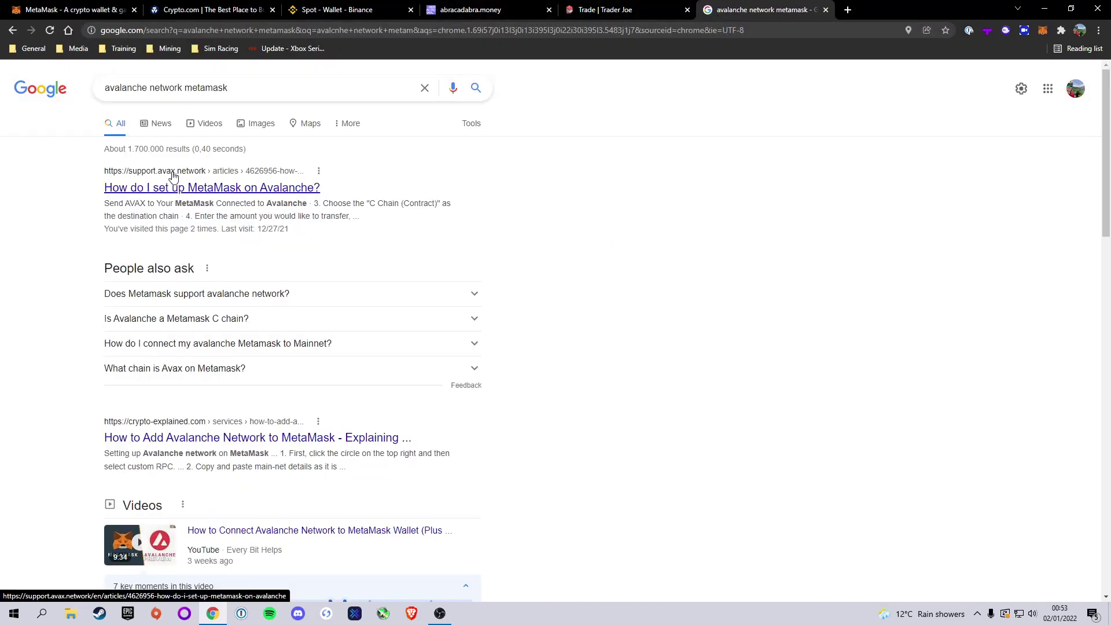
# Open the Avalanche support article on setting up MetaMask and find its network name, RPC URL, ChainID, symbol and explorer details
pyautogui.click(163, 188)
pyautogui.scroll(-10, 510, 226)
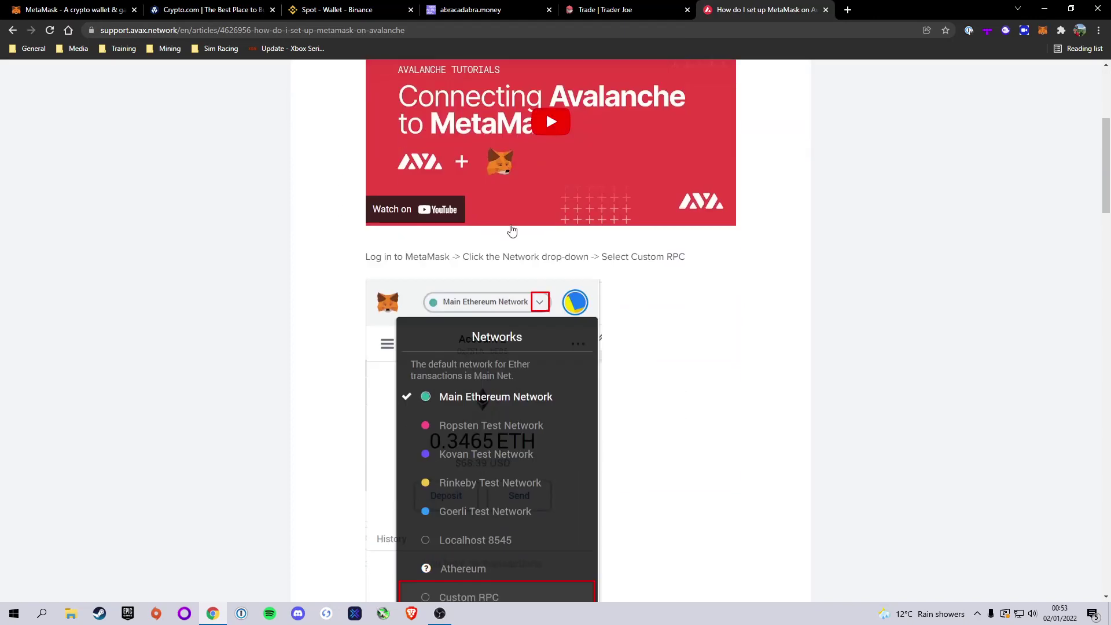
pyautogui.scroll(-5, 510, 226)
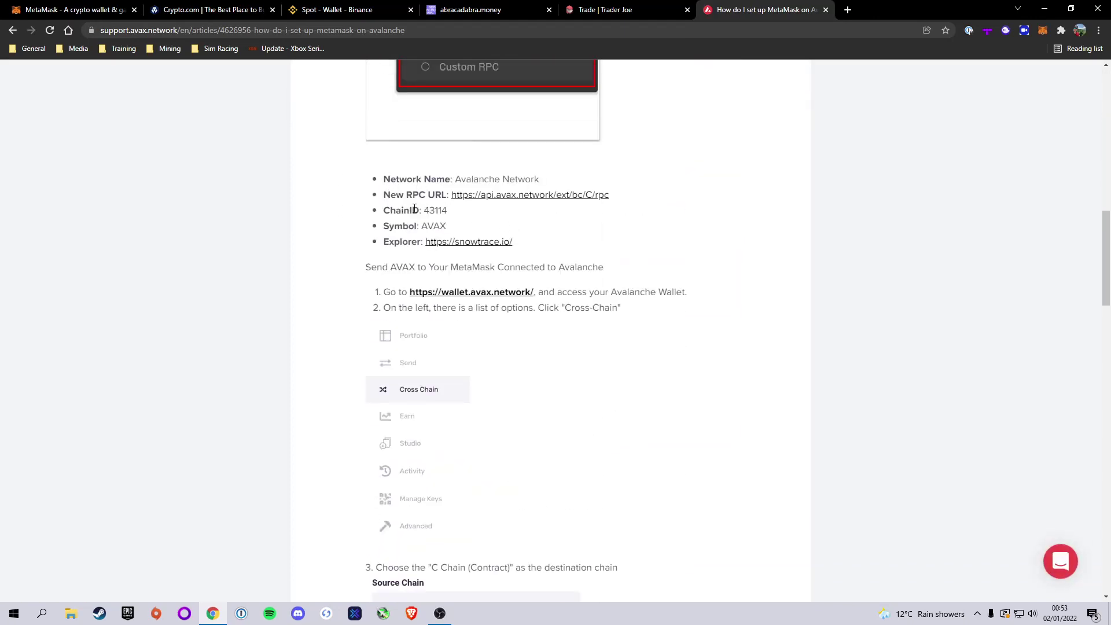
# Open MetaMask's form for adding a network and go through its name, RPC URL, chain ID, currency symbol and block explorer fields
pyautogui.click(1043, 31)
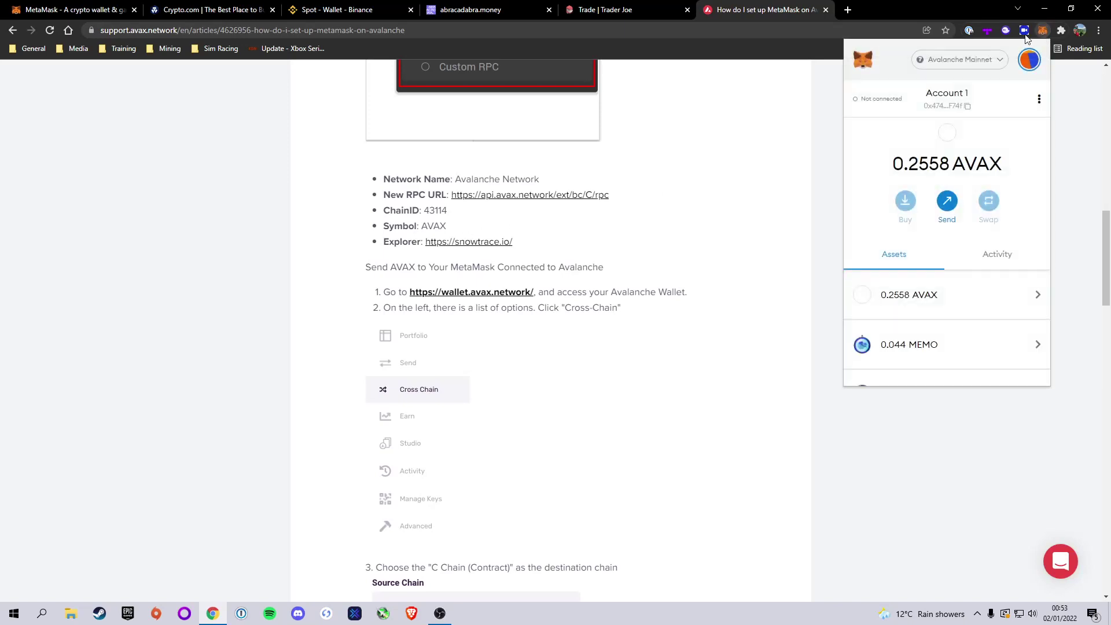
pyautogui.click(975, 61)
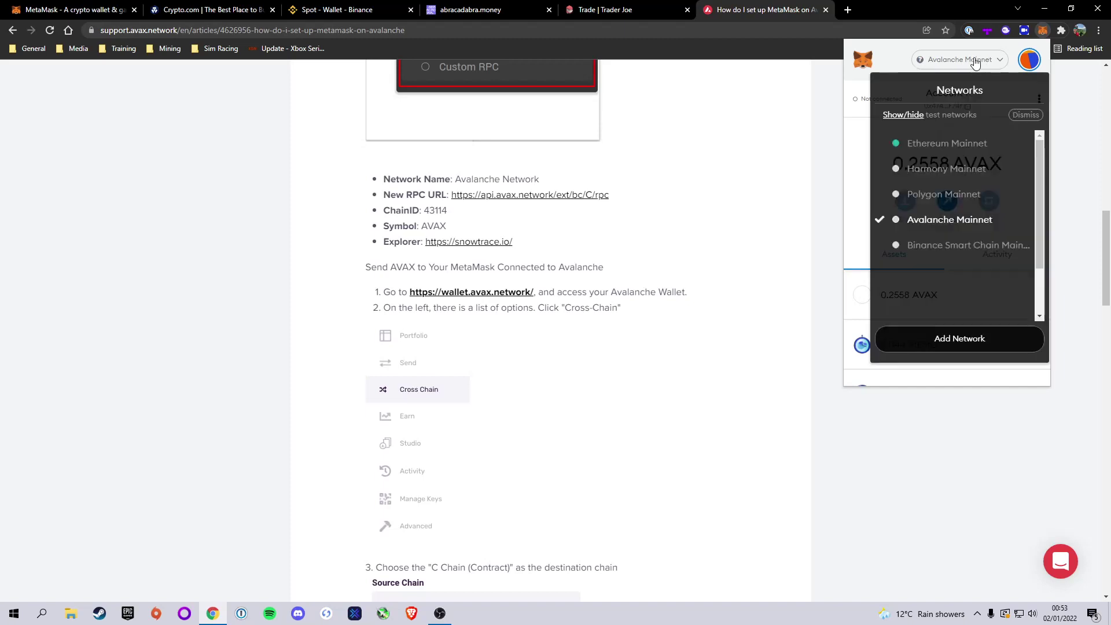
pyautogui.click(959, 339)
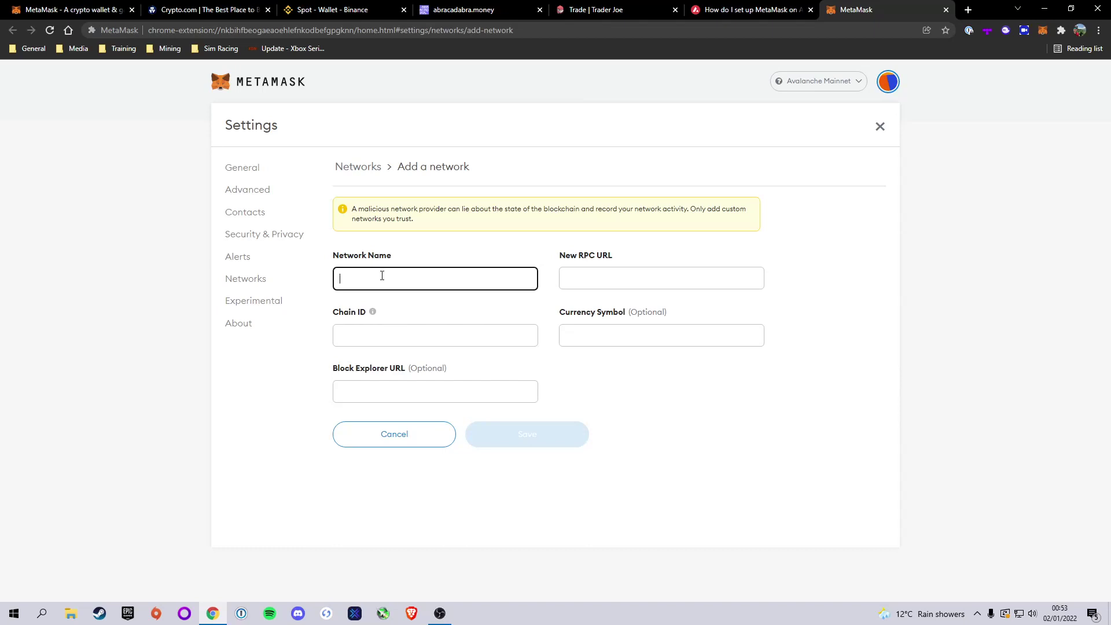
pyautogui.click(606, 277)
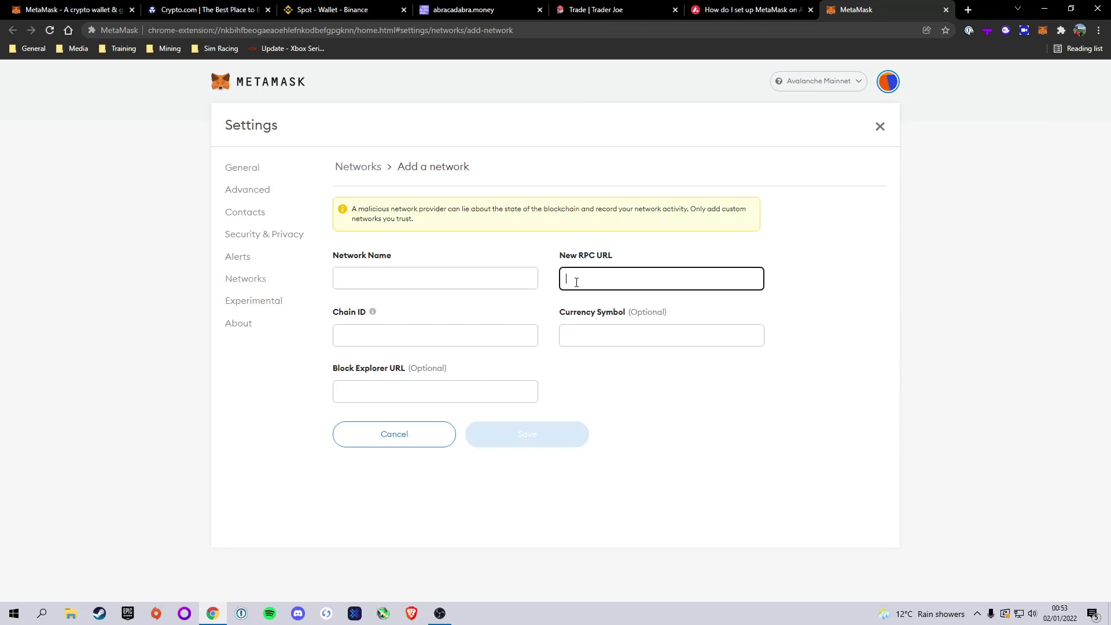
pyautogui.click(402, 338)
pyautogui.click(597, 336)
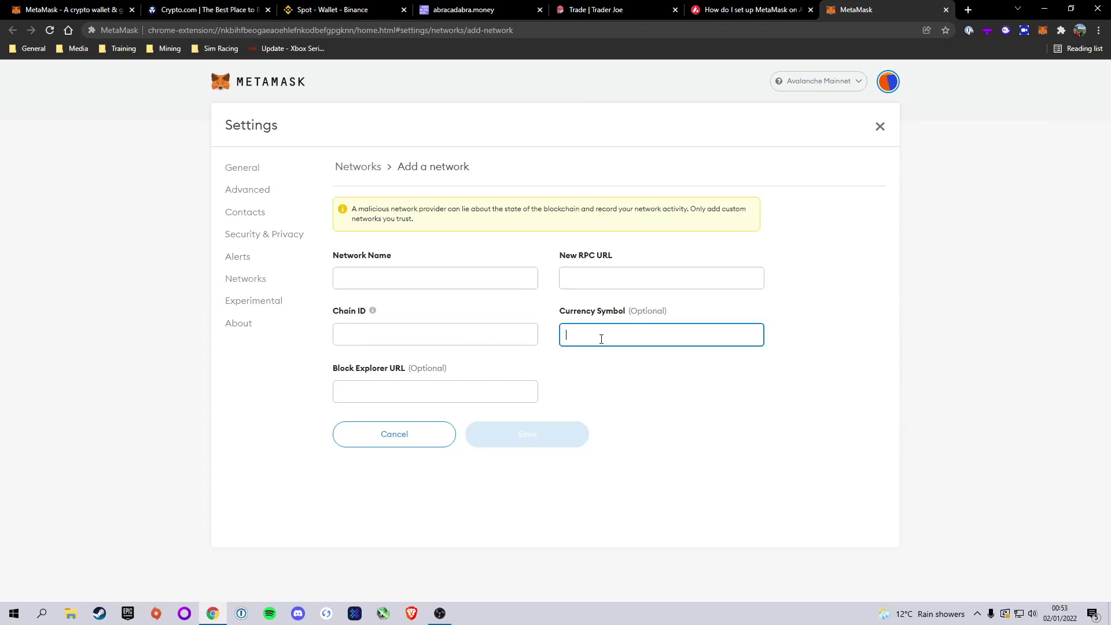
pyautogui.click(402, 388)
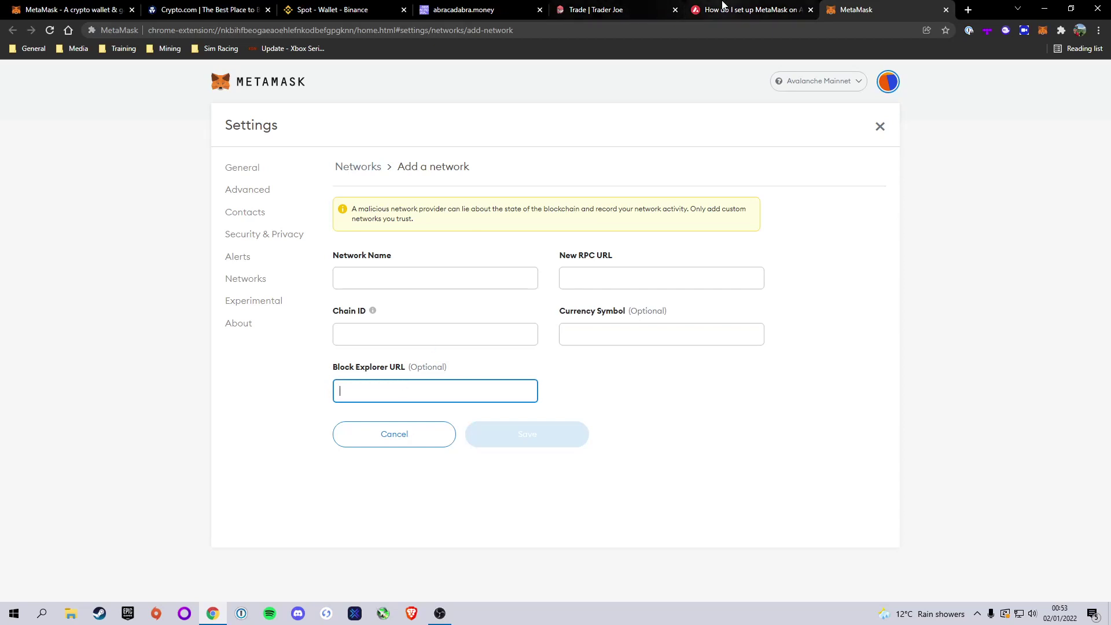
# Compare the support article's Avalanche network details with the blank network form, then close the form without saving
pyautogui.click(720, 9)
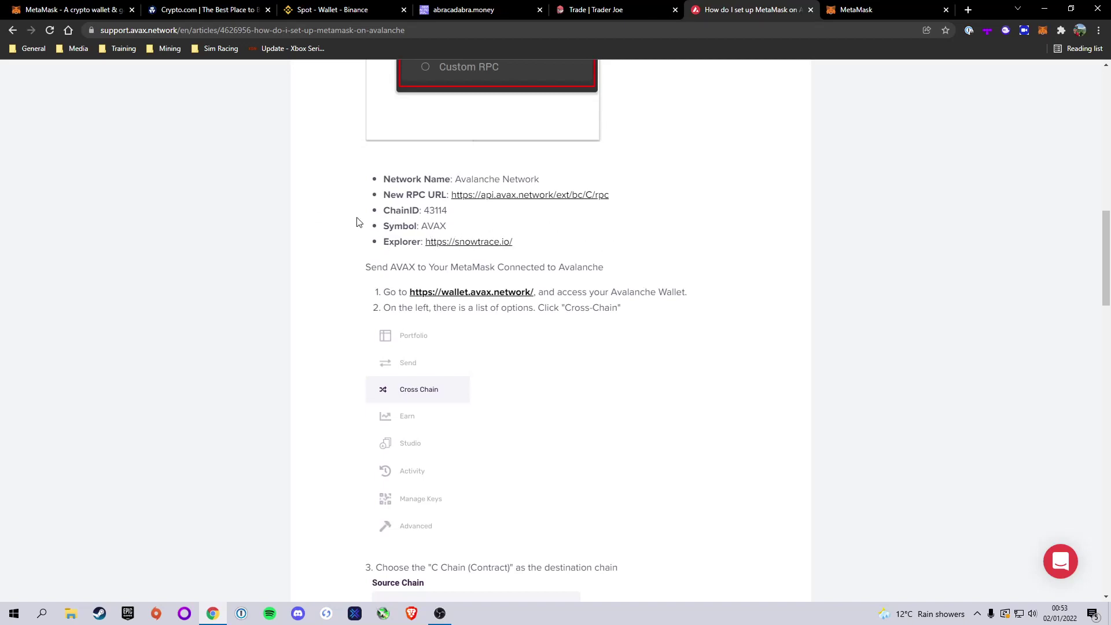
pyautogui.click(851, 10)
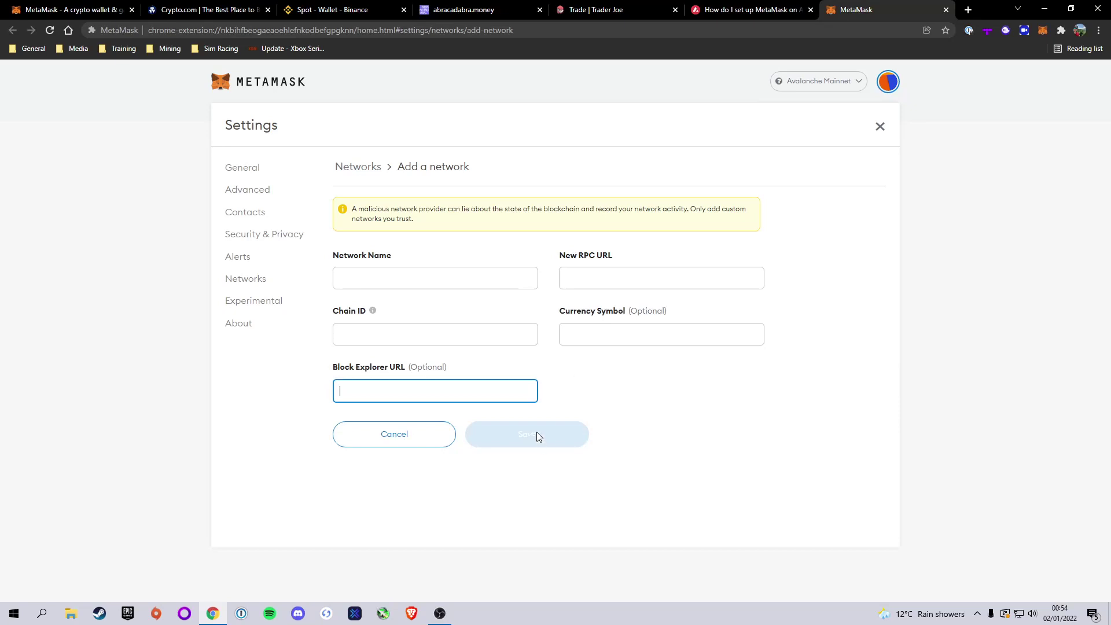
pyautogui.click(790, 10)
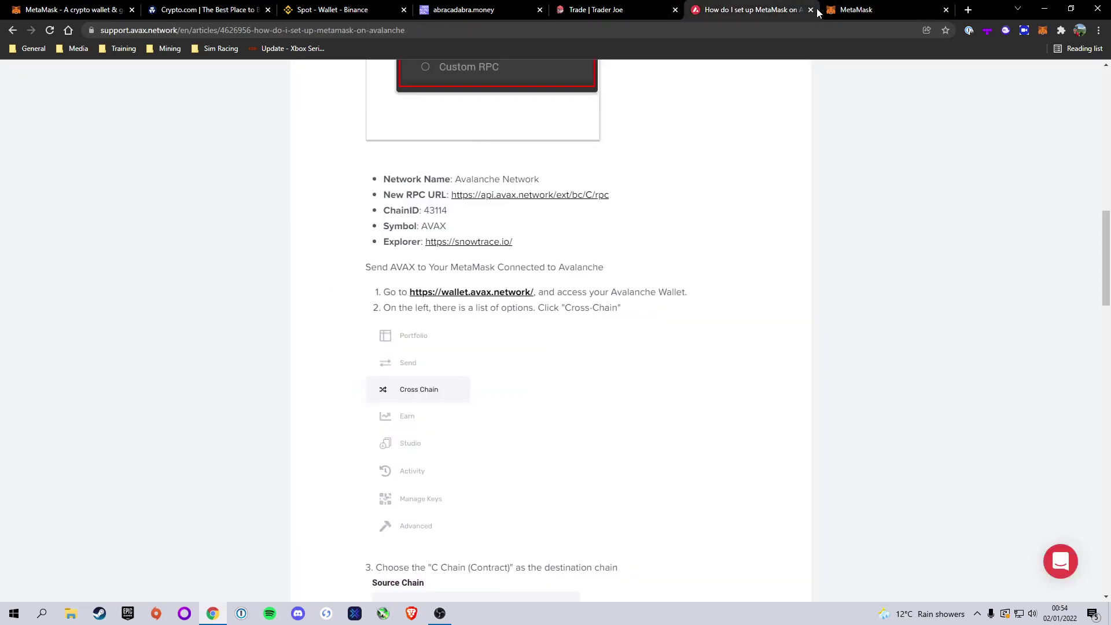
pyautogui.click(943, 10)
# Select Avalanche Mainnet as the active network in the MetaMask wallet
pyautogui.click(1041, 30)
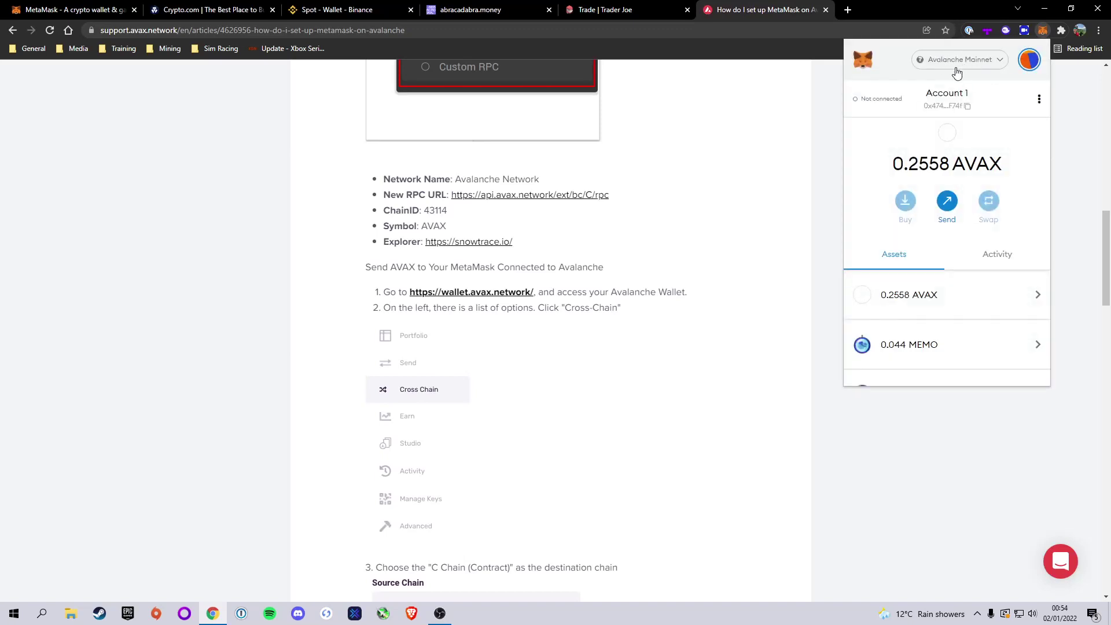
pyautogui.click(977, 62)
pyautogui.click(943, 219)
pyautogui.click(191, 99)
# Switch to Binance, search the Fiat and Spot wallet for "avax" and open the withdrawal form for AVAX
pyautogui.click(197, 8)
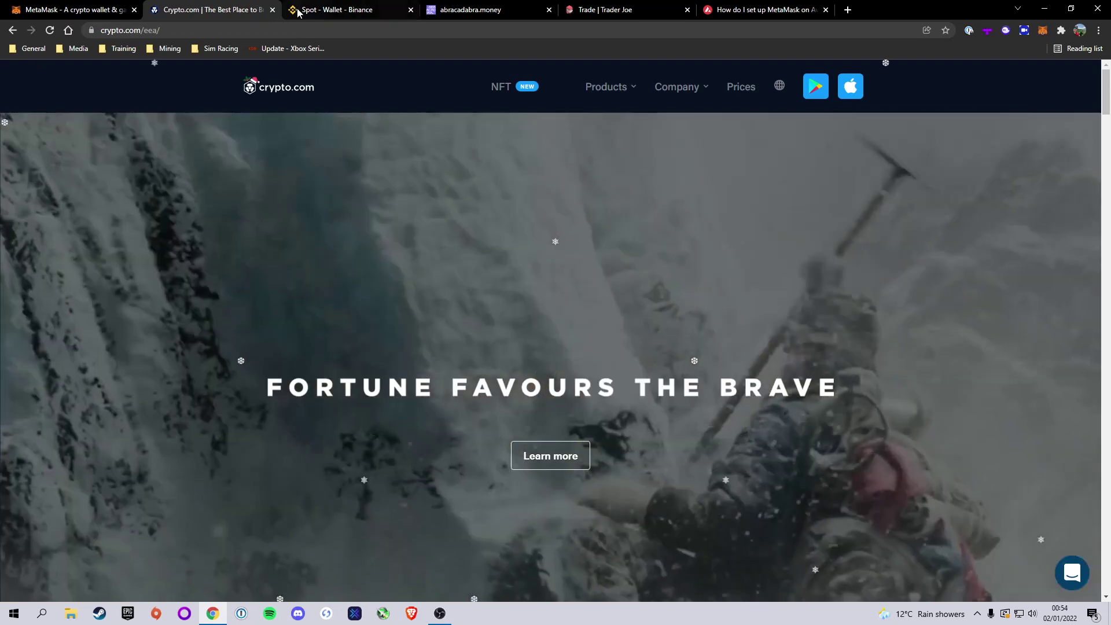
pyautogui.click(332, 9)
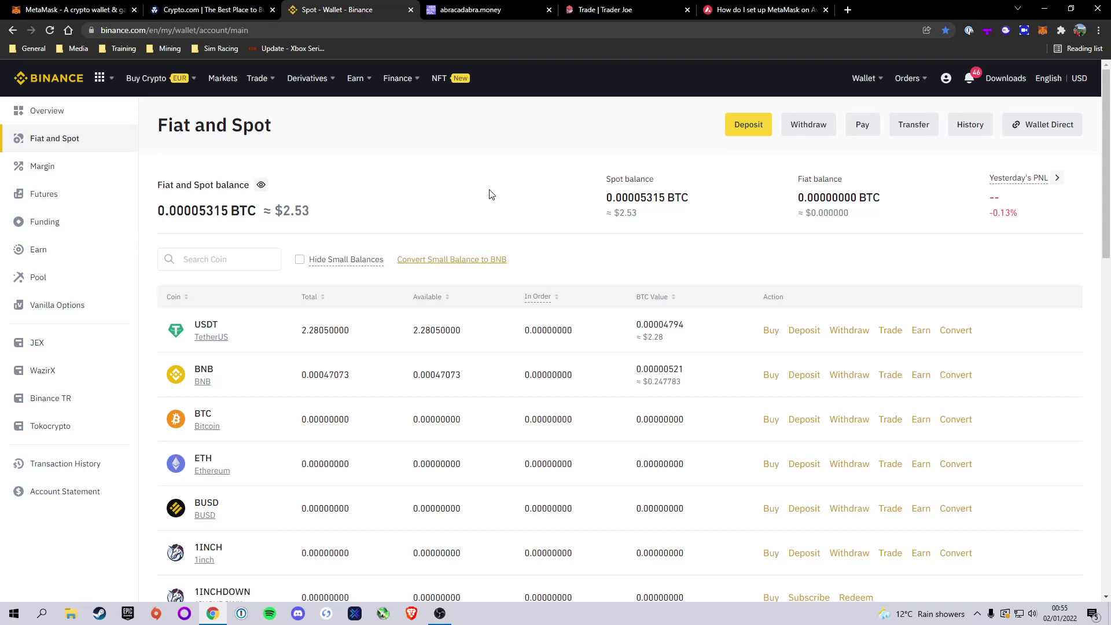
pyautogui.click(217, 258)
pyautogui.write('avax')
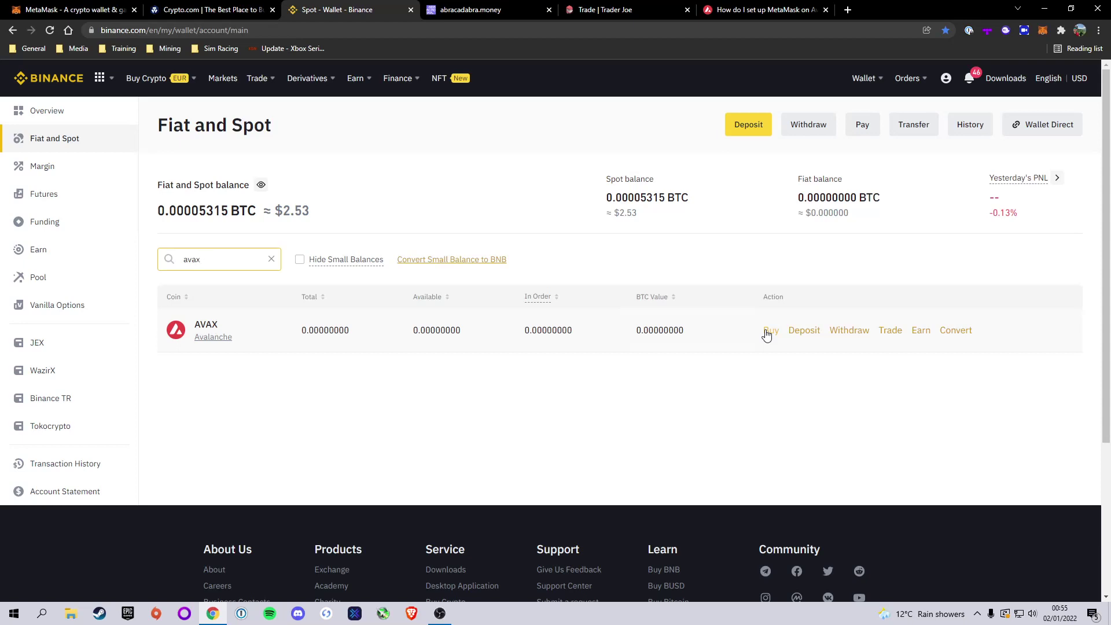
pyautogui.click(843, 331)
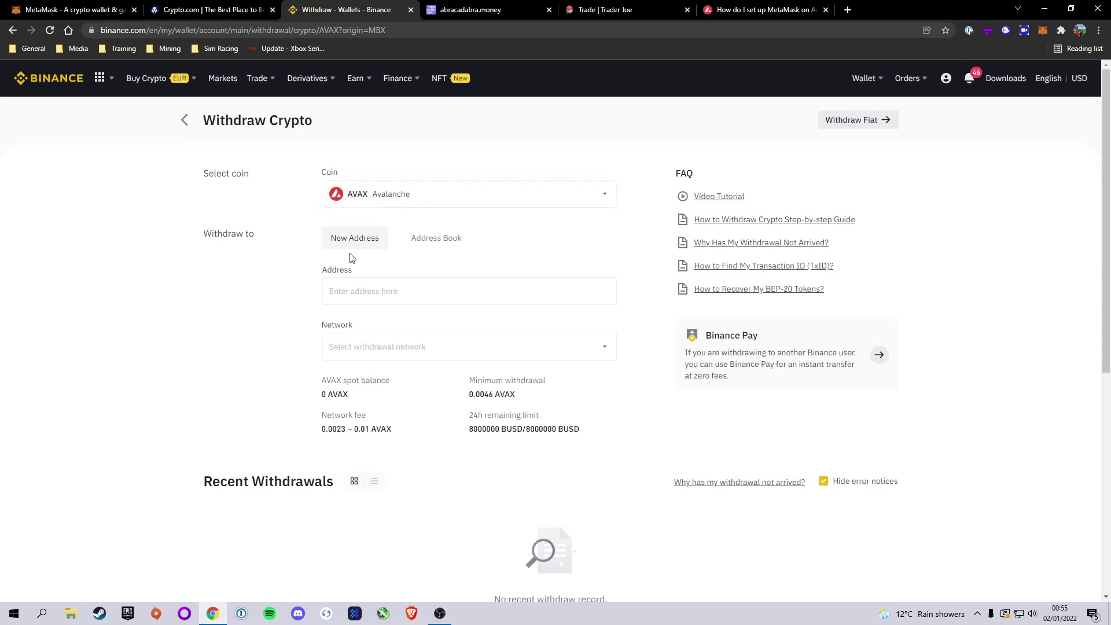
# Copy the MetaMask account address and paste it as the recipient address of the AVAX withdrawal
pyautogui.click(1044, 33)
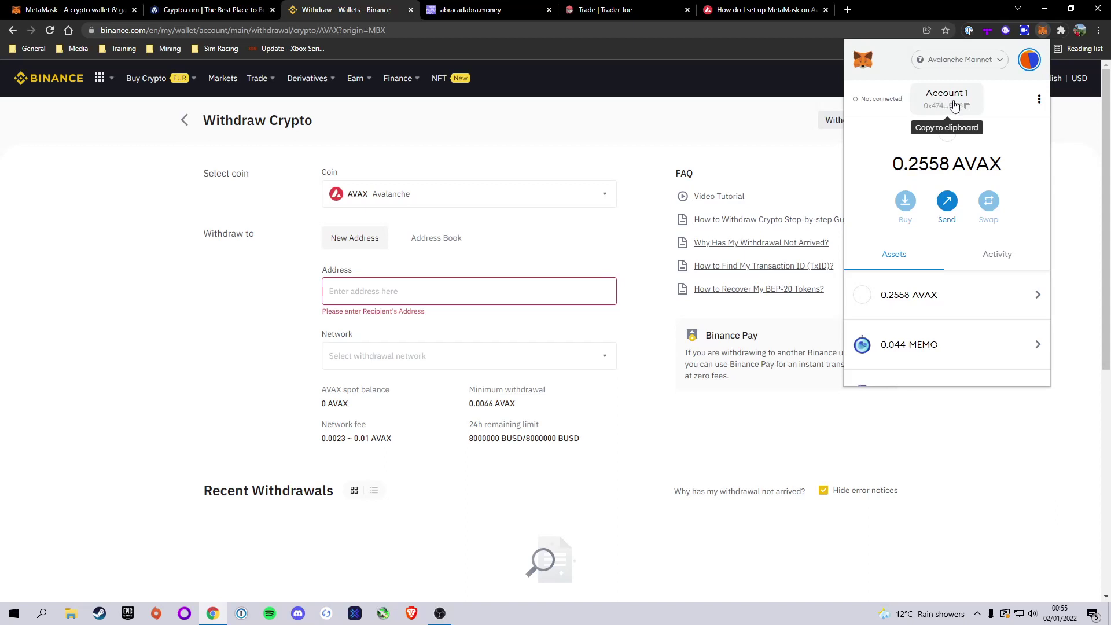
pyautogui.click(955, 103)
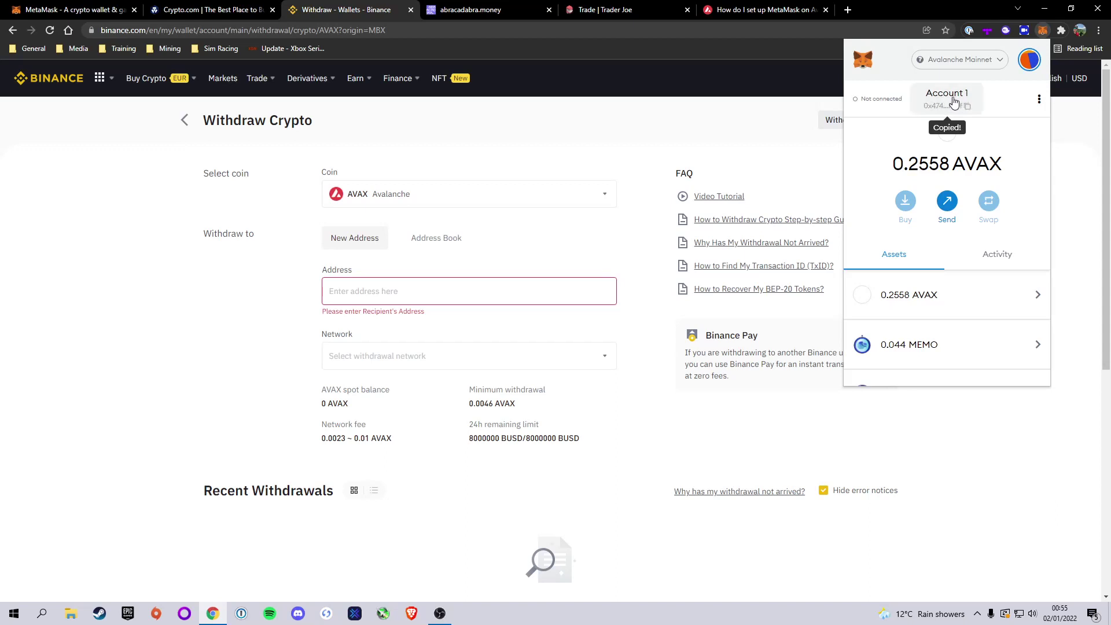
pyautogui.click(417, 293)
pyautogui.hotkey('ctrl', 'v')
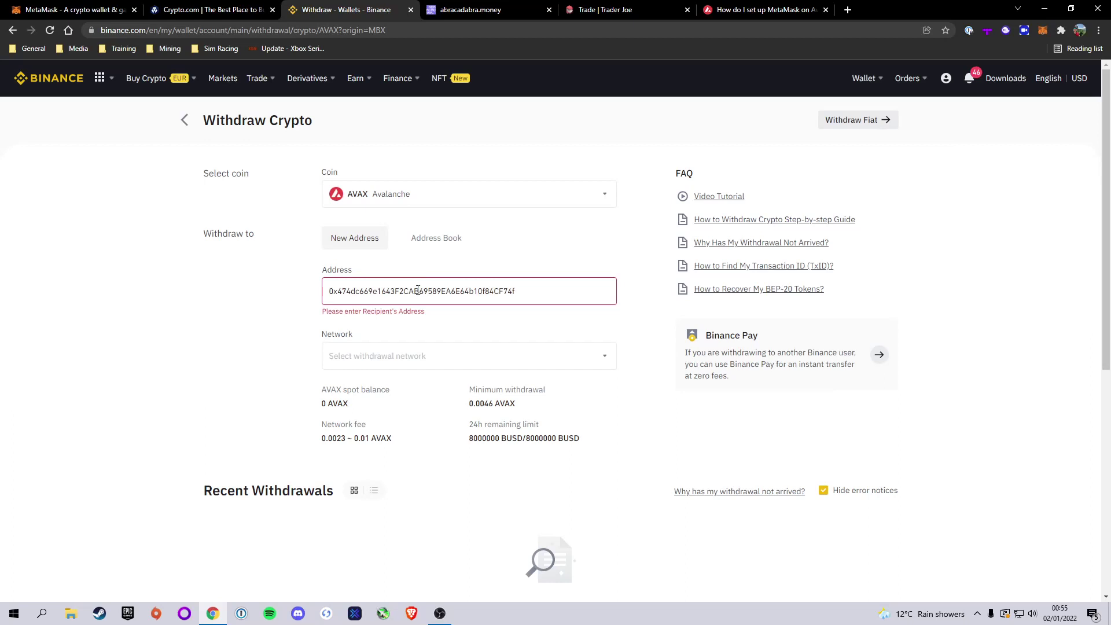
# Set the withdrawal network to AVAXC (AVAX C-Chain)
pyautogui.click(356, 345)
pyautogui.scroll(-1, 527, 357)
pyautogui.scroll(1, 528, 359)
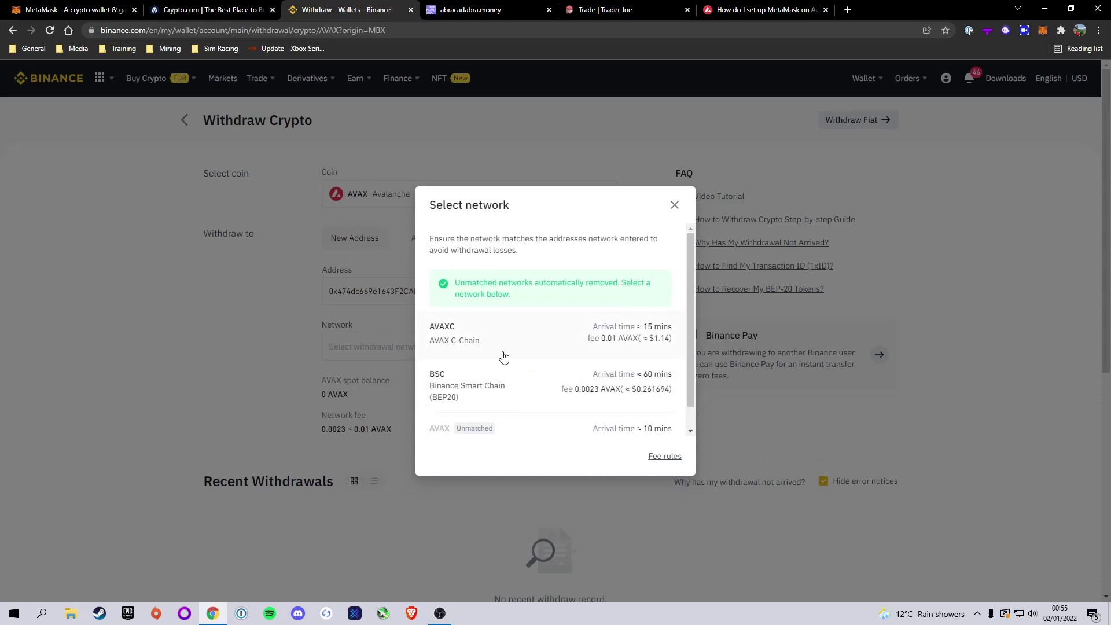
pyautogui.scroll(-1, 471, 334)
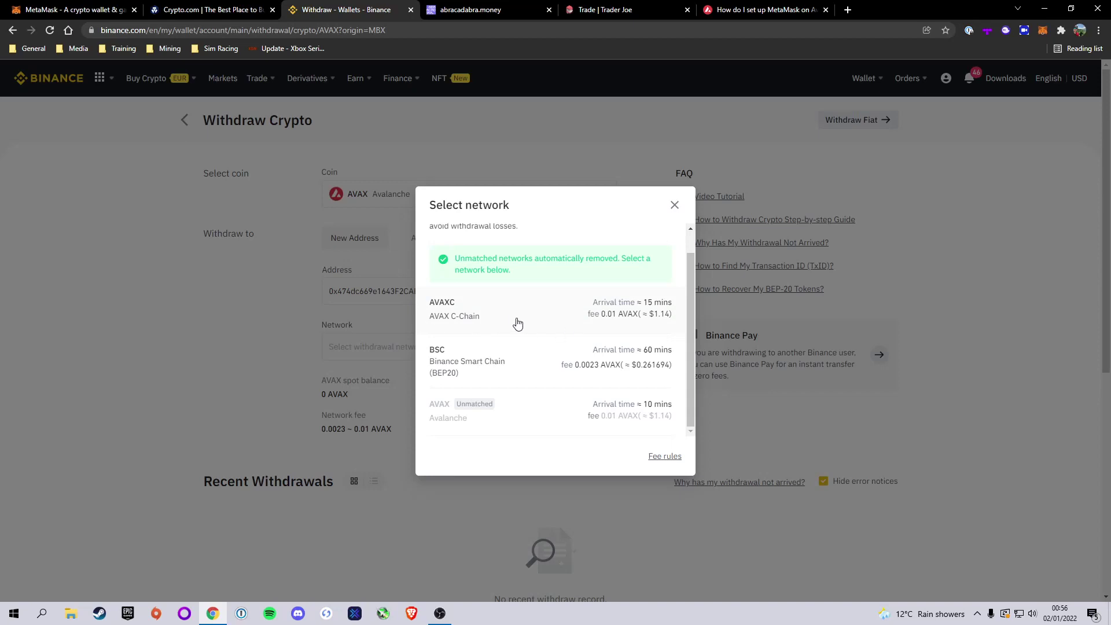
pyautogui.click(472, 311)
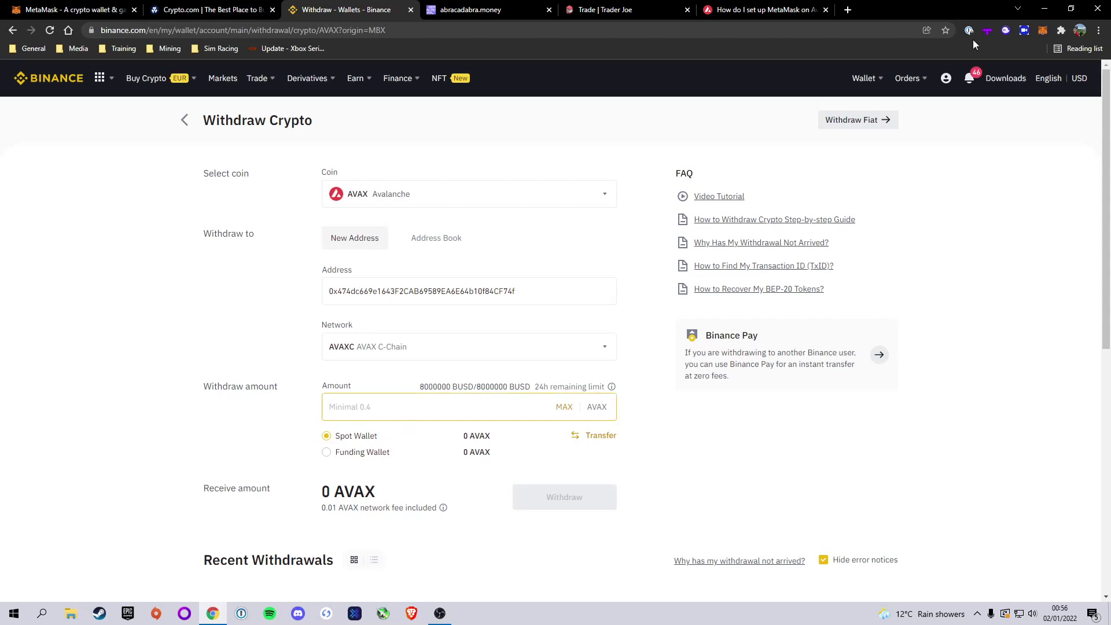
# Check the AVAX balance in the MetaMask wallet and close the wallet
pyautogui.click(1045, 32)
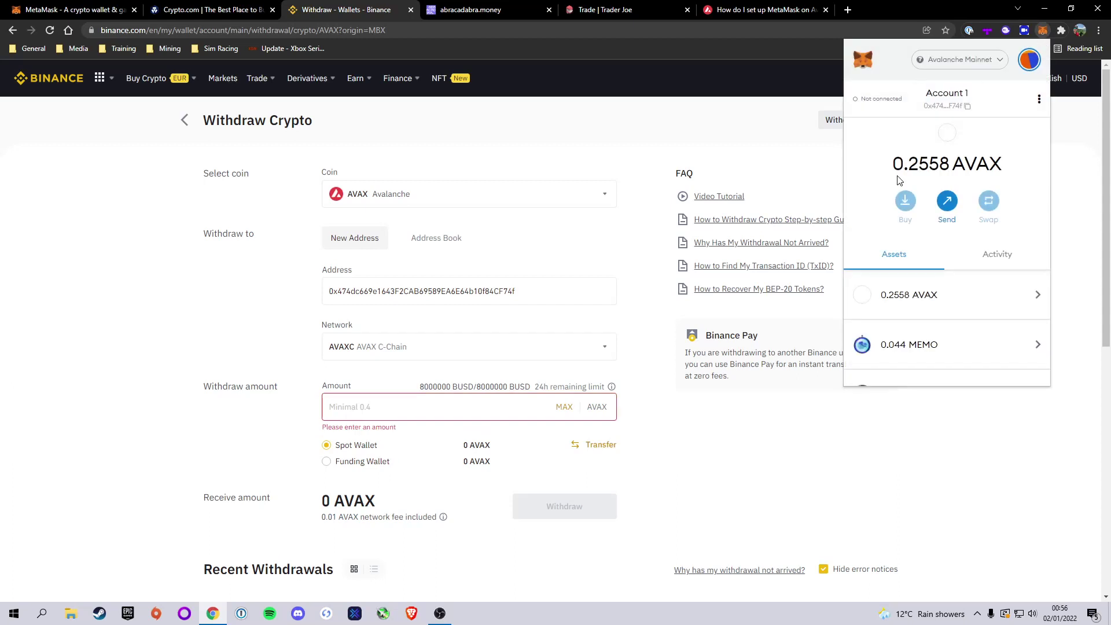
pyautogui.click(718, 145)
pyautogui.click(558, 119)
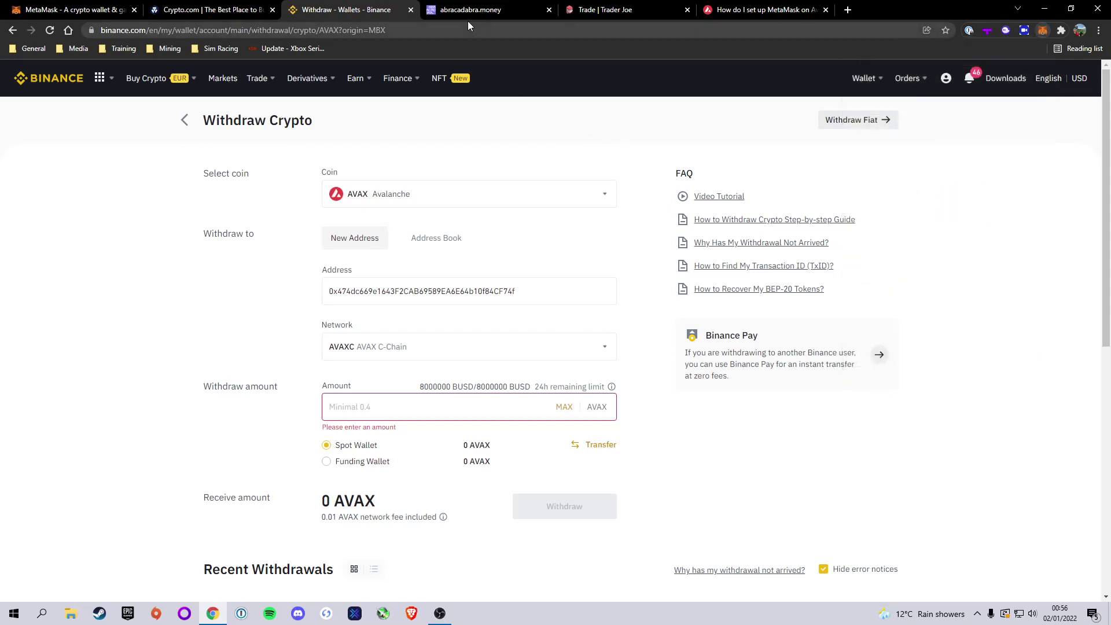
# Switch to abracadabra.money, check the site's network selection from its home page, and open the list of borrowing markets
pyautogui.click(470, 8)
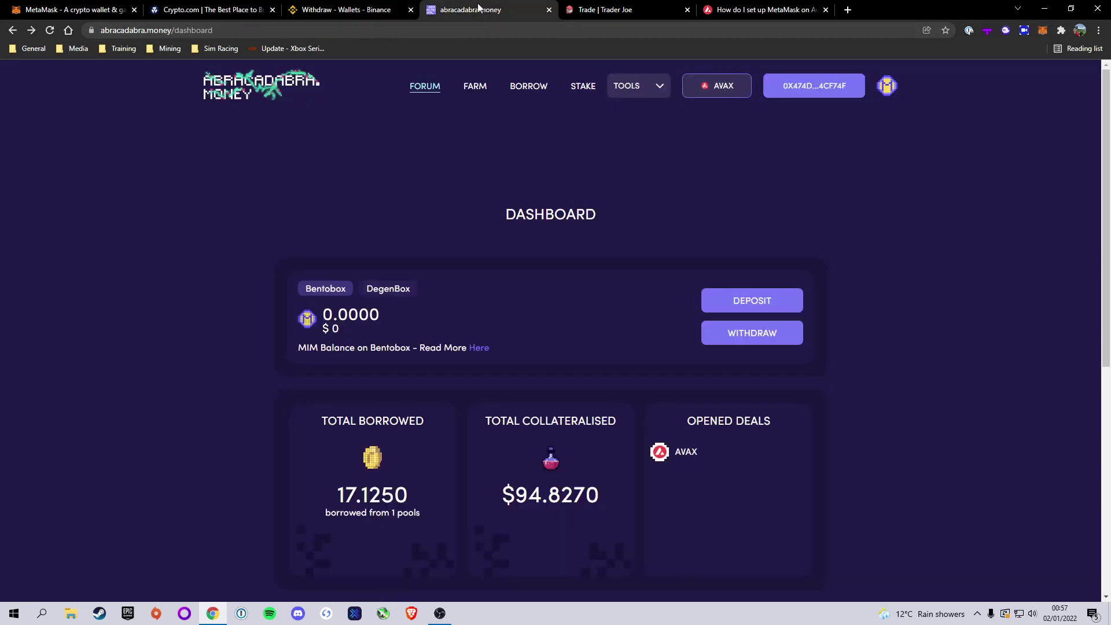
pyautogui.click(243, 87)
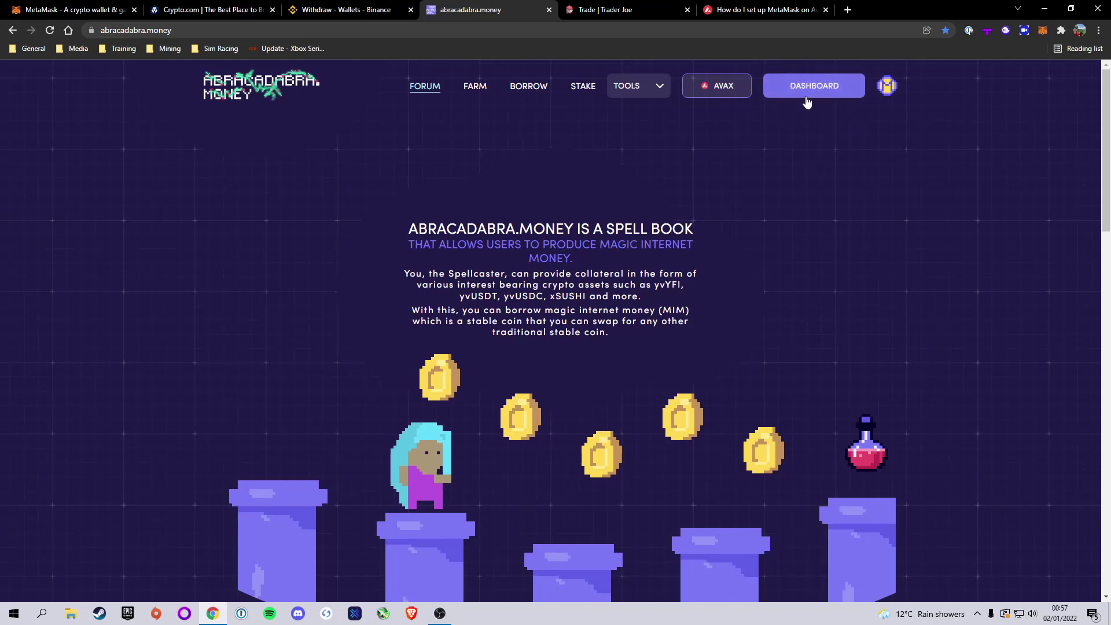
pyautogui.click(715, 86)
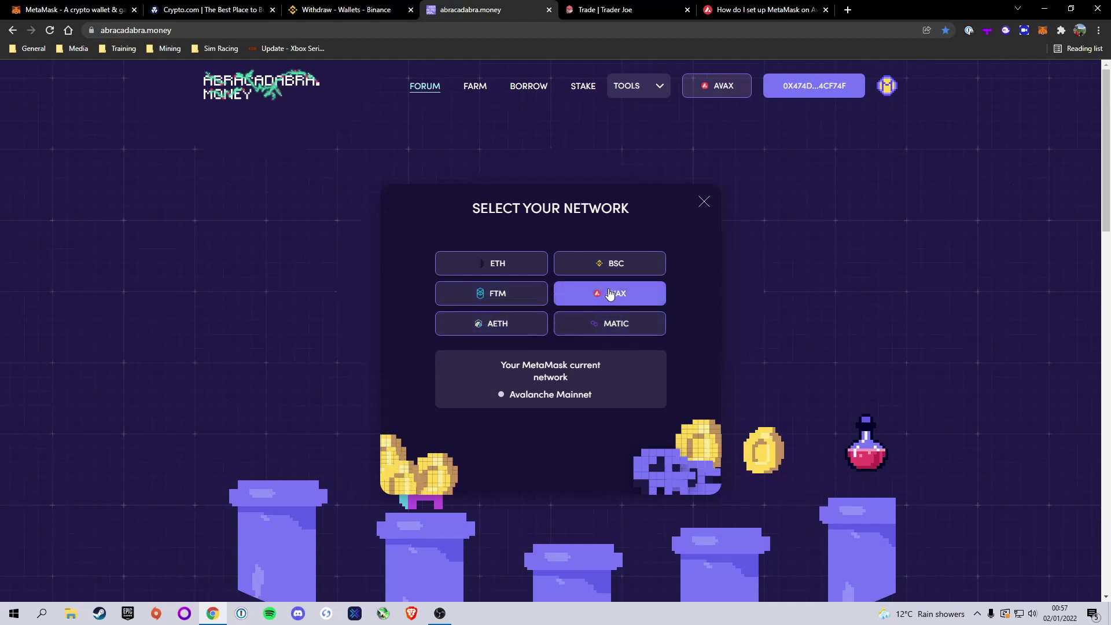
pyautogui.click(704, 203)
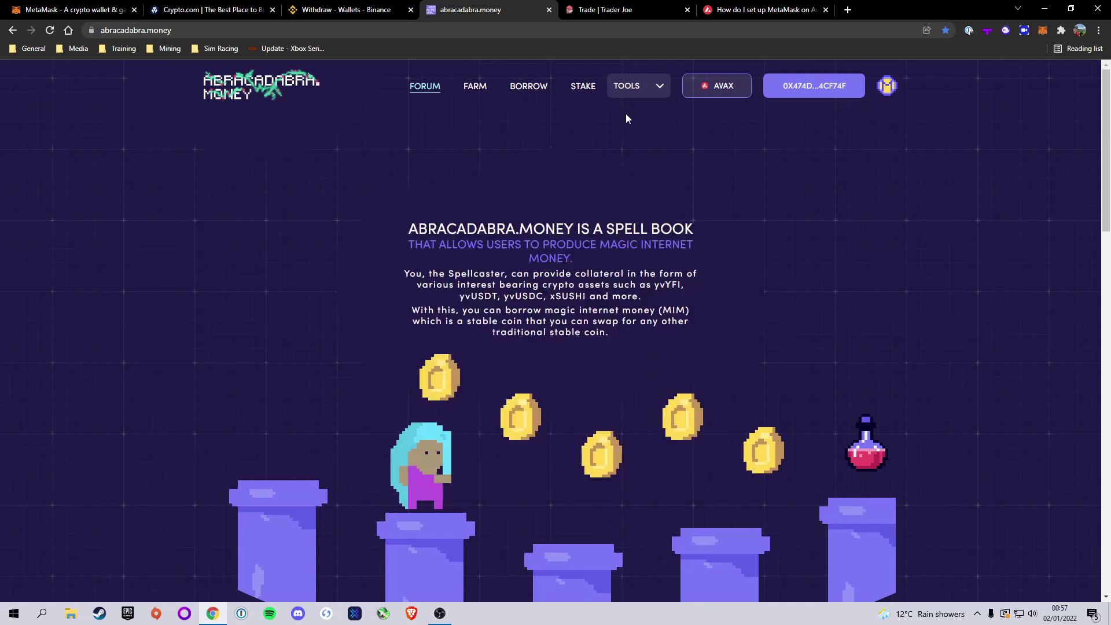
pyautogui.click(528, 86)
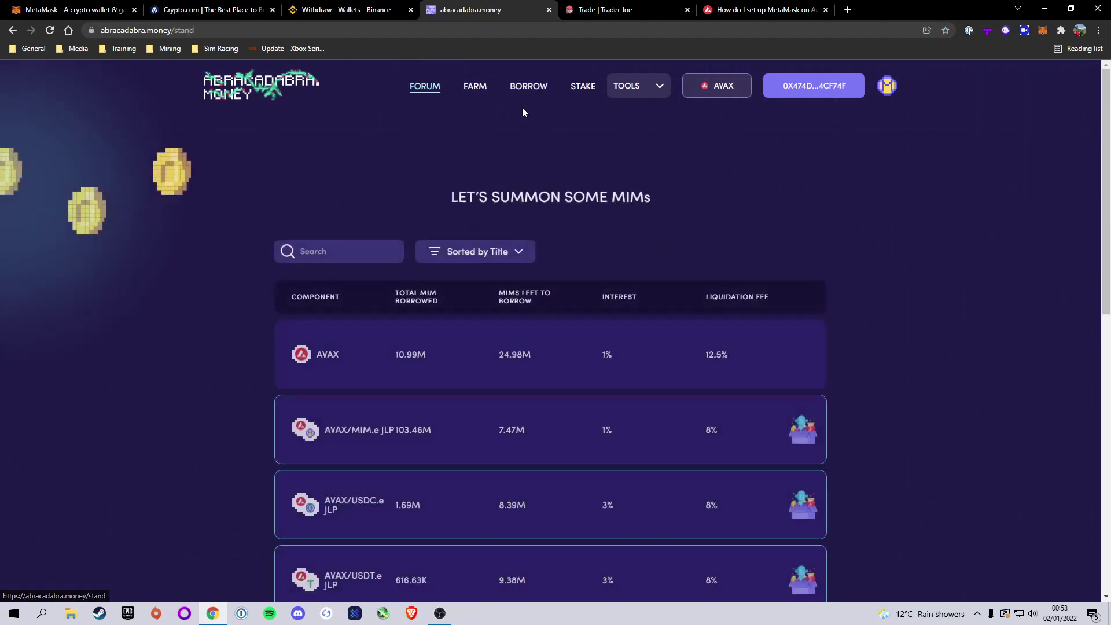
# Look through the list of active and deprecated borrowing markets and open the AVAX market
pyautogui.scroll(-3, 508, 173)
pyautogui.scroll(-5, 508, 173)
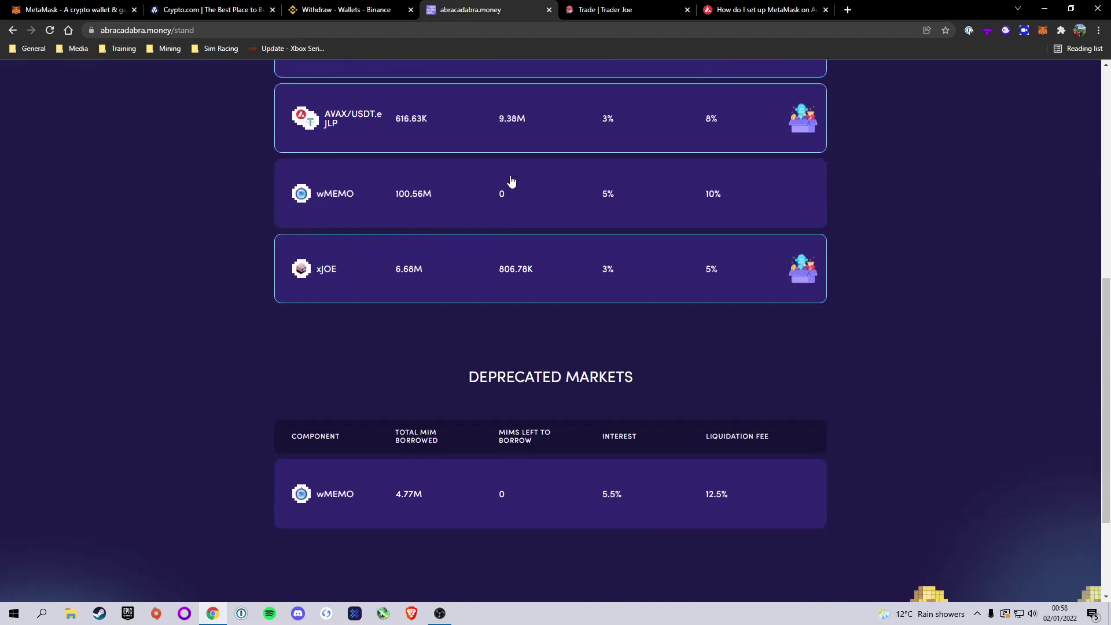
pyautogui.scroll(5, 445, 255)
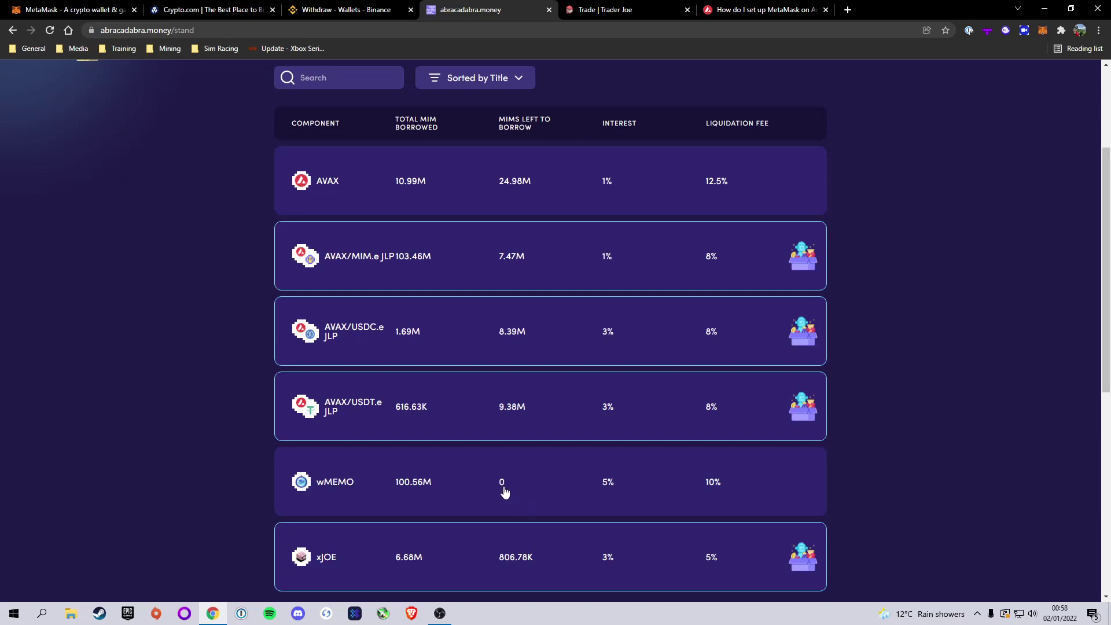
pyautogui.scroll(3, 504, 489)
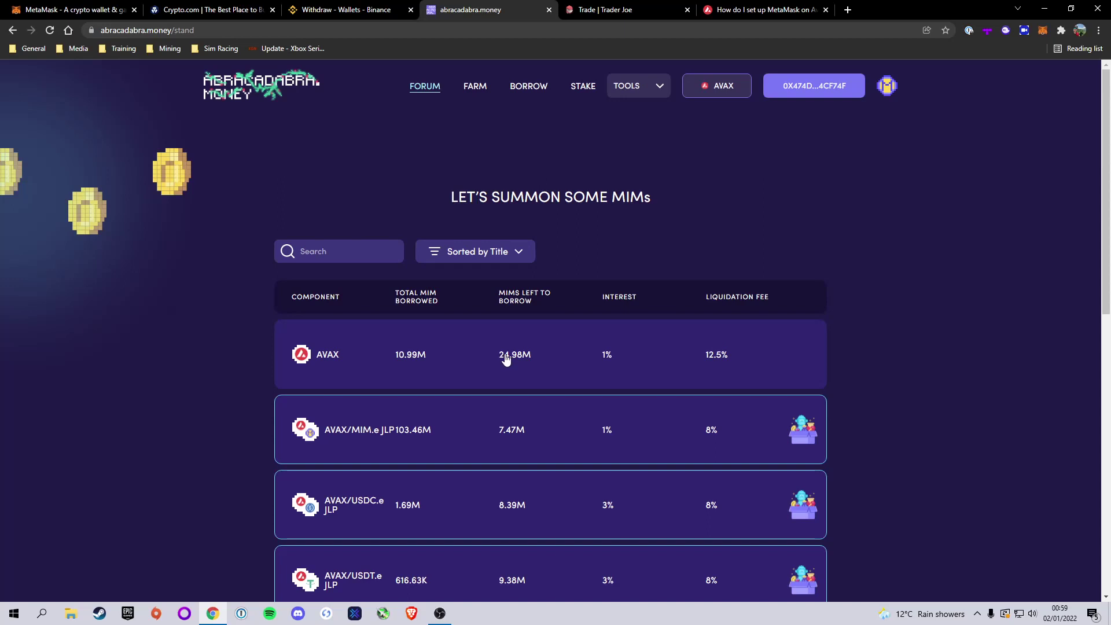
pyautogui.click(533, 359)
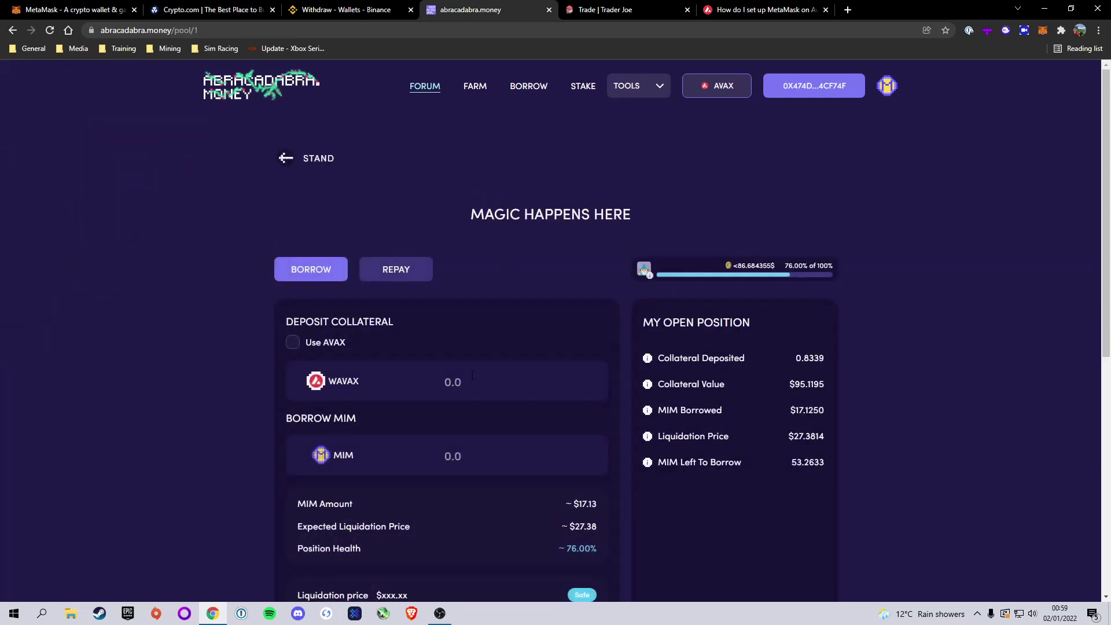
# Inspect the AVAX market's borrow form, view its repay form, and return to the borrow form
pyautogui.scroll(-2, 358, 306)
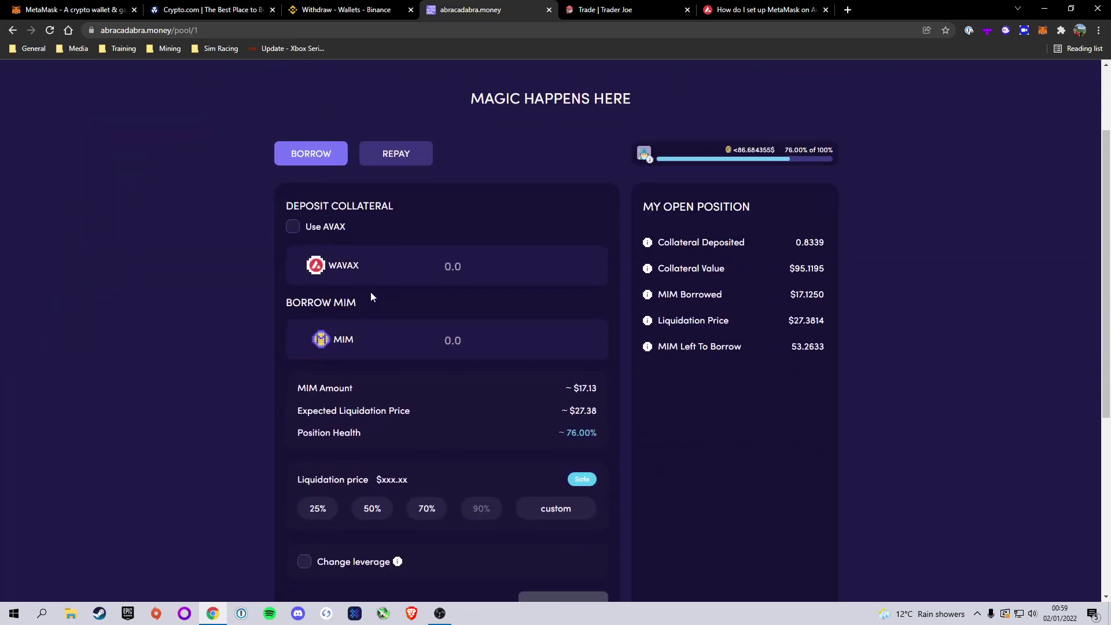
pyautogui.scroll(1, 370, 296)
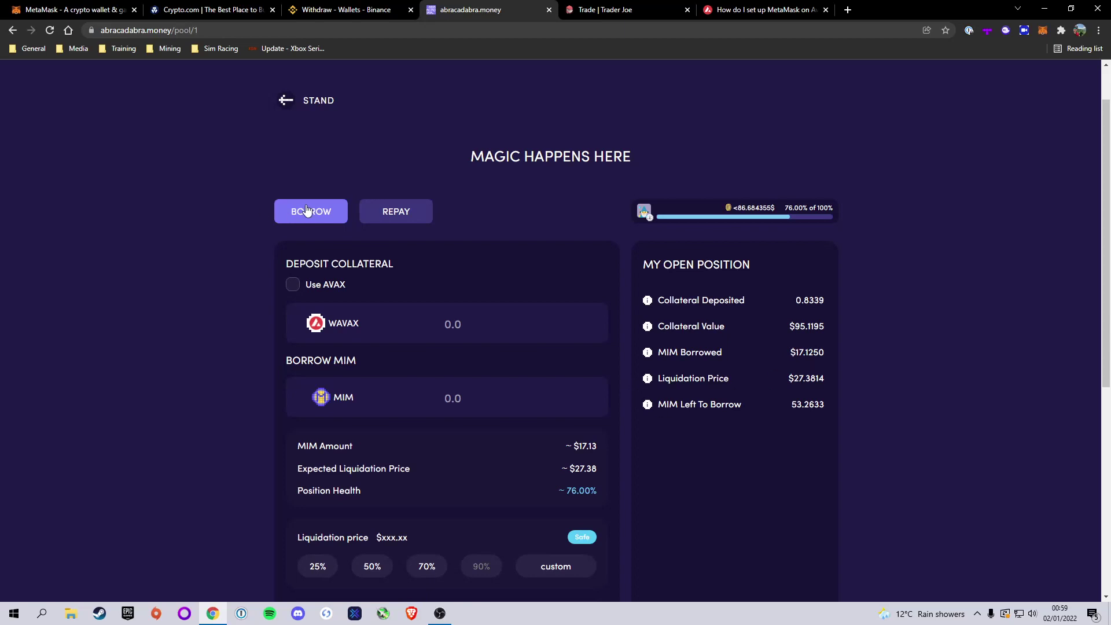
pyautogui.click(378, 212)
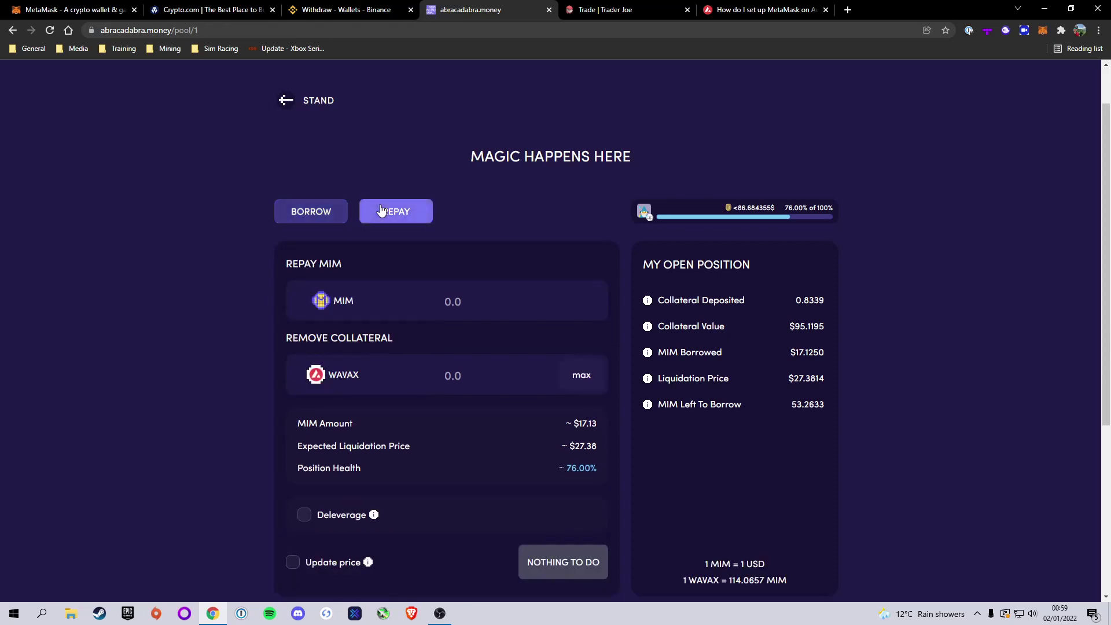
pyautogui.click(309, 212)
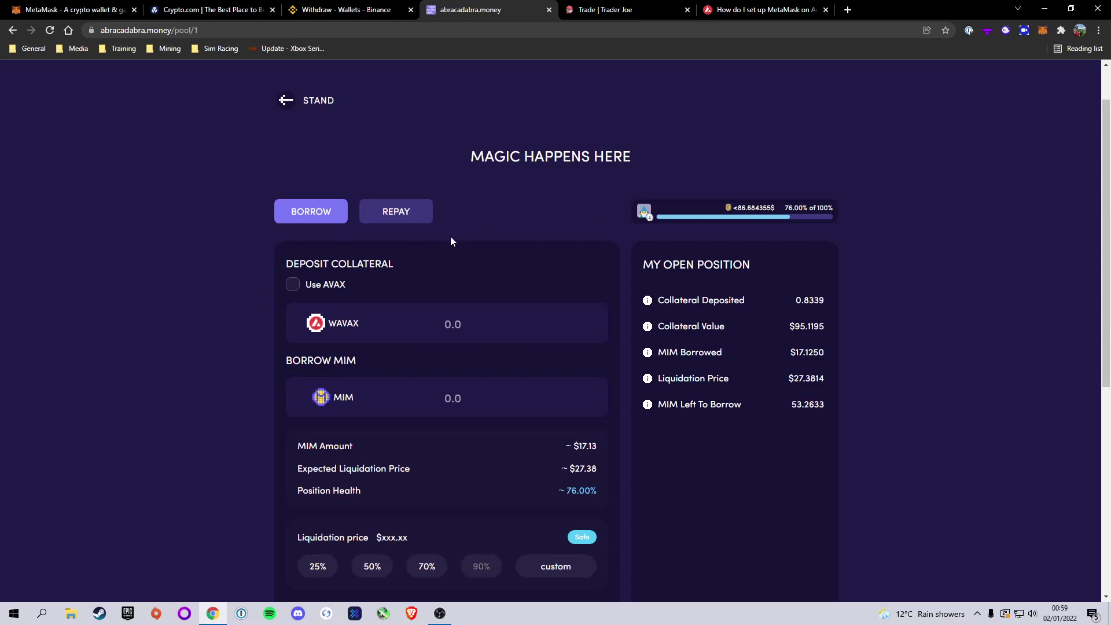
pyautogui.scroll(-1, 426, 252)
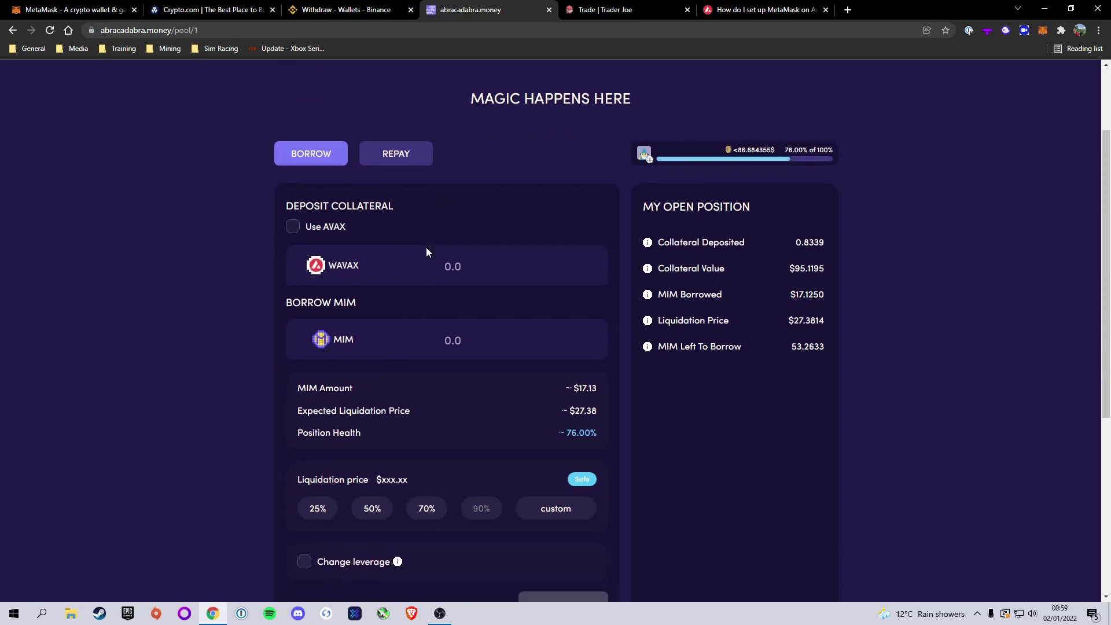
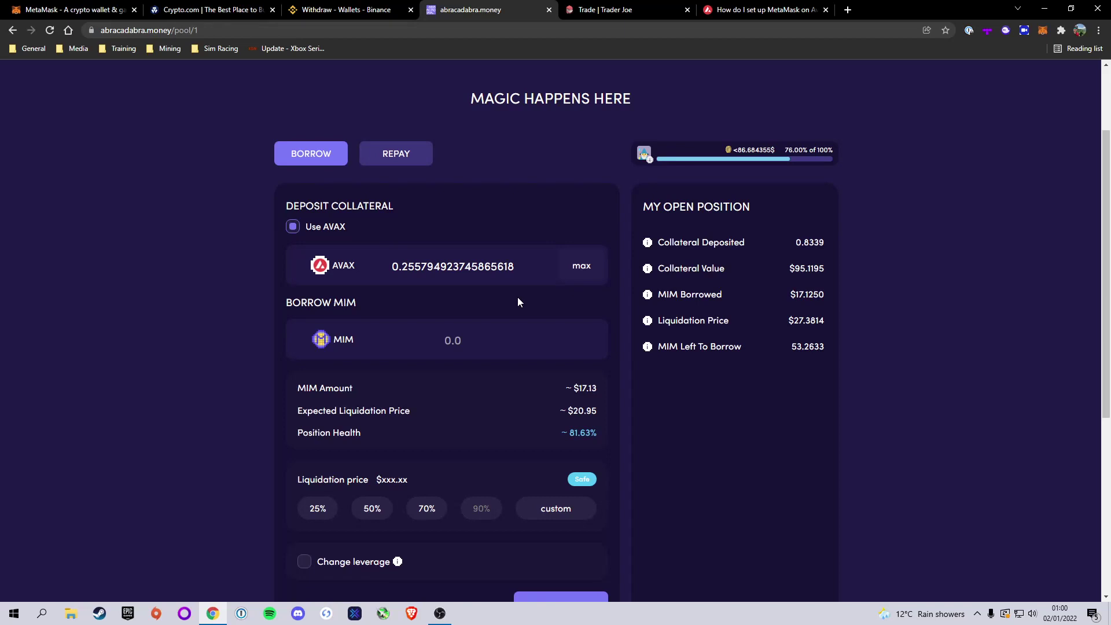
# Check the AVAX balance in the MetaMask wallet and open the Windows Calculator
pyautogui.click(1039, 32)
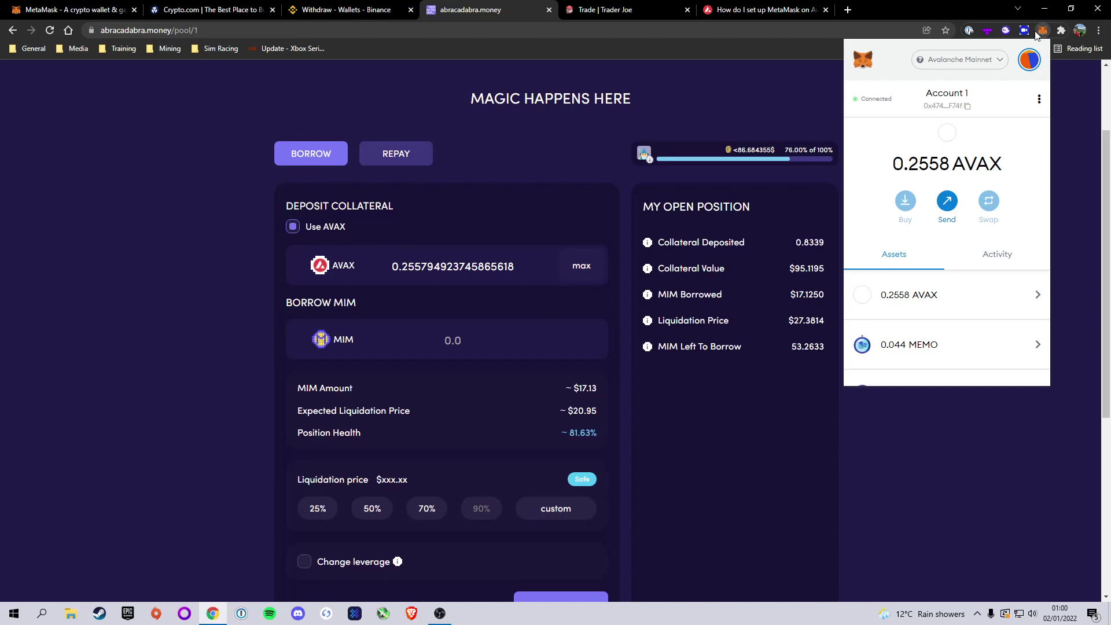
pyautogui.press('super')
pyautogui.write('calc')
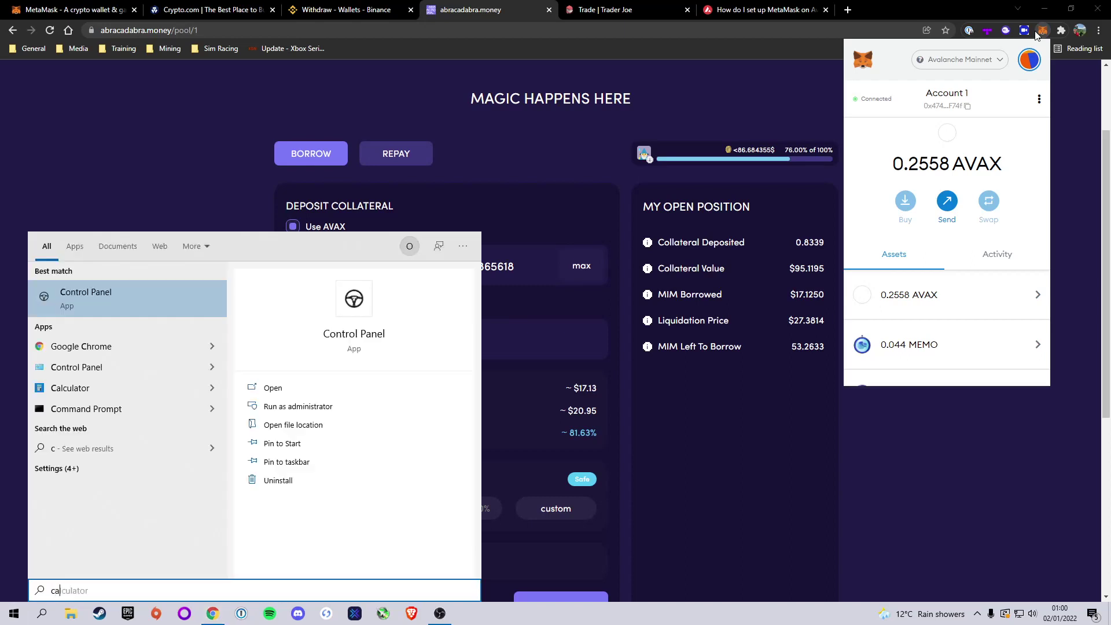
pyautogui.press('Return')
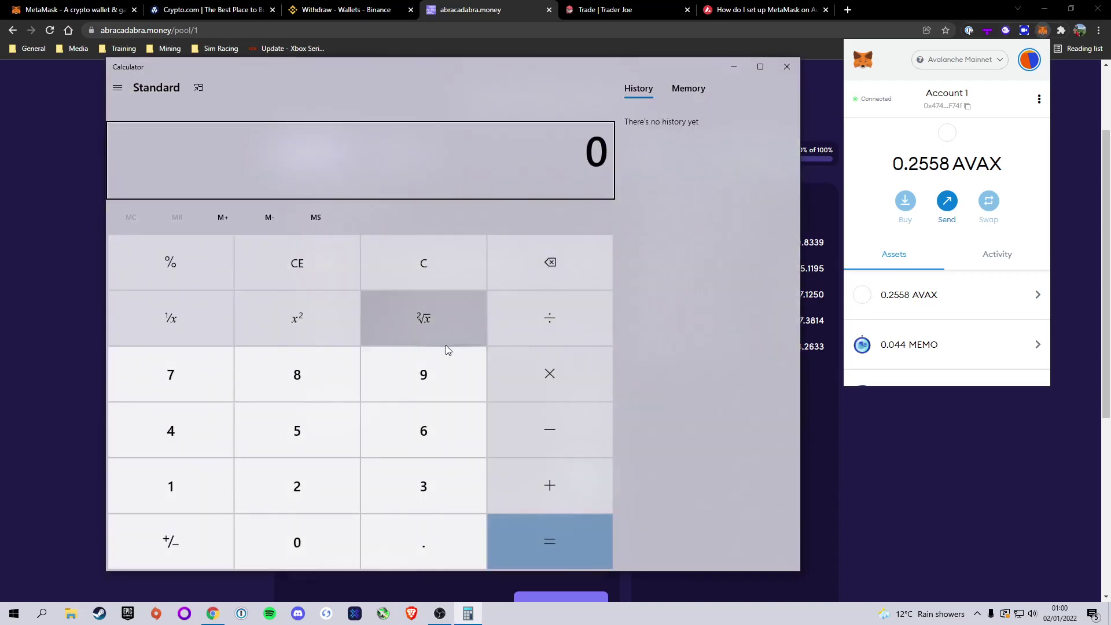
# Calculate 0.2558 minus 0.05 and move the calculator window clear of the collateral amount
pyautogui.click(417, 544)
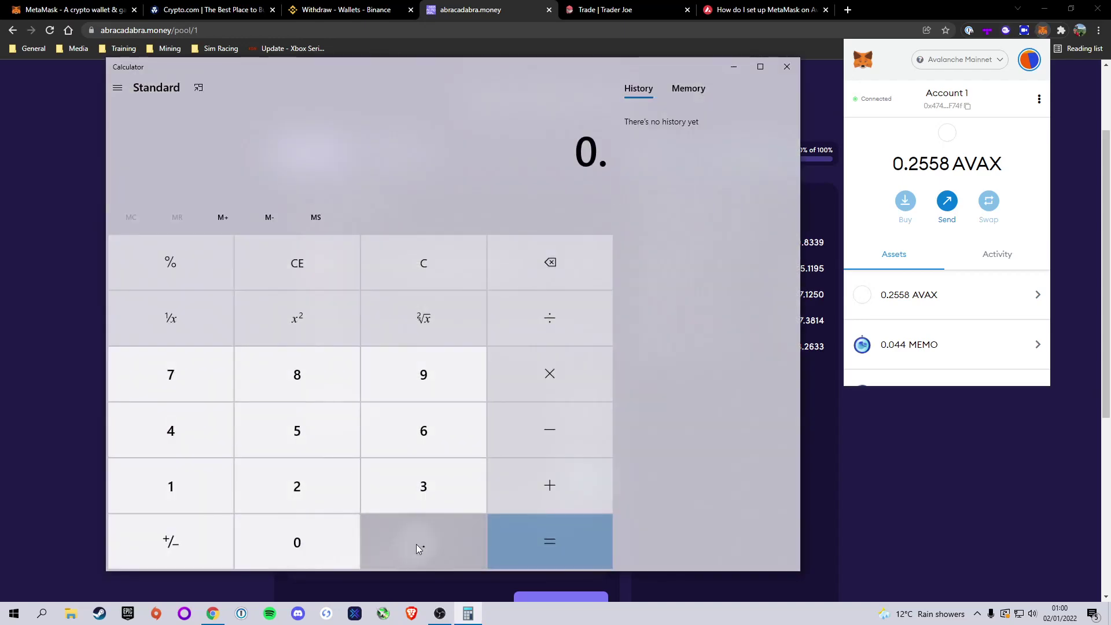
pyautogui.click(307, 486)
pyautogui.doubleClick(317, 431)
pyautogui.click(280, 372)
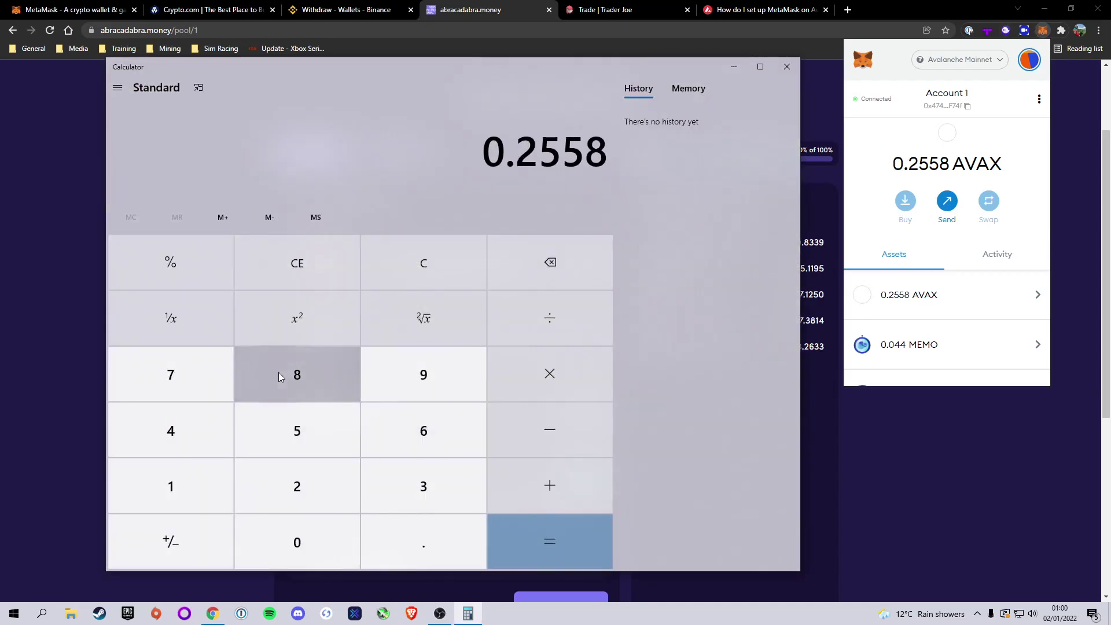
pyautogui.click(545, 438)
pyautogui.click(313, 558)
pyautogui.click(442, 543)
pyautogui.click(272, 544)
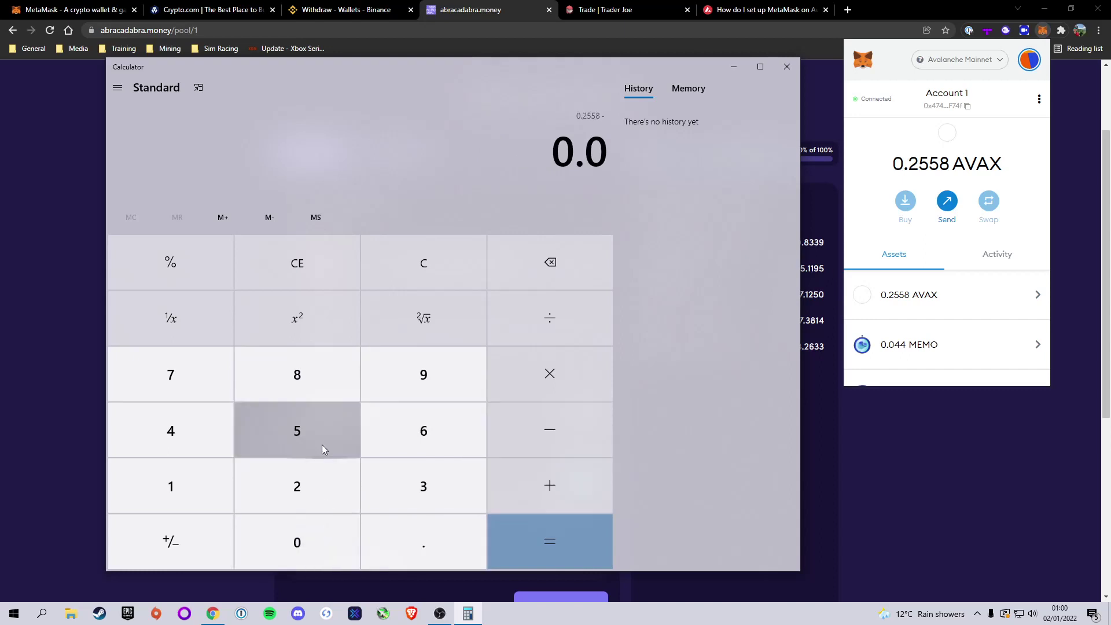
pyautogui.click(321, 445)
pyautogui.click(543, 552)
pyautogui.moveTo(433, 66); pyautogui.dragTo(322, 370)
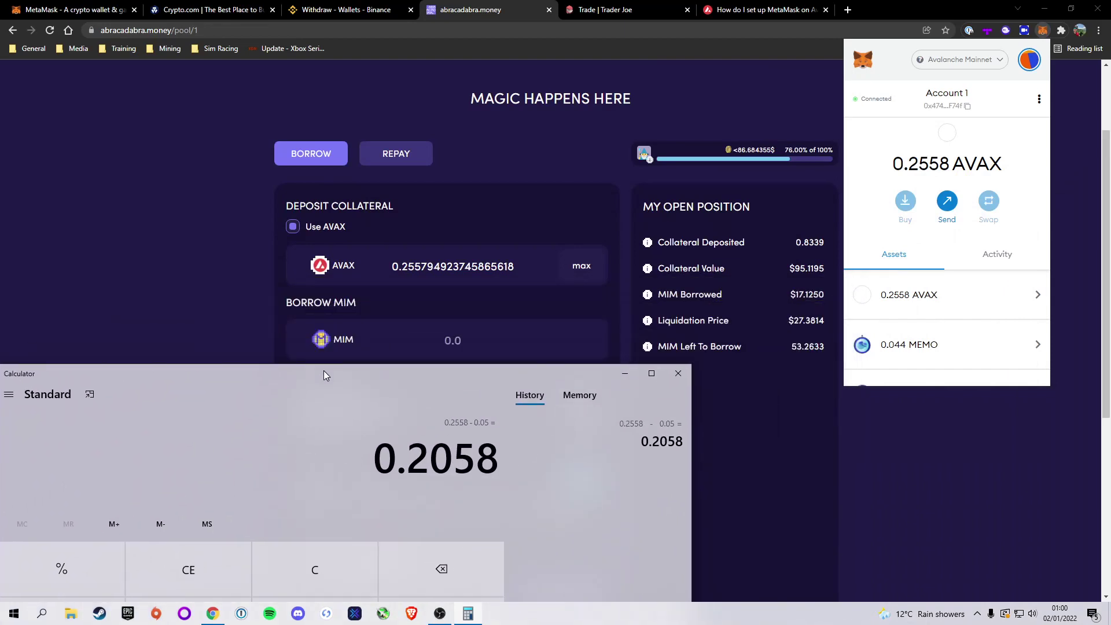
# Set the AVAX collateral deposit to 0.2058 on the borrow form
pyautogui.click(421, 268)
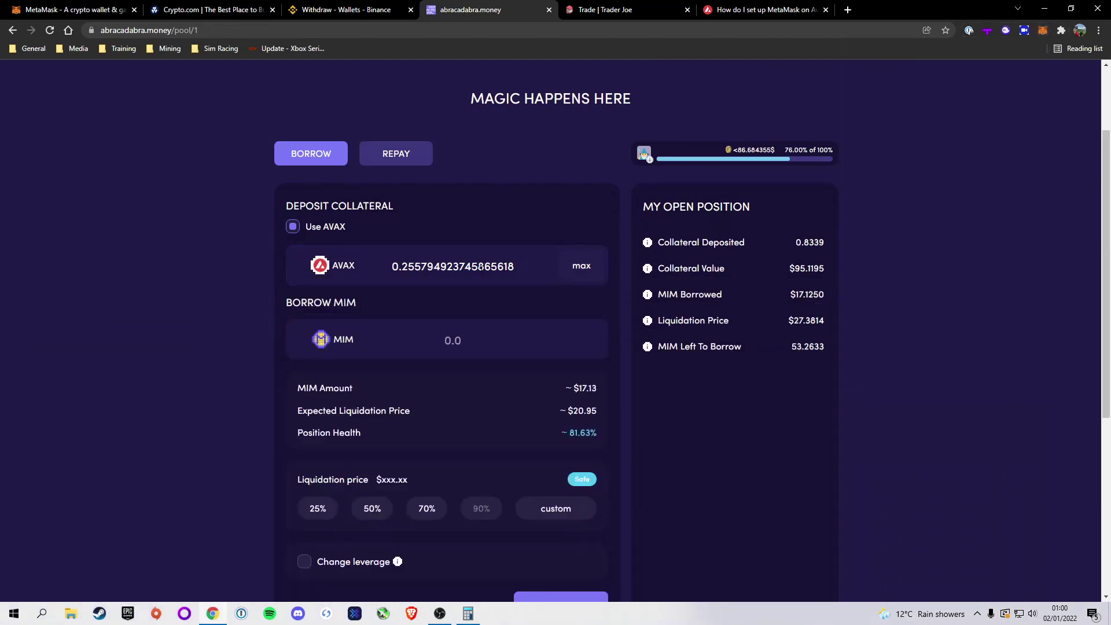
pyautogui.moveTo(513, 267); pyautogui.dragTo(408, 265)
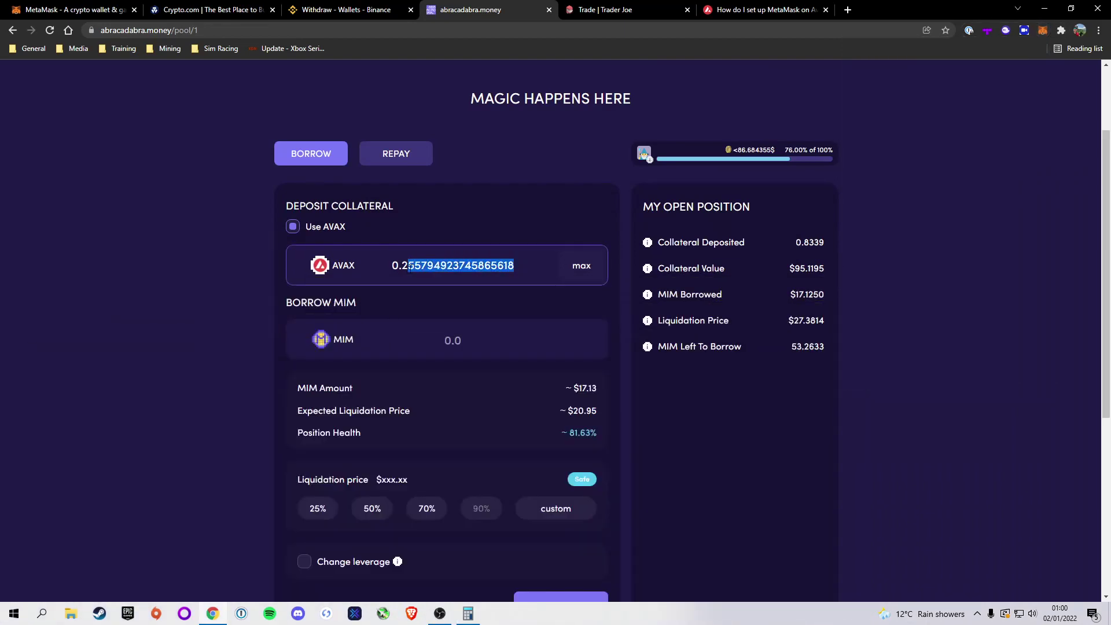
pyautogui.write('058')
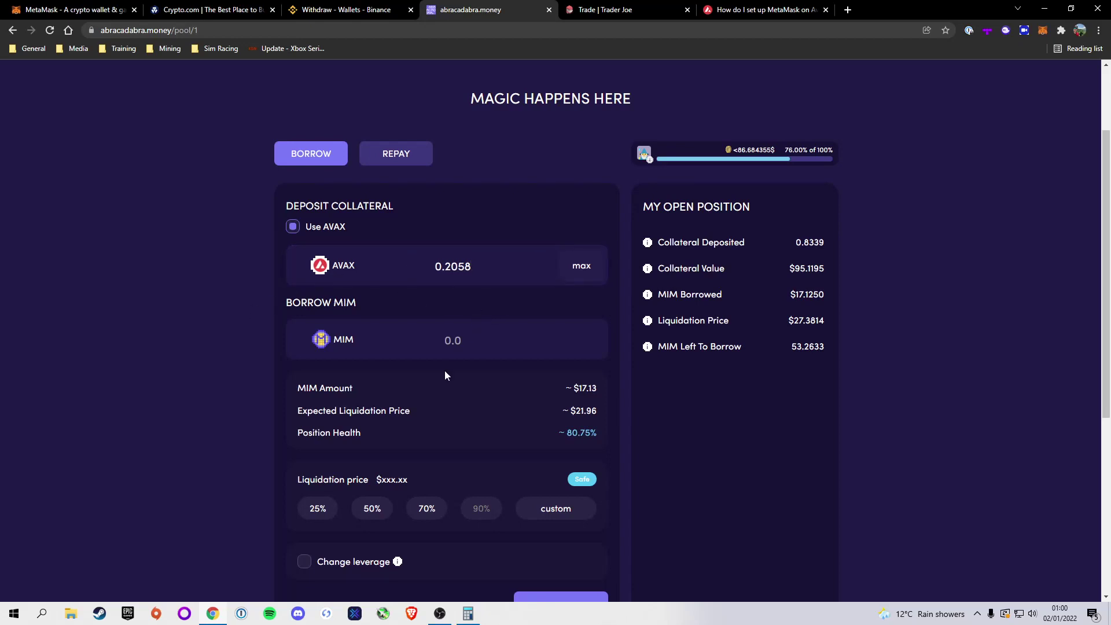
# Review the wallet balances and the maximum collateral ratio listed for the AVAX market
pyautogui.scroll(-2, 444, 370)
pyautogui.scroll(1, 399, 382)
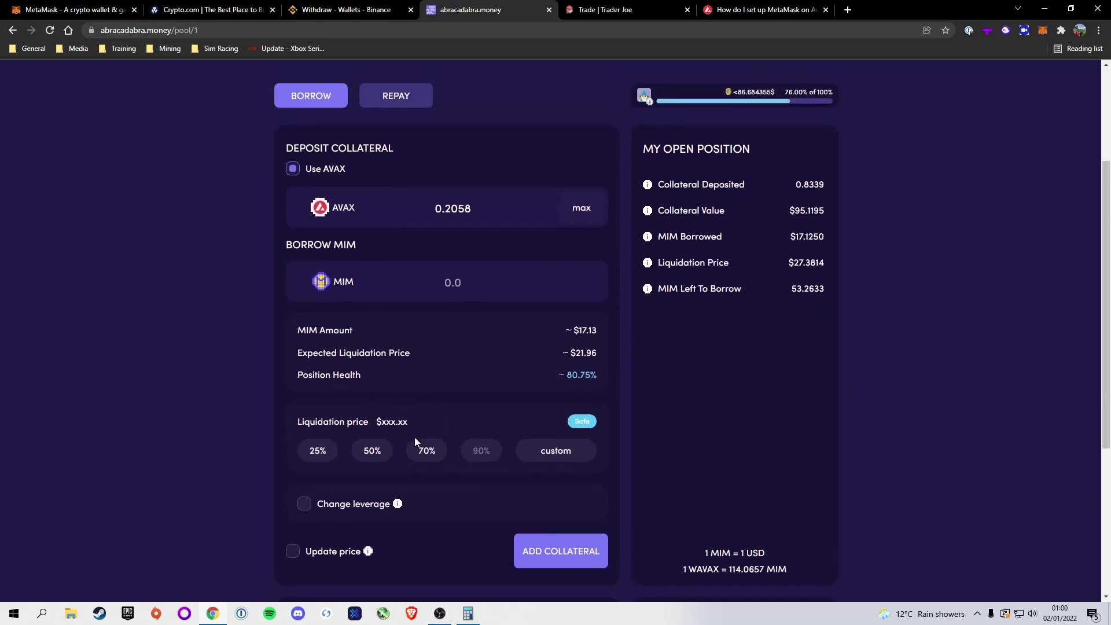
pyautogui.click(319, 448)
pyautogui.scroll(-4, 370, 451)
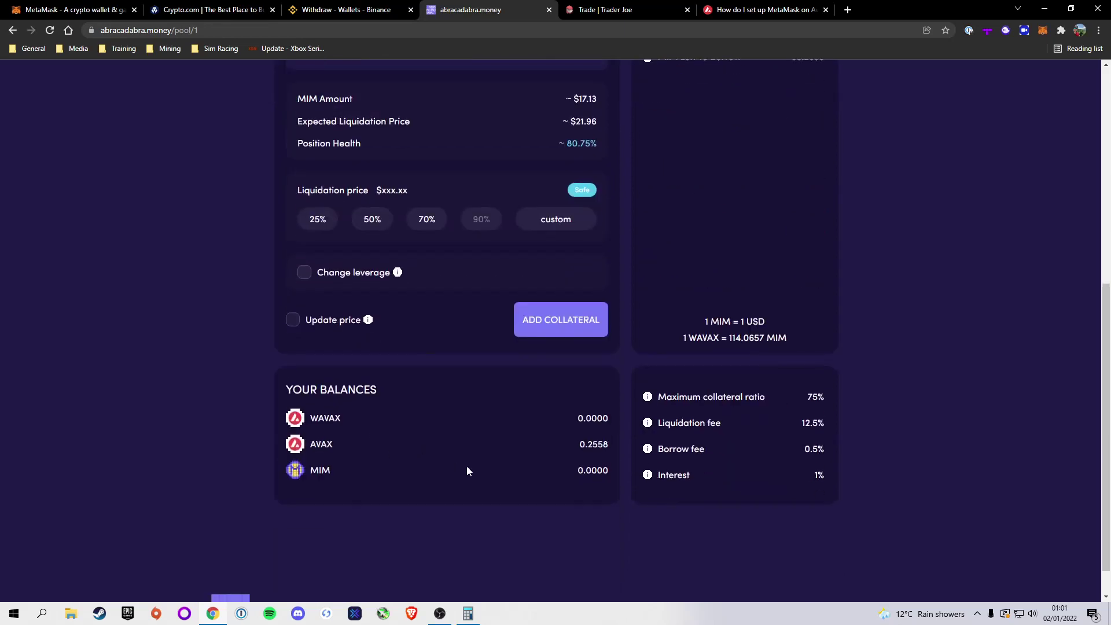
pyautogui.doubleClick(814, 397)
pyautogui.scroll(4, 694, 431)
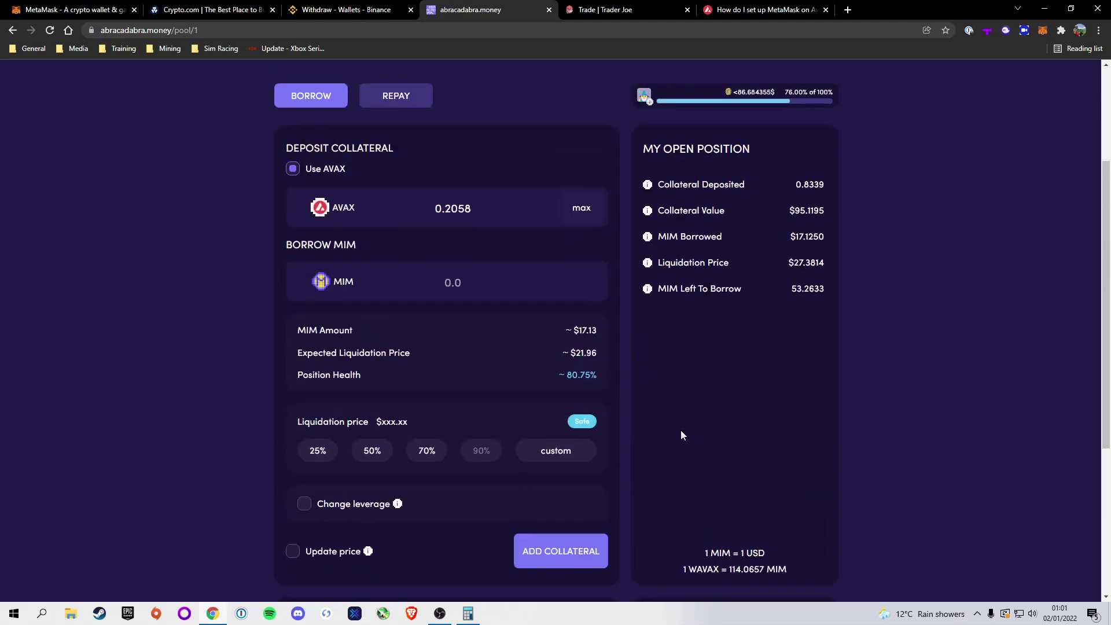
pyautogui.scroll(2, 464, 496)
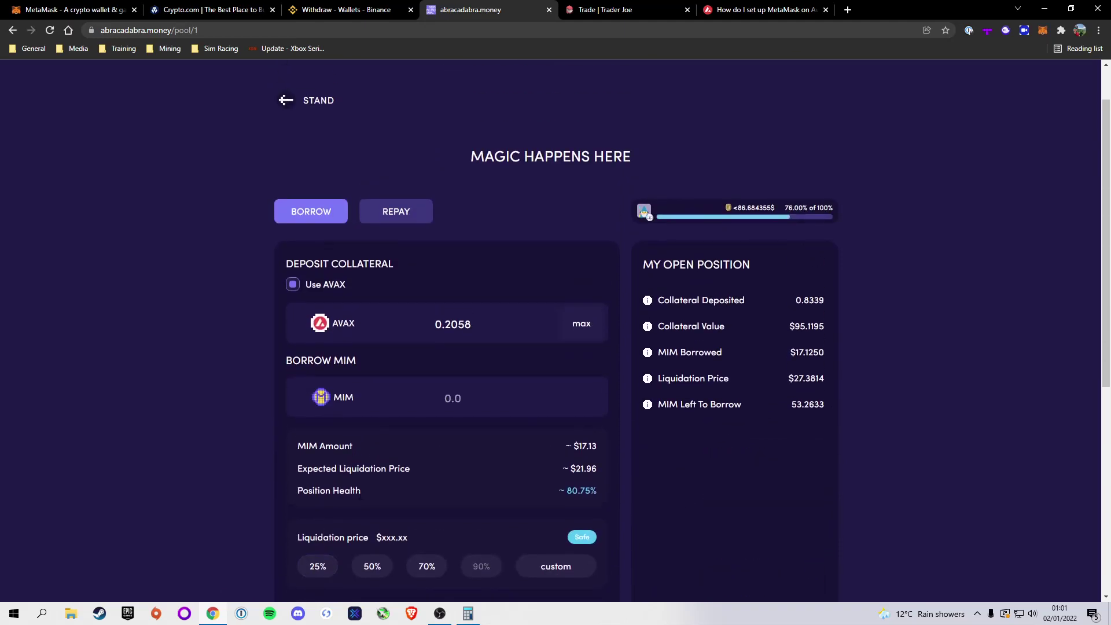
# Try the 25% borrowing preset and check the MIM borrow amount and position health it gives
pyautogui.click(318, 567)
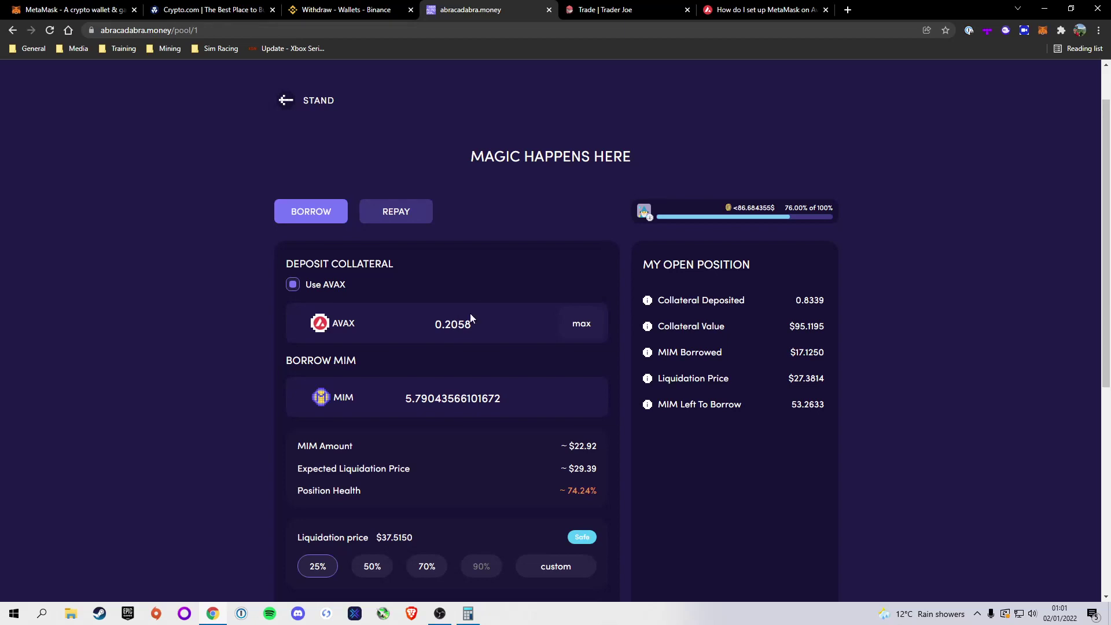
pyautogui.moveTo(405, 398); pyautogui.dragTo(420, 397)
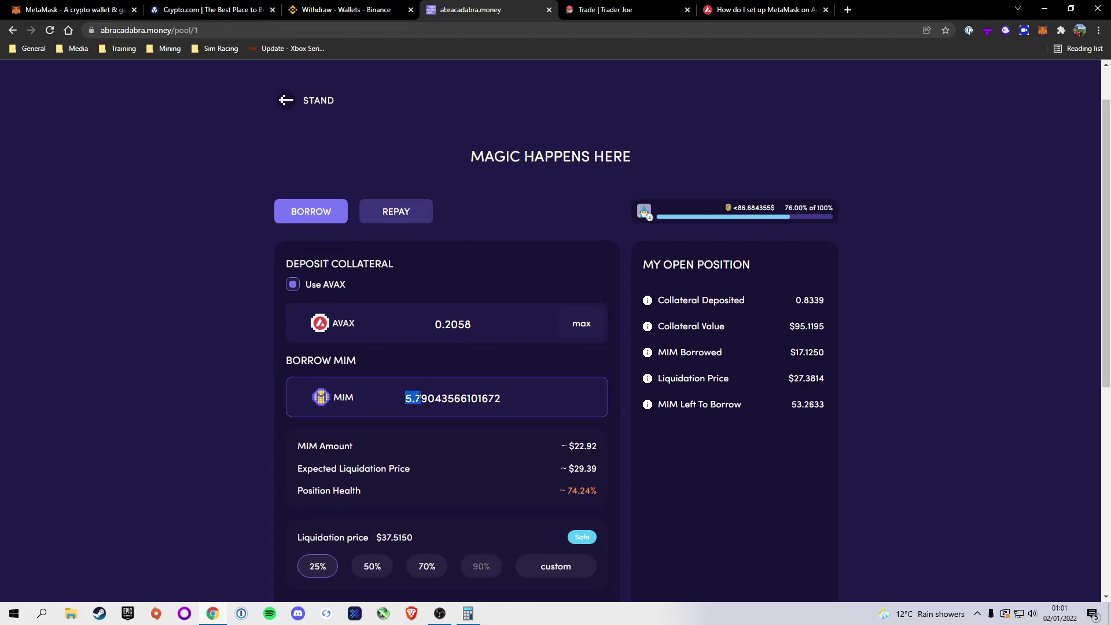
pyautogui.click(421, 398)
pyautogui.scroll(-2, 416, 509)
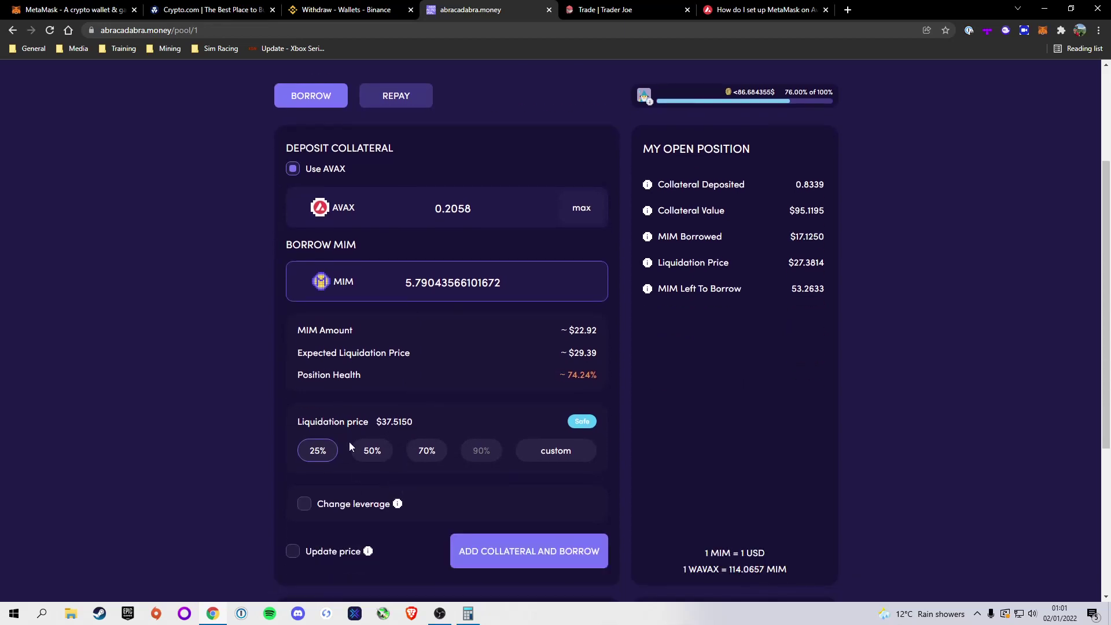
pyautogui.moveTo(560, 374); pyautogui.dragTo(595, 375)
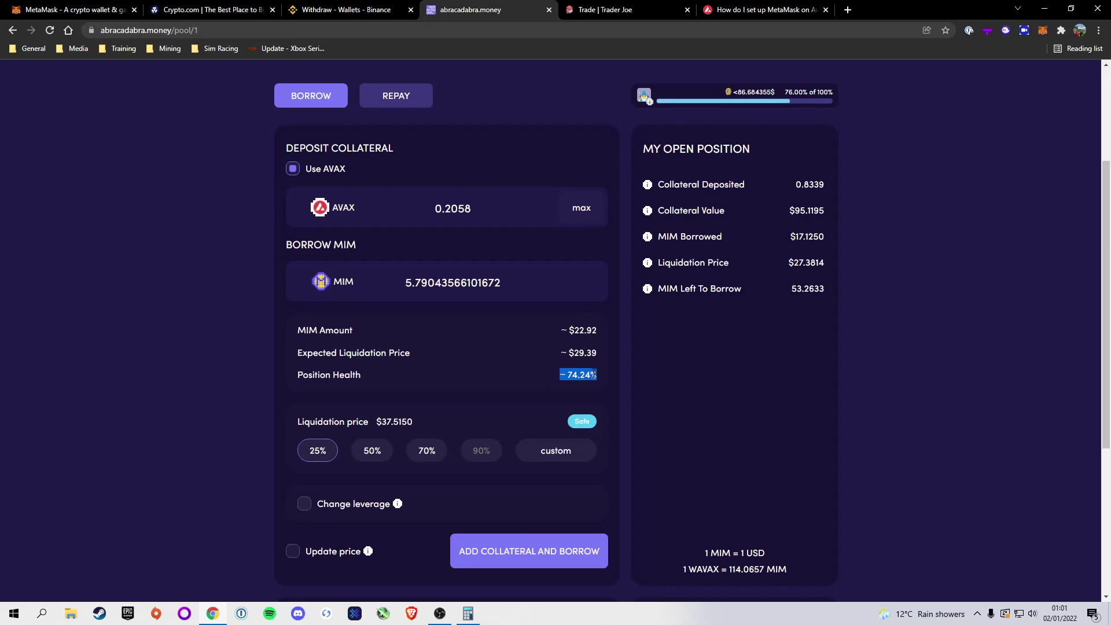
pyautogui.click(574, 375)
# Try the 50% borrowing preset and check the MIM borrow amount and position health it gives
pyautogui.click(372, 452)
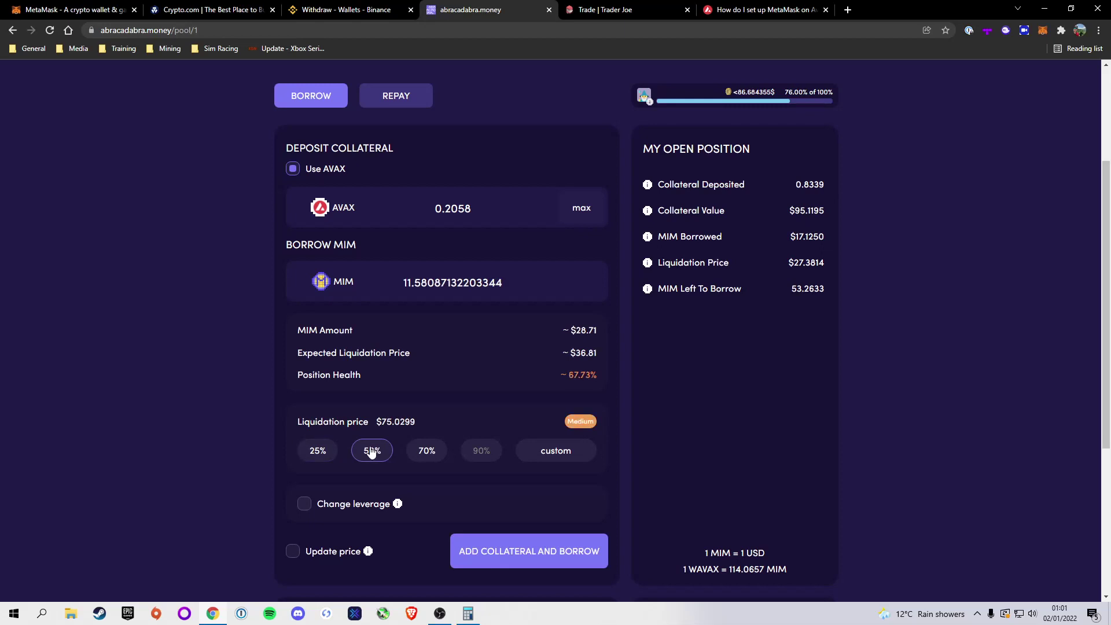
pyautogui.moveTo(403, 283); pyautogui.dragTo(508, 280)
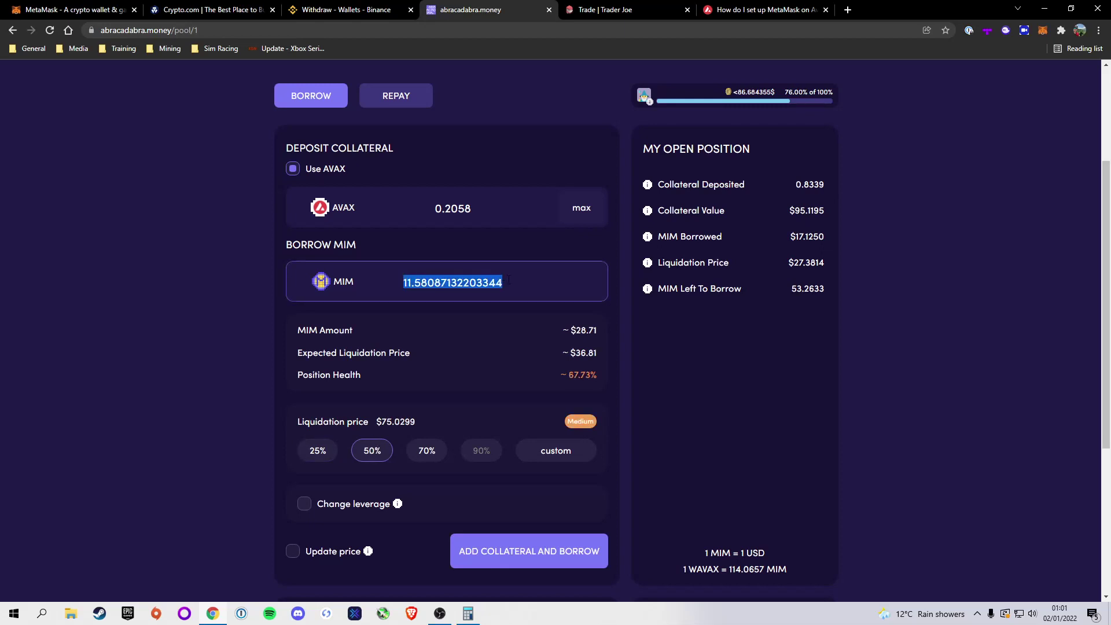
pyautogui.click(510, 280)
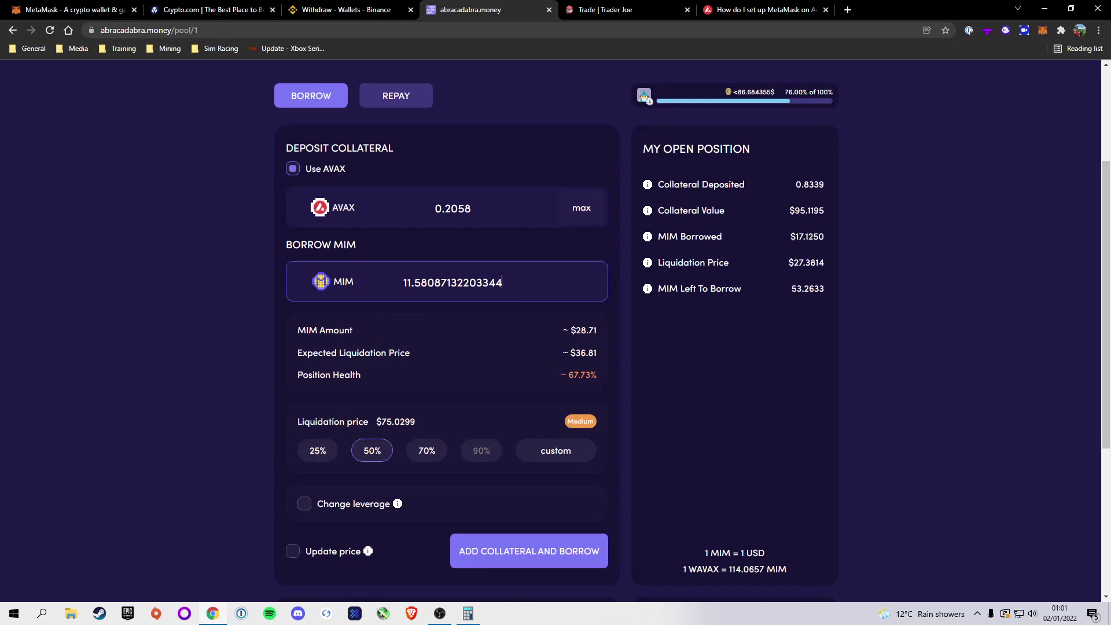
pyautogui.moveTo(561, 374); pyautogui.dragTo(597, 374)
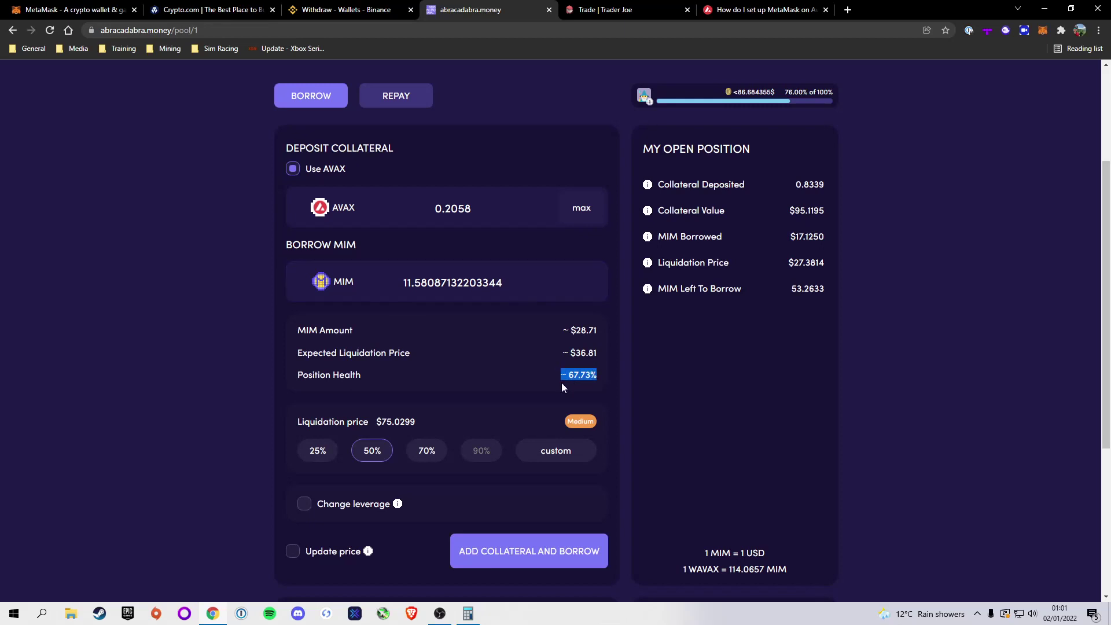
# Apply the 70% borrowing preset and check the MIM borrow amount and expected liquidation price
pyautogui.click(426, 450)
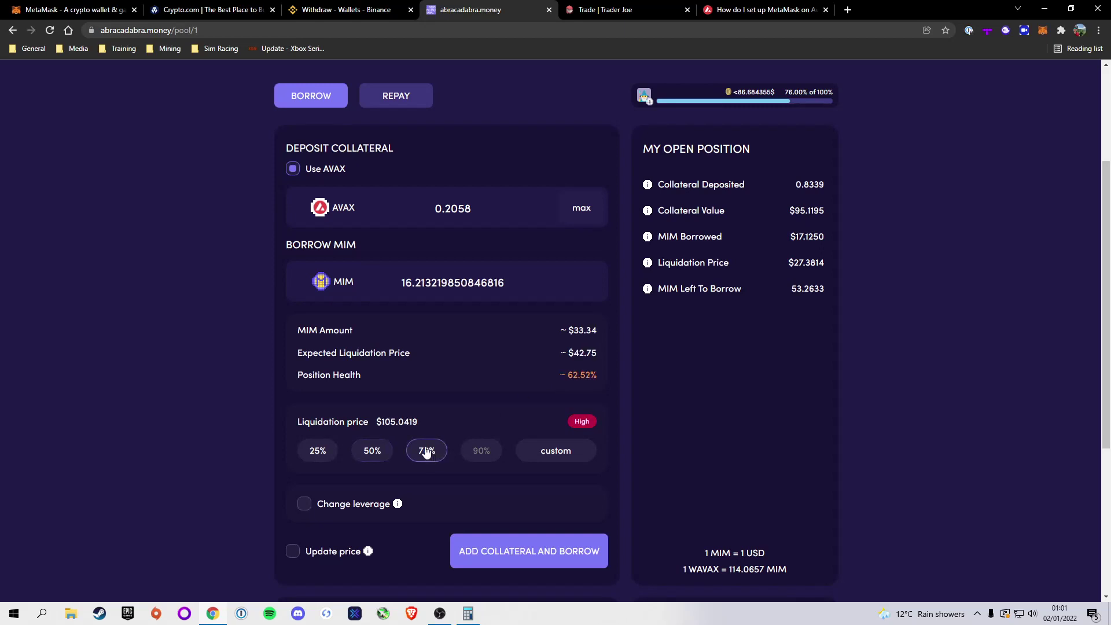
pyautogui.moveTo(401, 277); pyautogui.dragTo(505, 283)
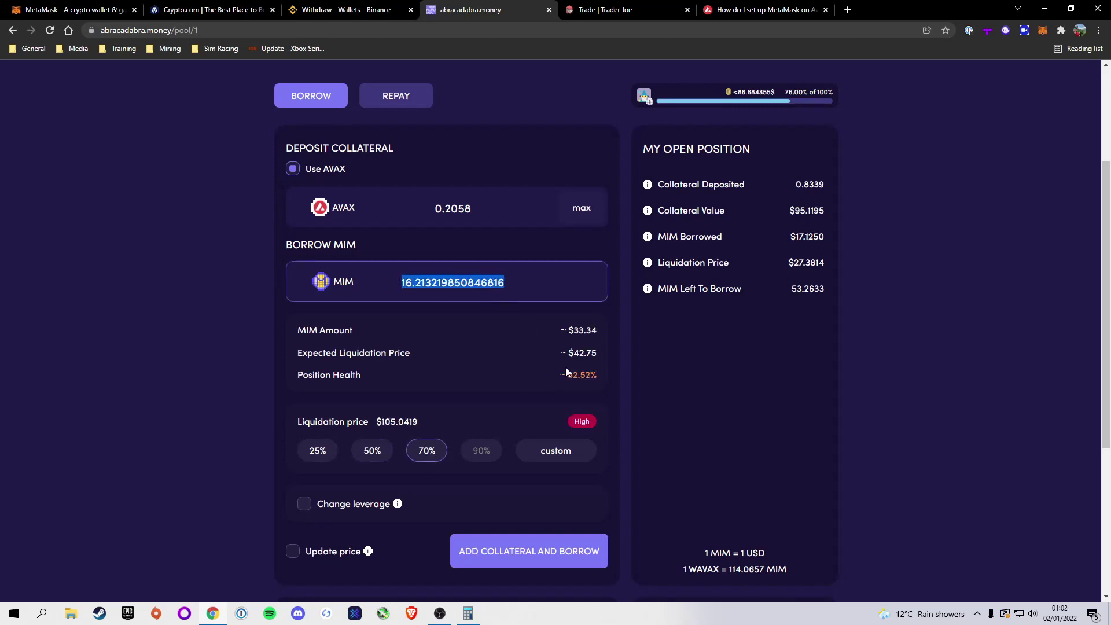
pyautogui.moveTo(559, 352); pyautogui.dragTo(606, 354)
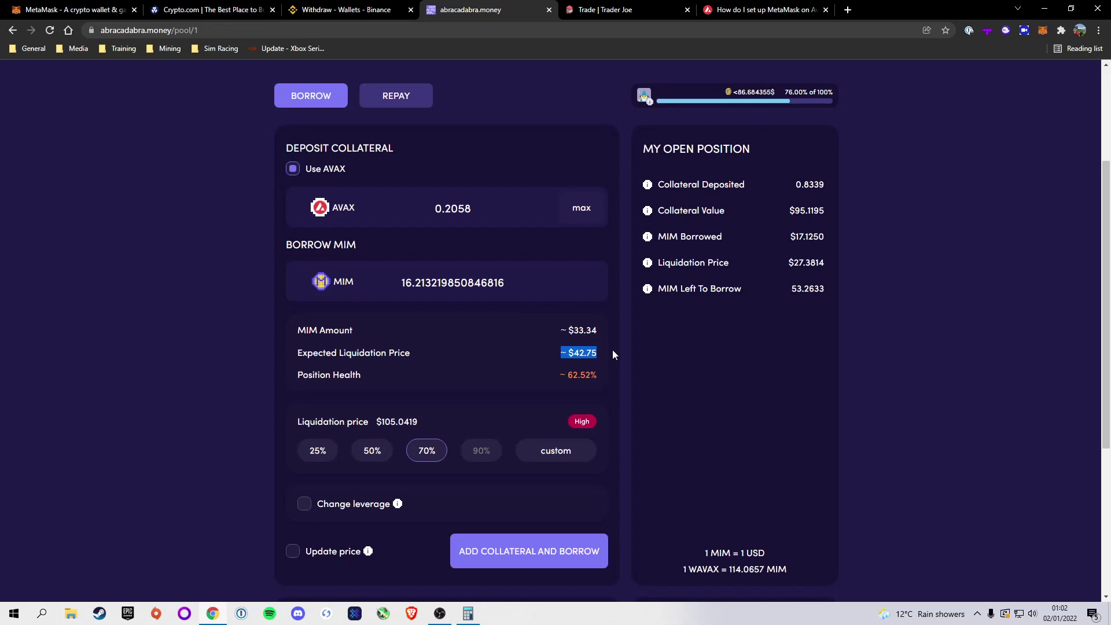
# Apply the 25% borrowing preset for the MIM loan and enable the price update option
pyautogui.click(580, 352)
pyautogui.click(317, 457)
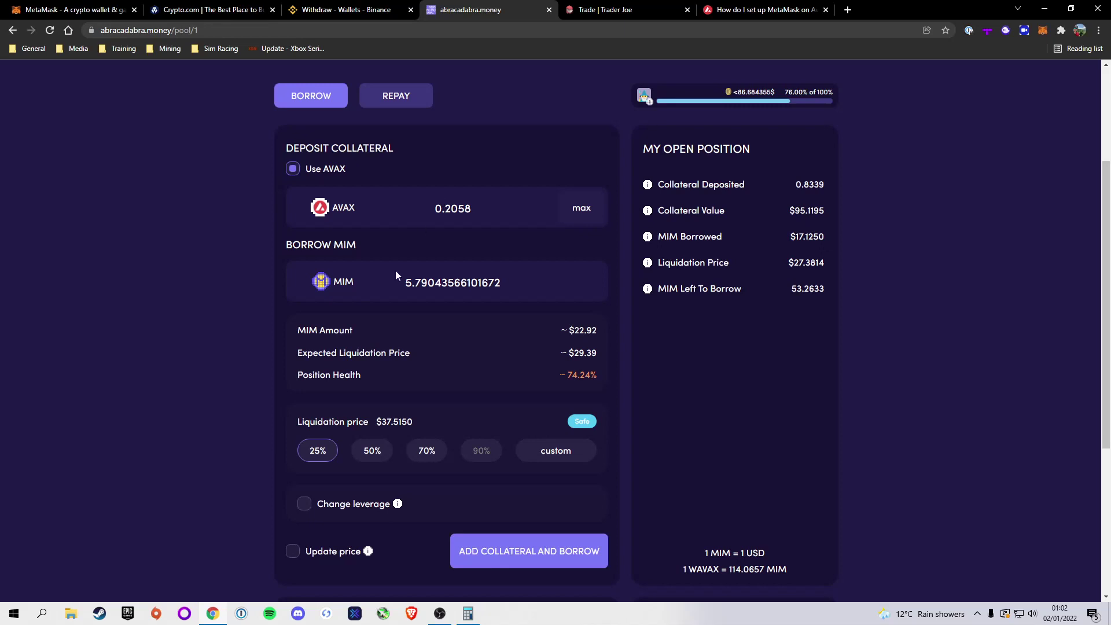
pyautogui.scroll(-1, 318, 520)
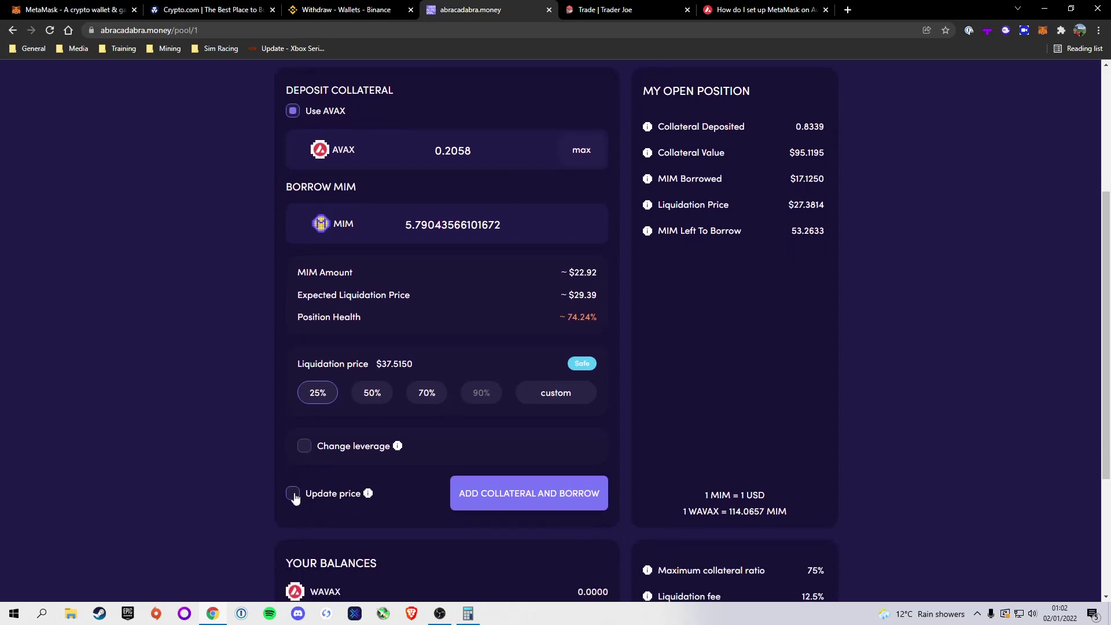
pyautogui.scroll(2, 318, 508)
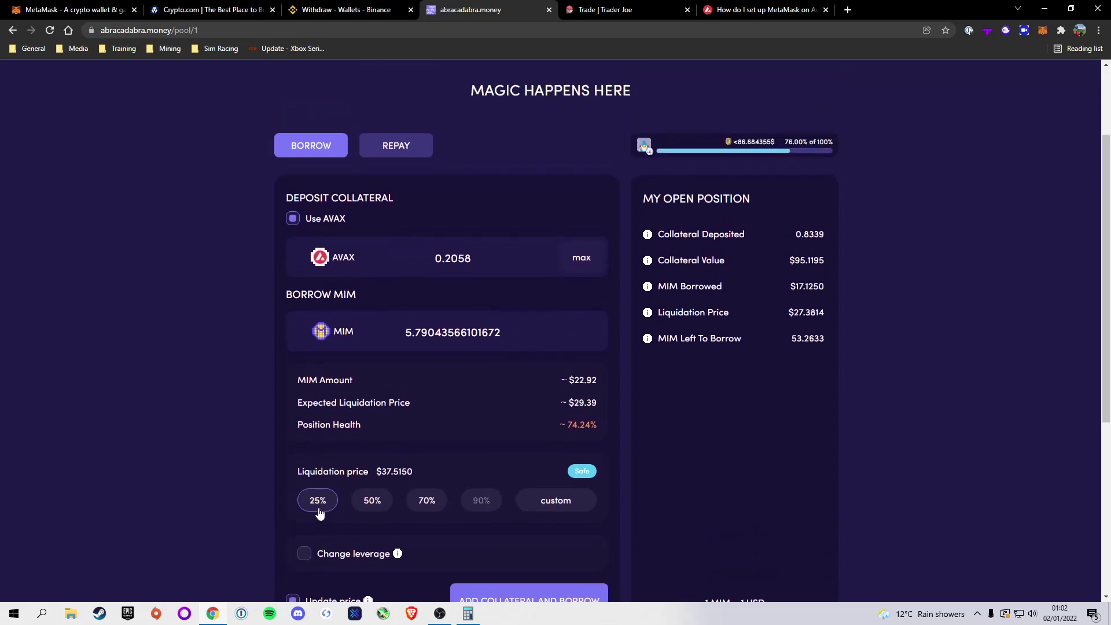
pyautogui.scroll(-2, 315, 508)
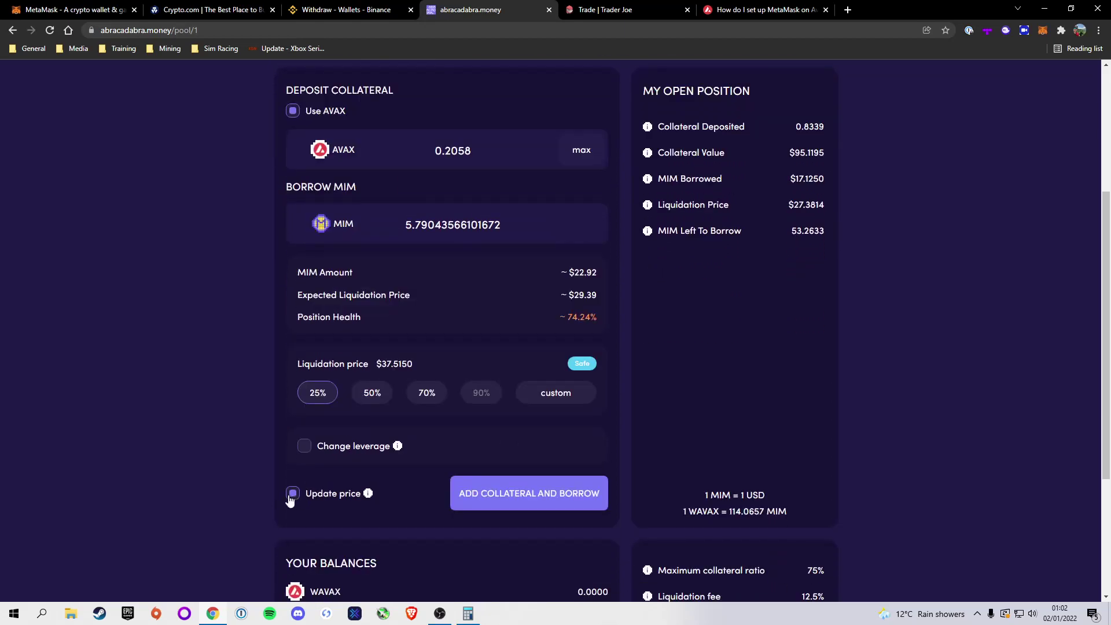
pyautogui.scroll(1, 277, 498)
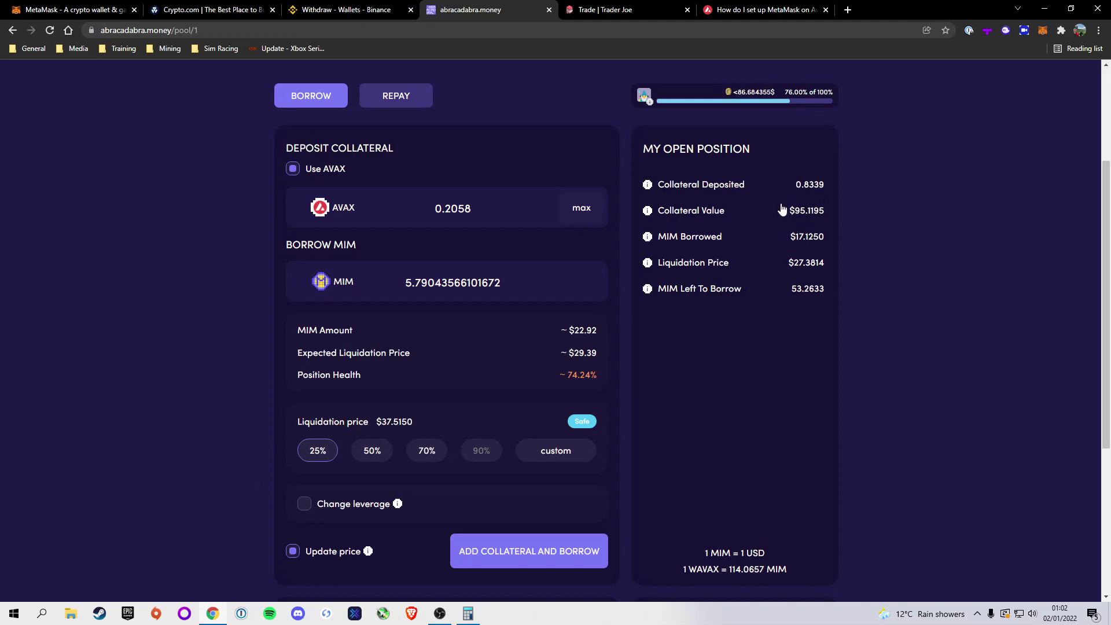
# Submit the 0.2058 AVAX collateral deposit and MIM loan, confirm the transaction in MetaMask, and check its status in the wallet activity
pyautogui.scroll(-3, 689, 374)
pyautogui.scroll(3, 539, 433)
pyautogui.click(521, 555)
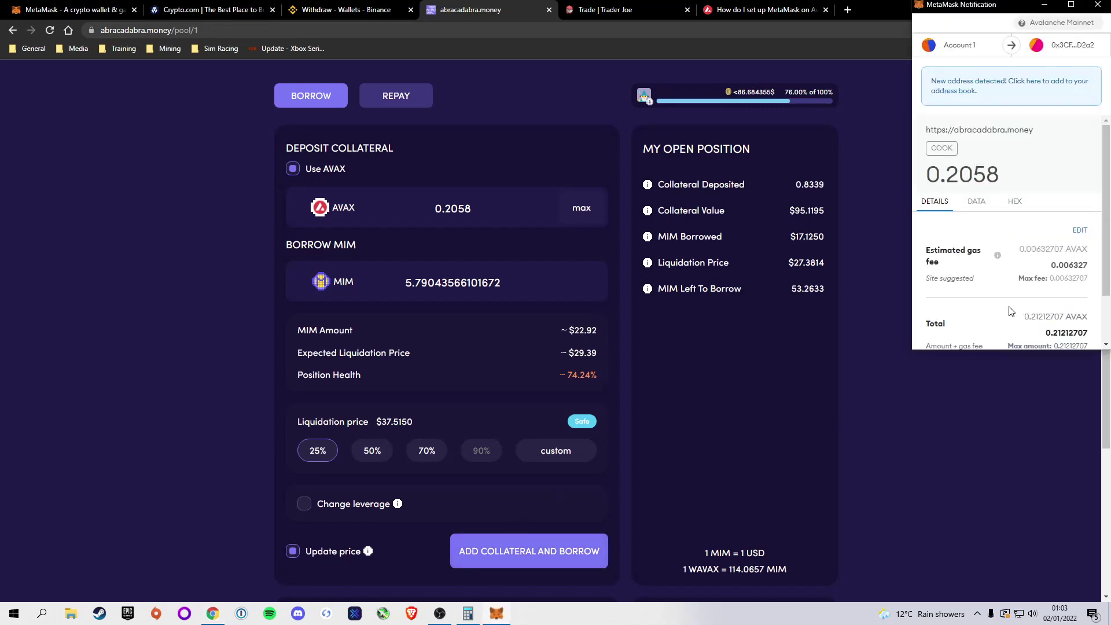
pyautogui.scroll(-2, 1009, 312)
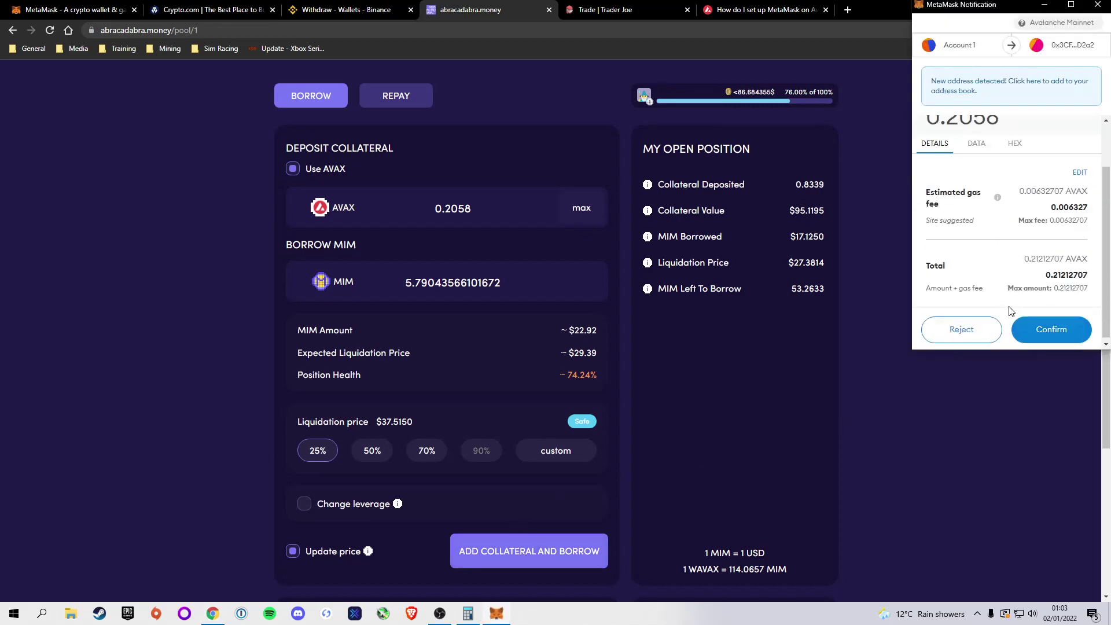
pyautogui.click(1044, 327)
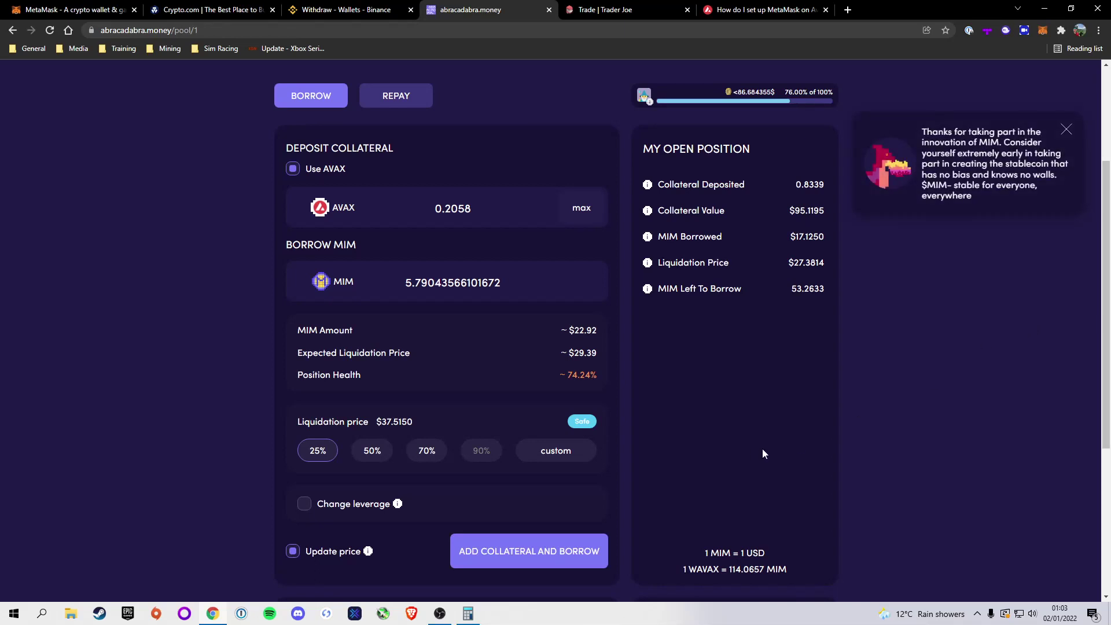
pyautogui.click(1042, 31)
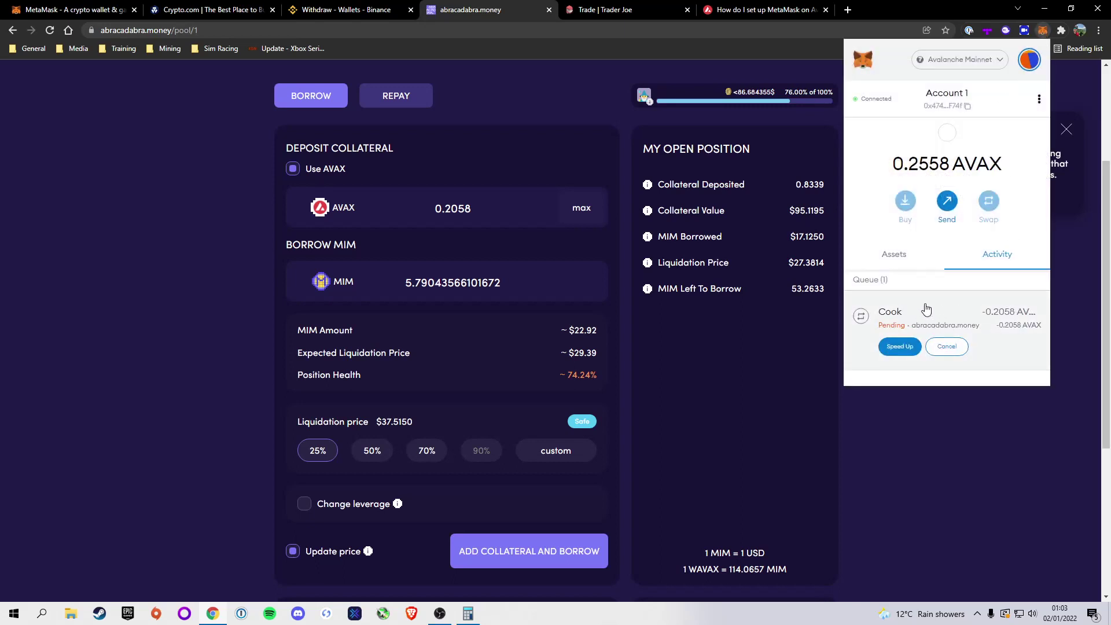
pyautogui.click(953, 460)
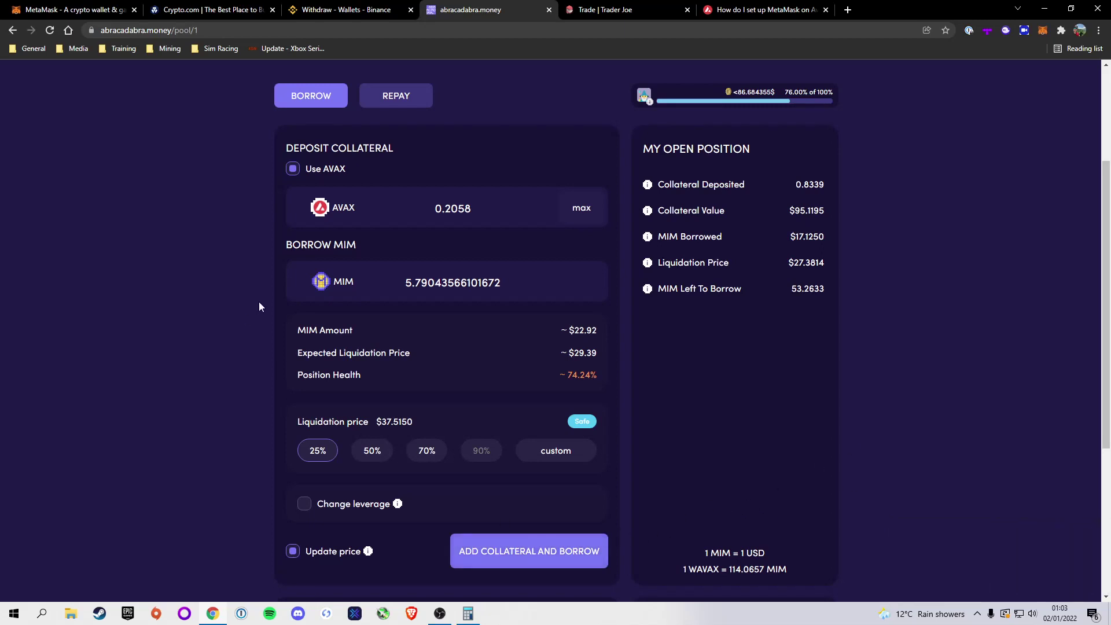
# Reload the AVAX pool page and review the open position, wallet balances and market fees
pyautogui.press('F5')
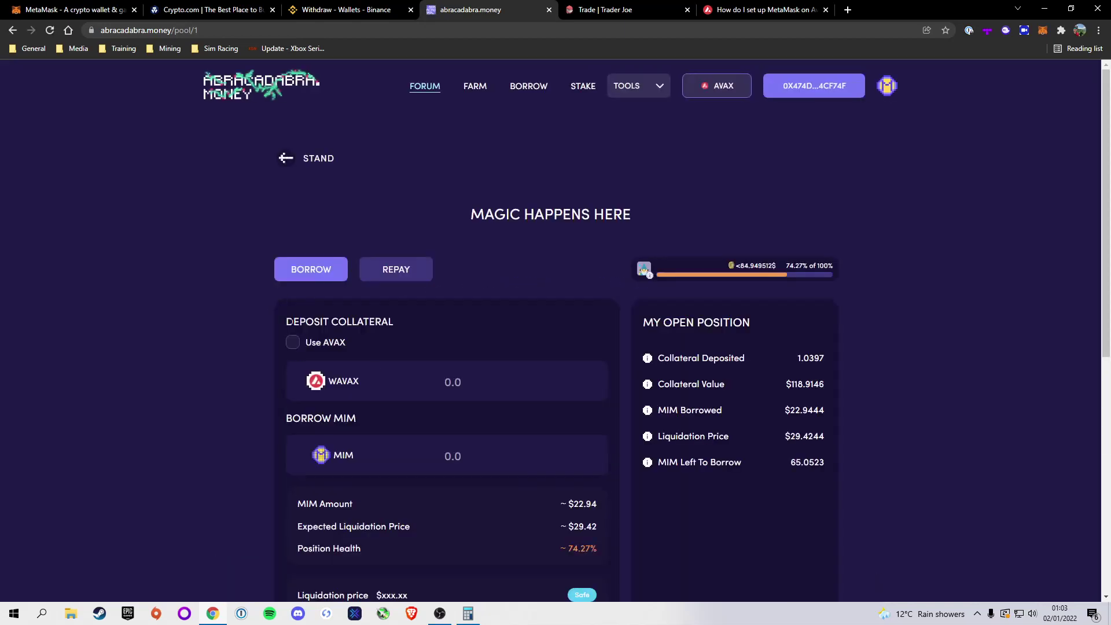
pyautogui.scroll(-2, 438, 354)
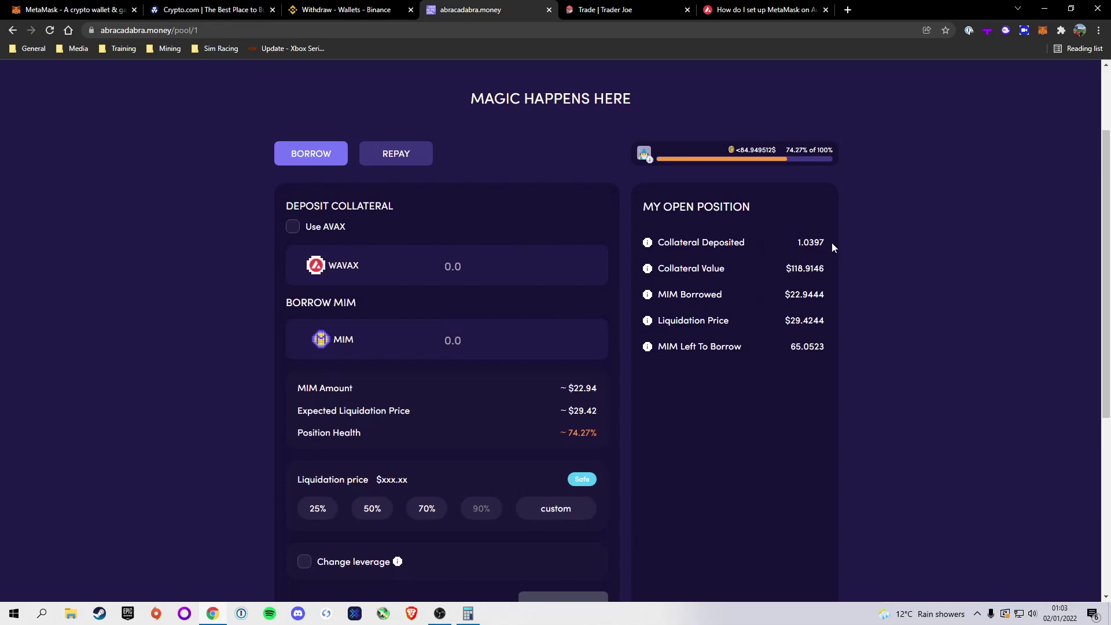
pyautogui.scroll(-1, 810, 301)
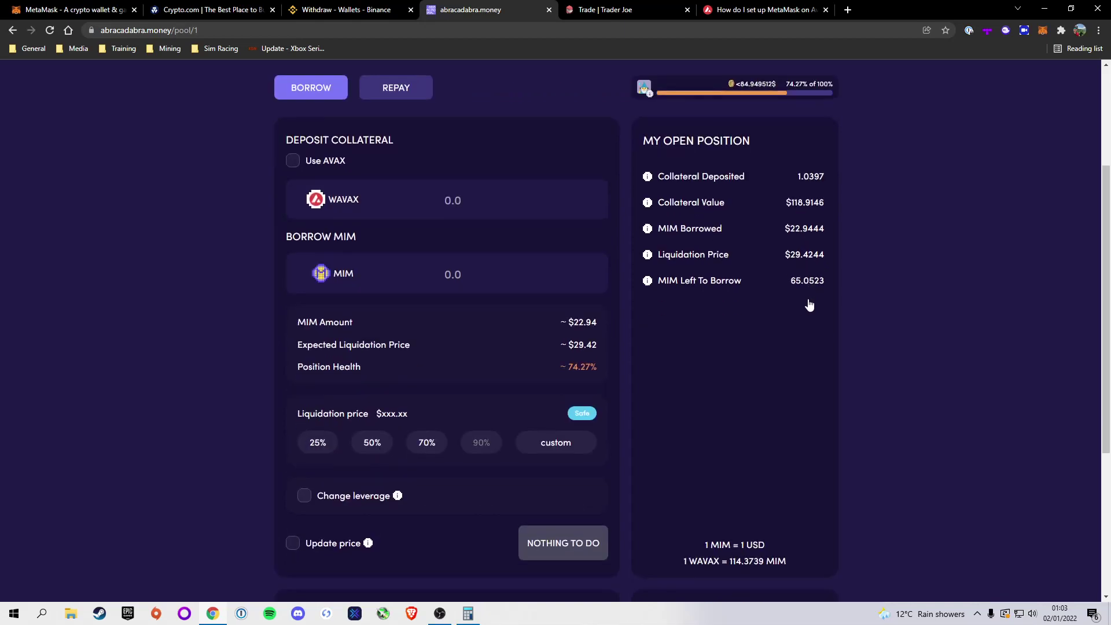
pyautogui.scroll(-3, 809, 305)
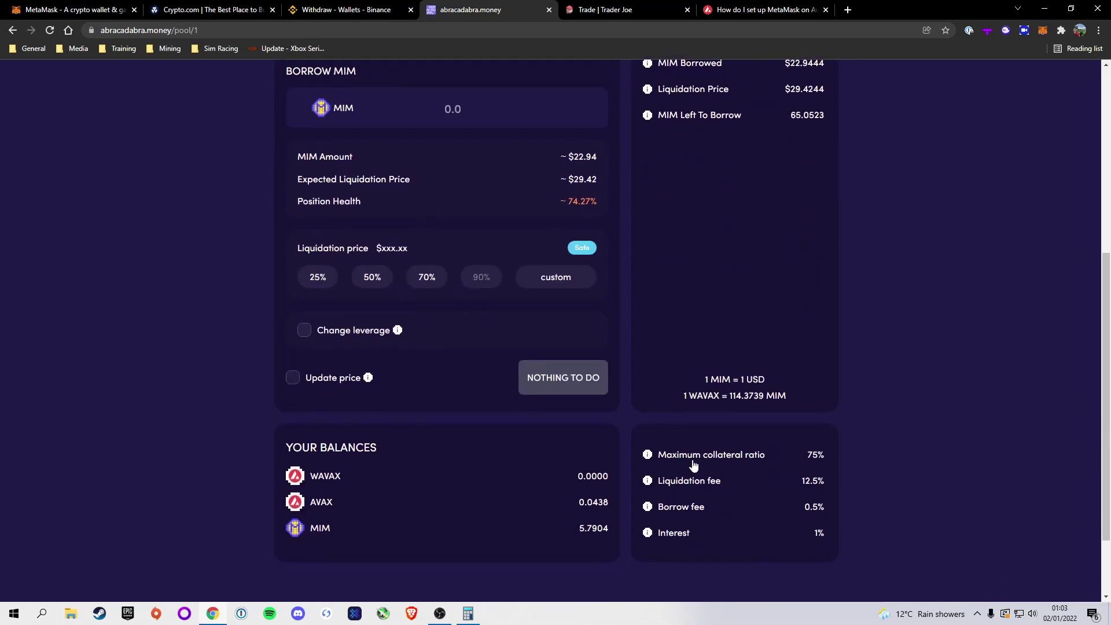
pyautogui.scroll(-2, 696, 466)
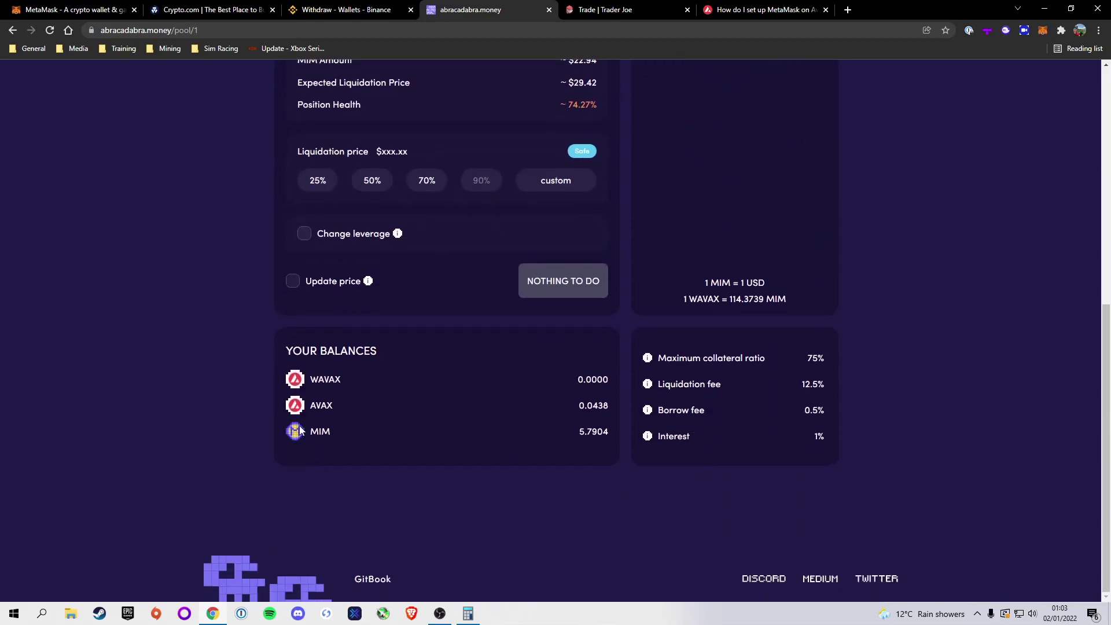
pyautogui.scroll(8, 554, 452)
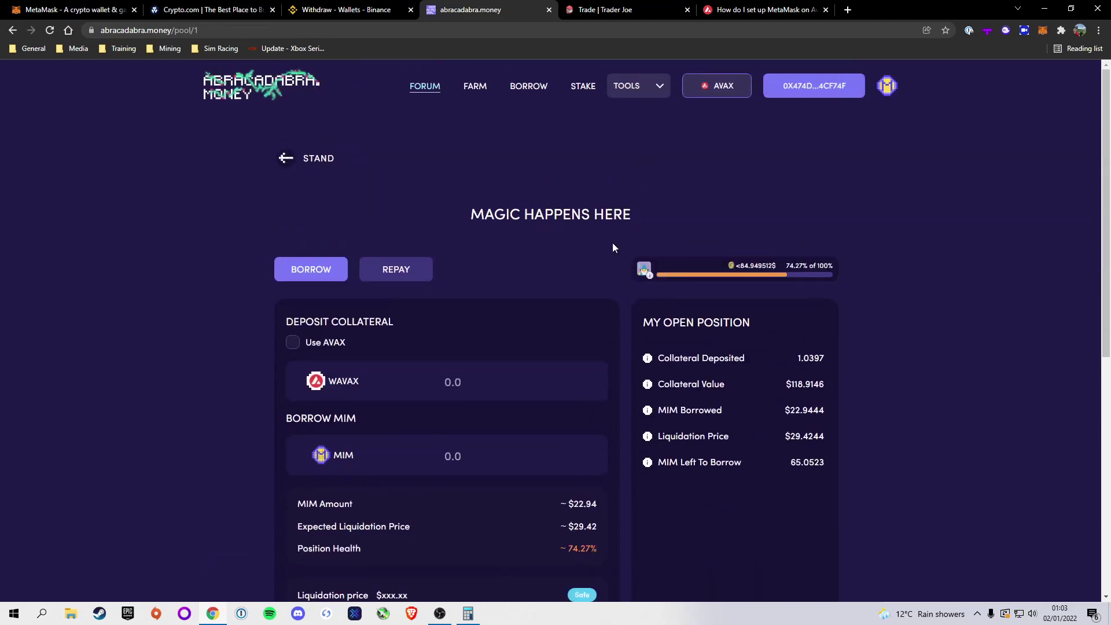
# Add the suggested MIM token to MetaMask and check its balance among the wallet assets
pyautogui.click(887, 90)
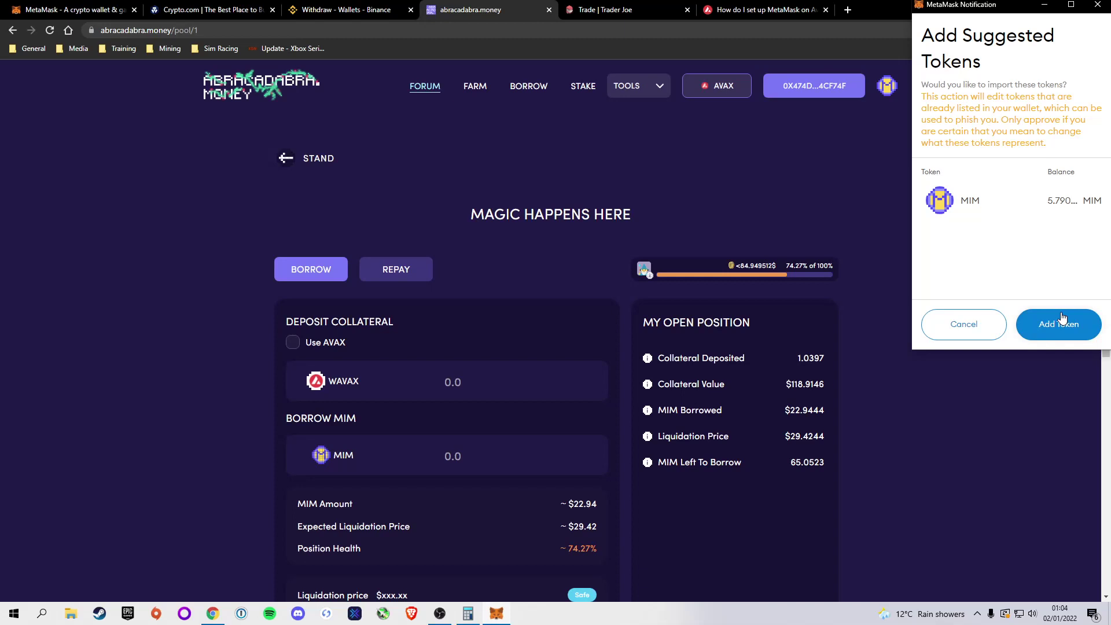
pyautogui.click(1056, 321)
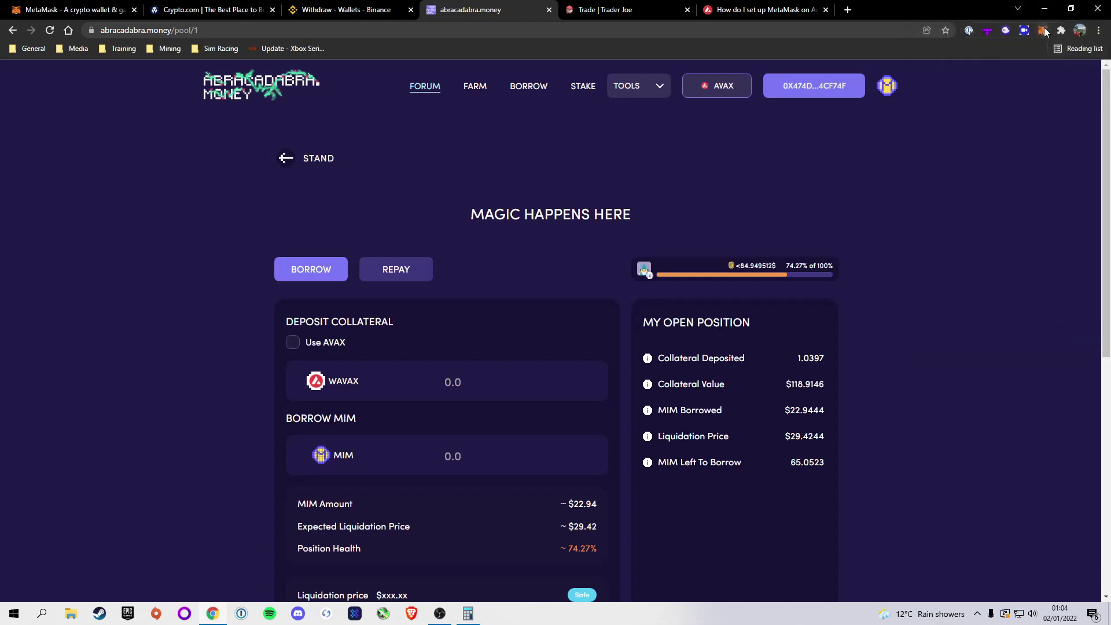
pyautogui.click(1042, 31)
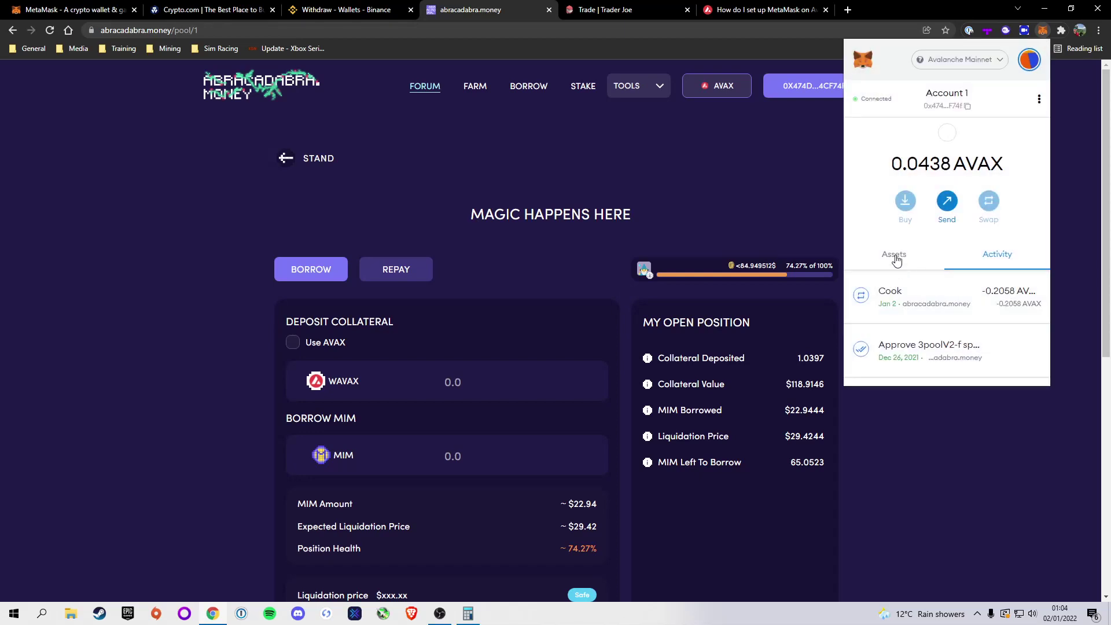
pyautogui.click(894, 255)
pyautogui.scroll(-3, 940, 306)
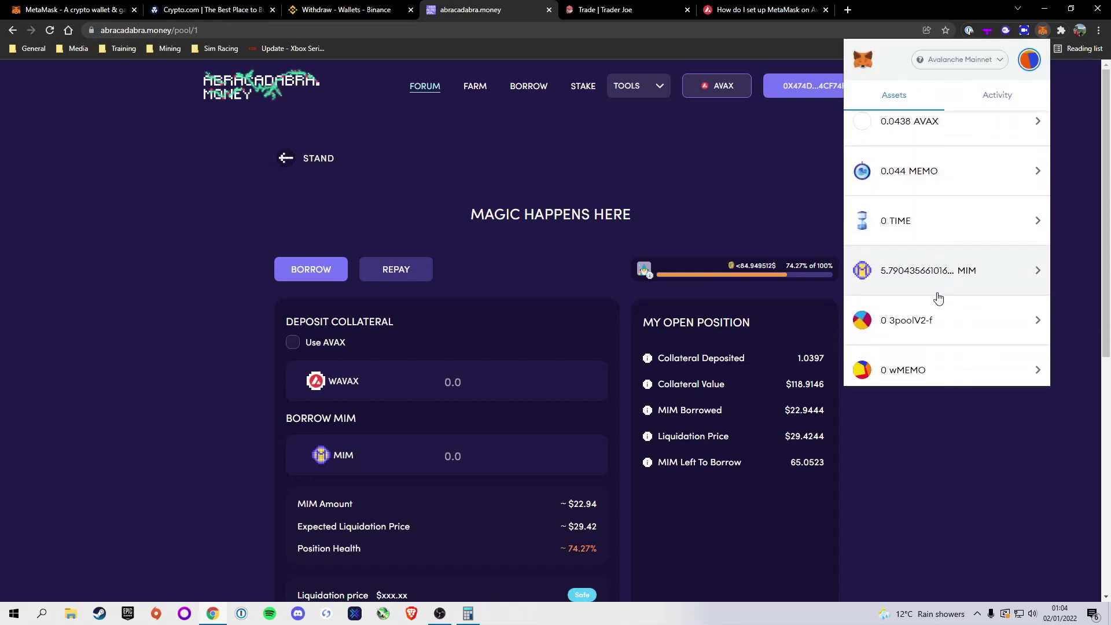
pyautogui.scroll(-1, 916, 278)
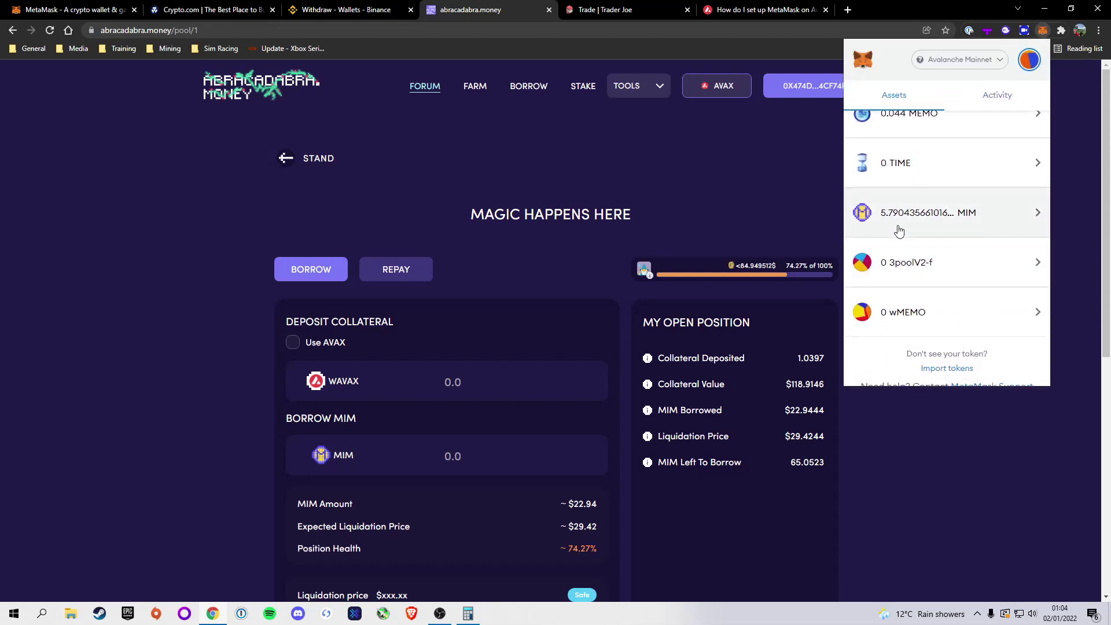
pyautogui.scroll(1, 916, 270)
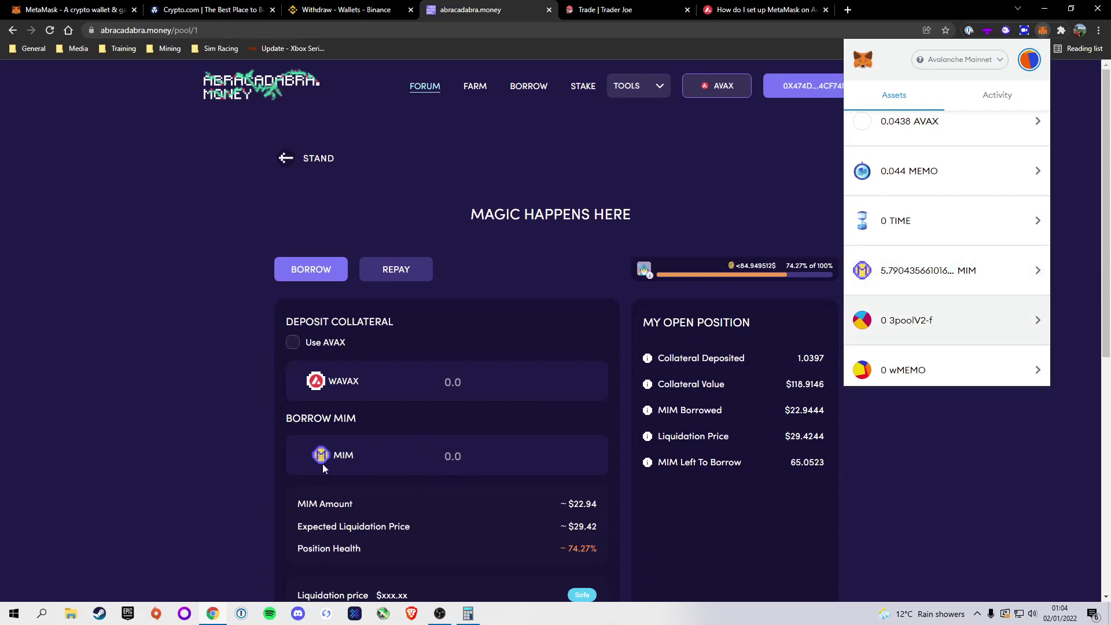
pyautogui.click(937, 474)
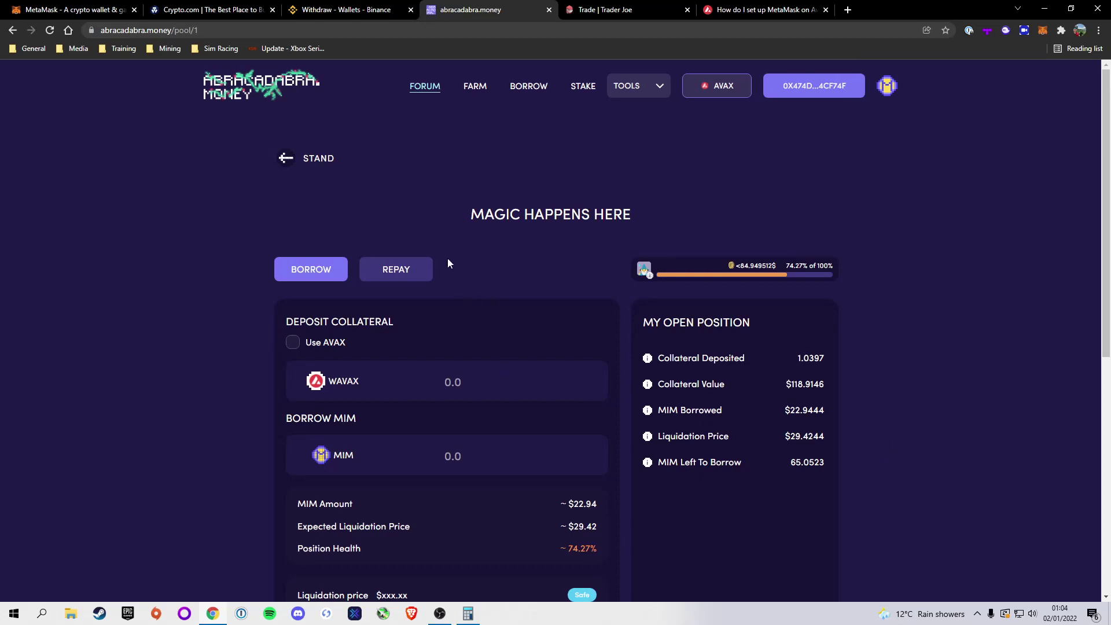
# Switch to Trader Joe and set MIM as the token to swap from
pyautogui.click(573, 10)
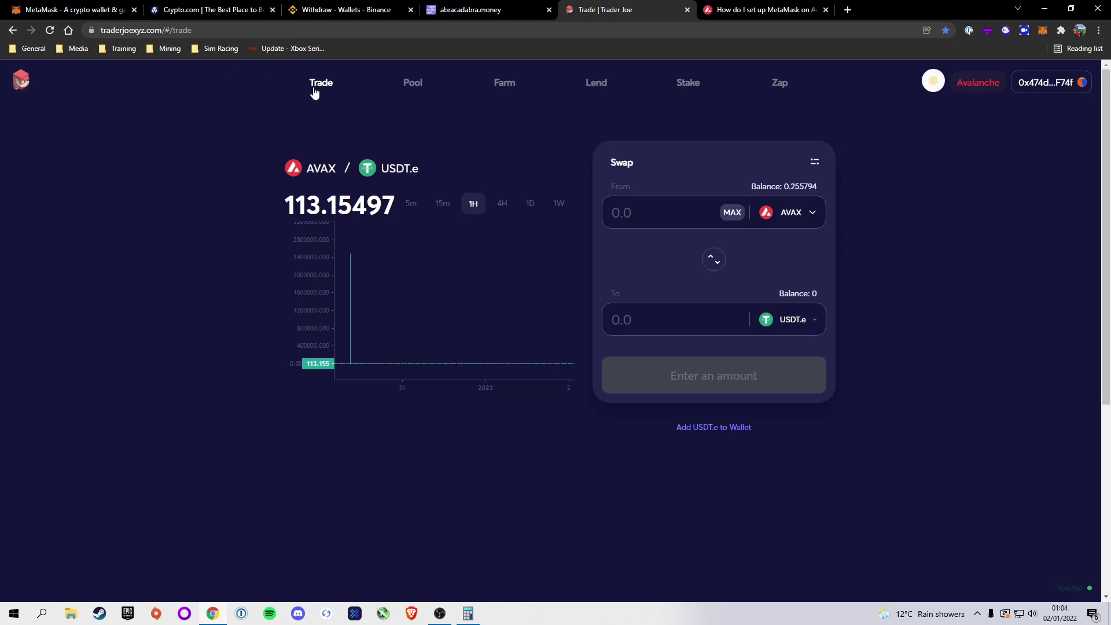
pyautogui.click(786, 212)
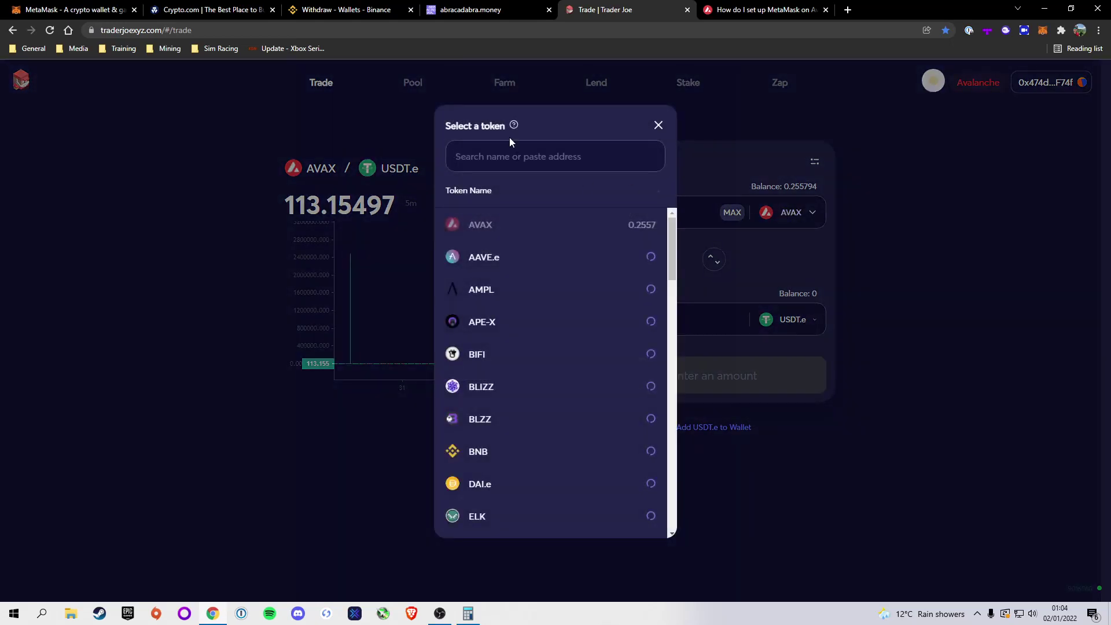
pyautogui.write('mim')
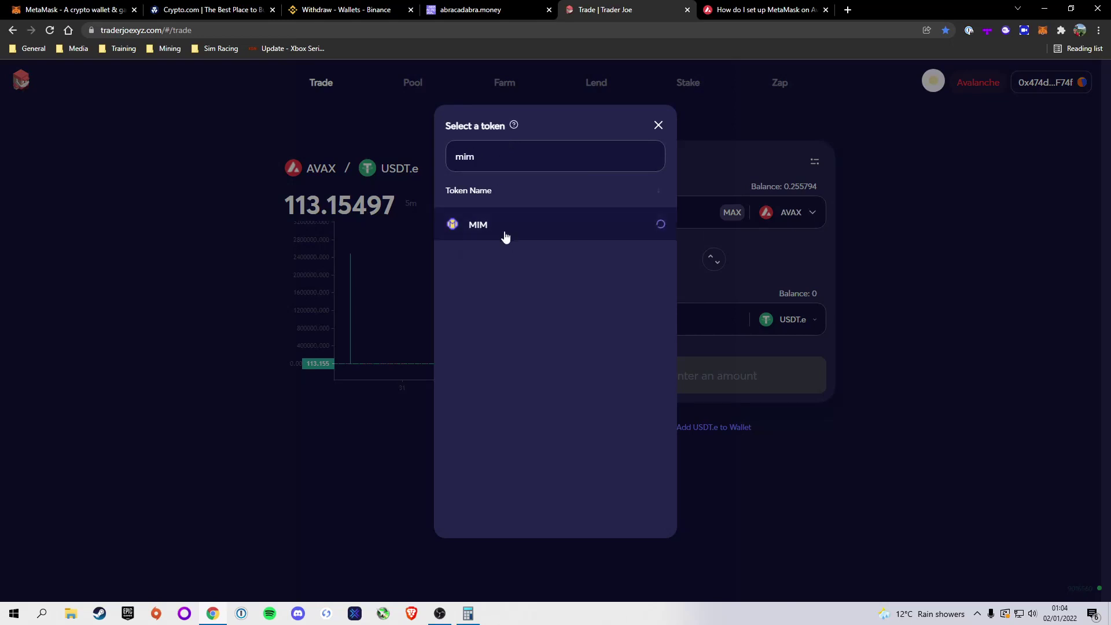
pyautogui.click(503, 229)
# Browse the tokens MIM can be swapped to and search for TIME, leaving the selection without choosing one
pyautogui.click(794, 319)
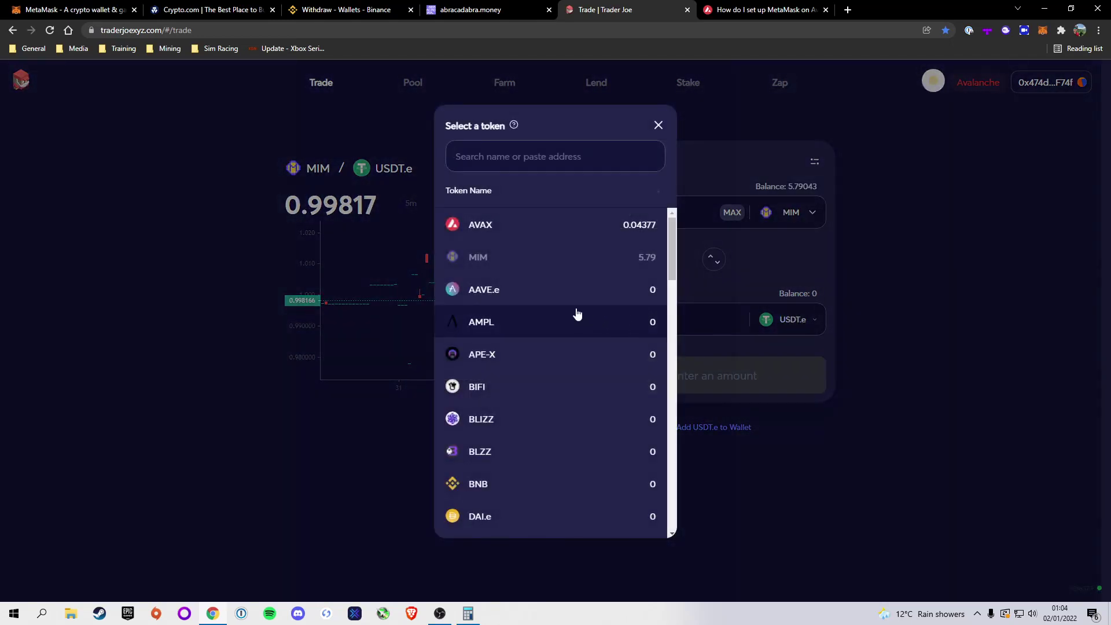
pyautogui.scroll(-2, 576, 313)
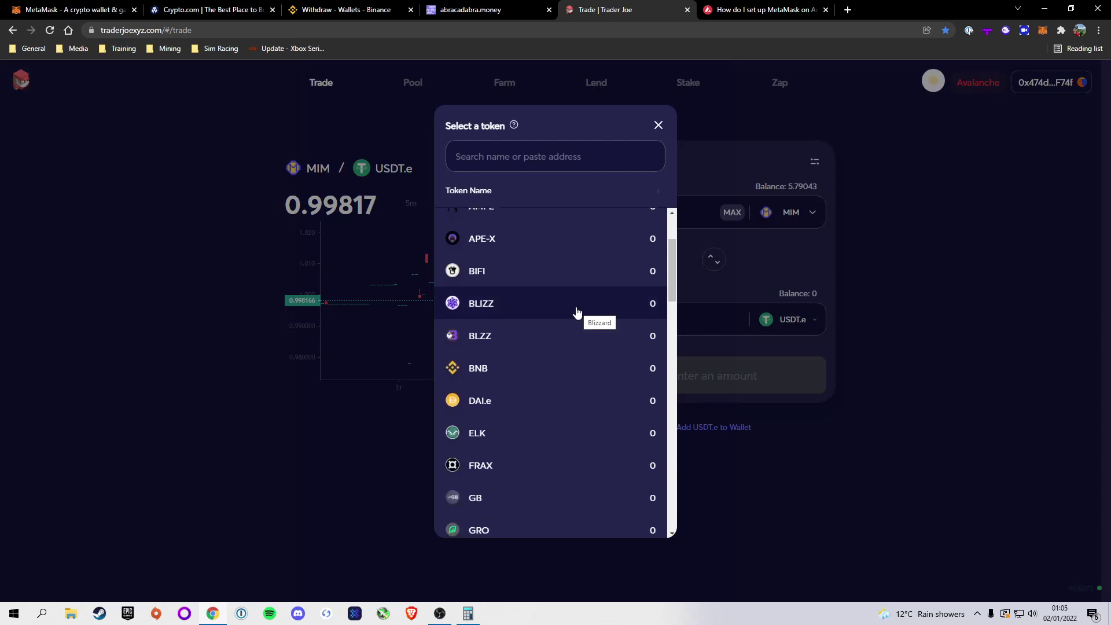
pyautogui.scroll(-4, 575, 307)
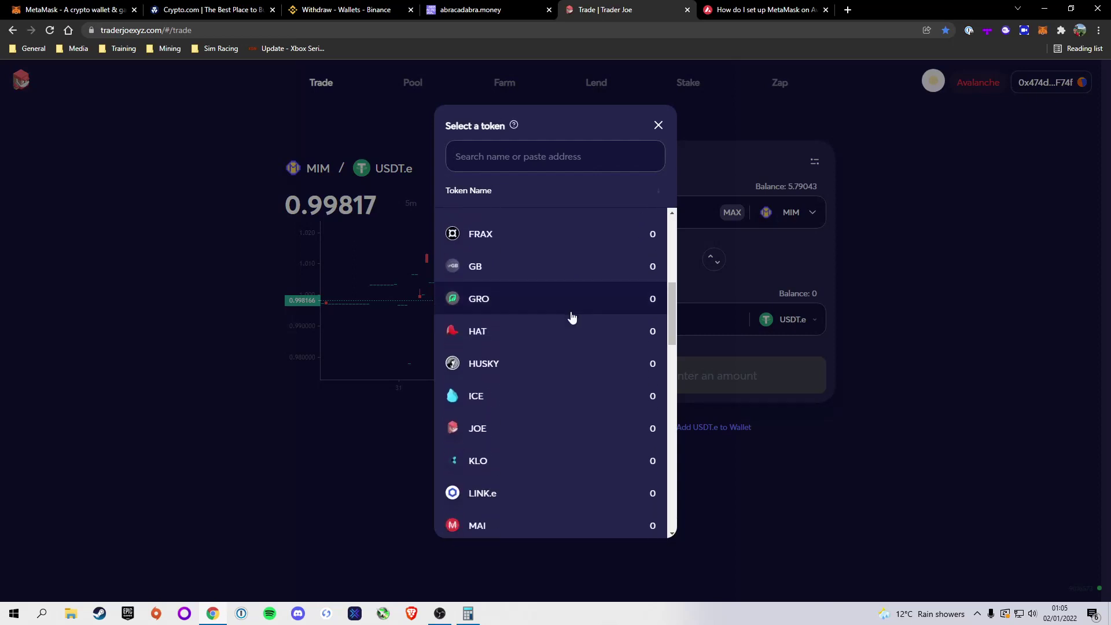
pyautogui.scroll(-2, 569, 335)
pyautogui.scroll(-2, 573, 374)
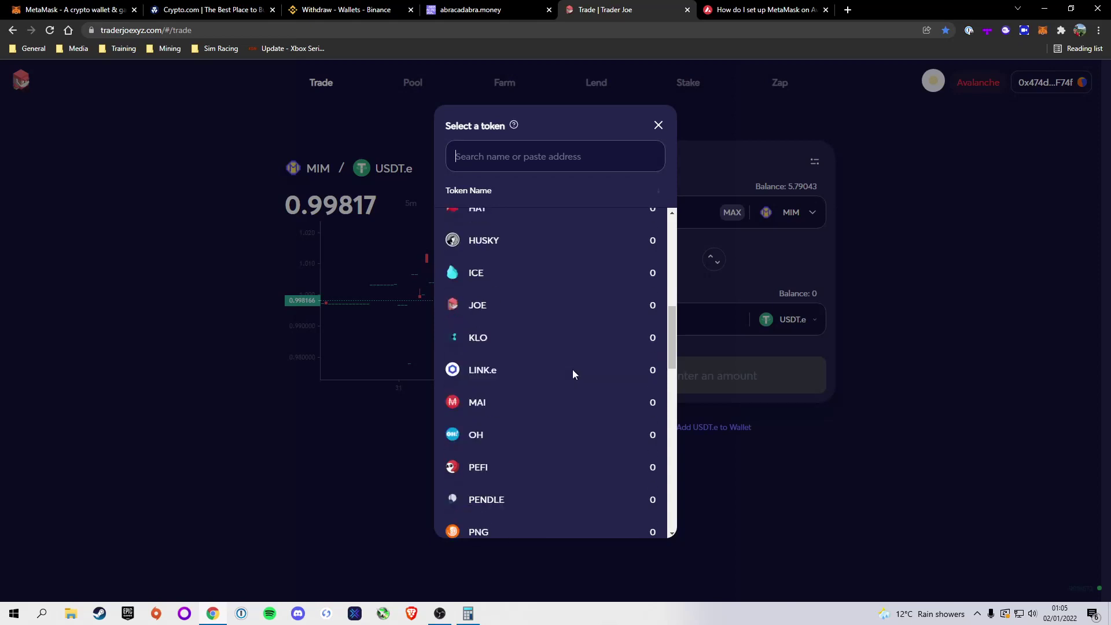
pyautogui.scroll(-5, 573, 370)
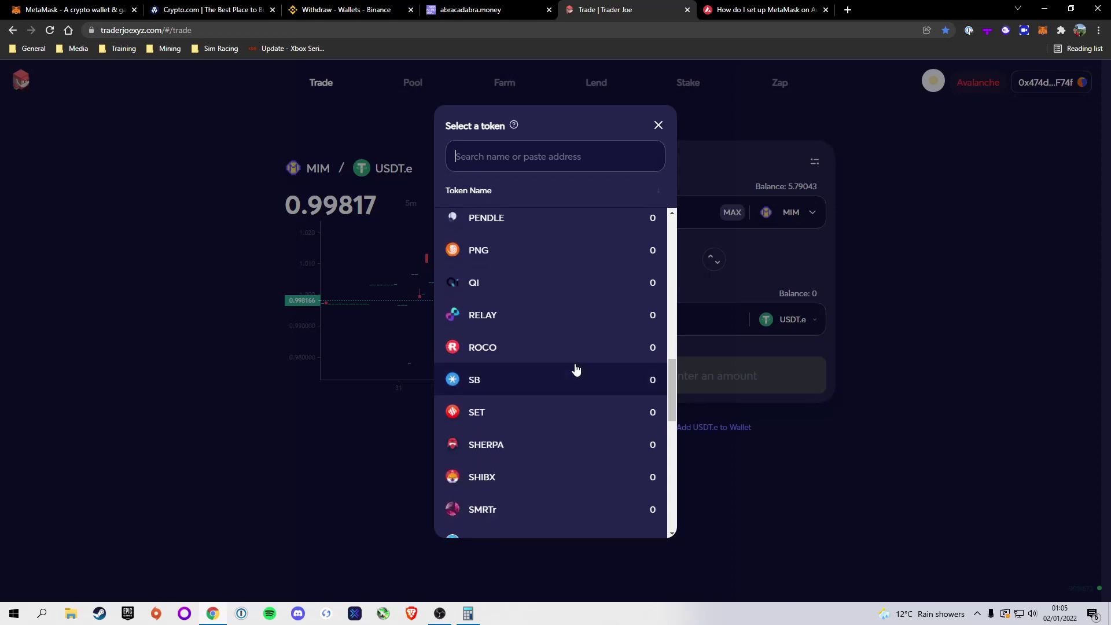
pyautogui.write('time')
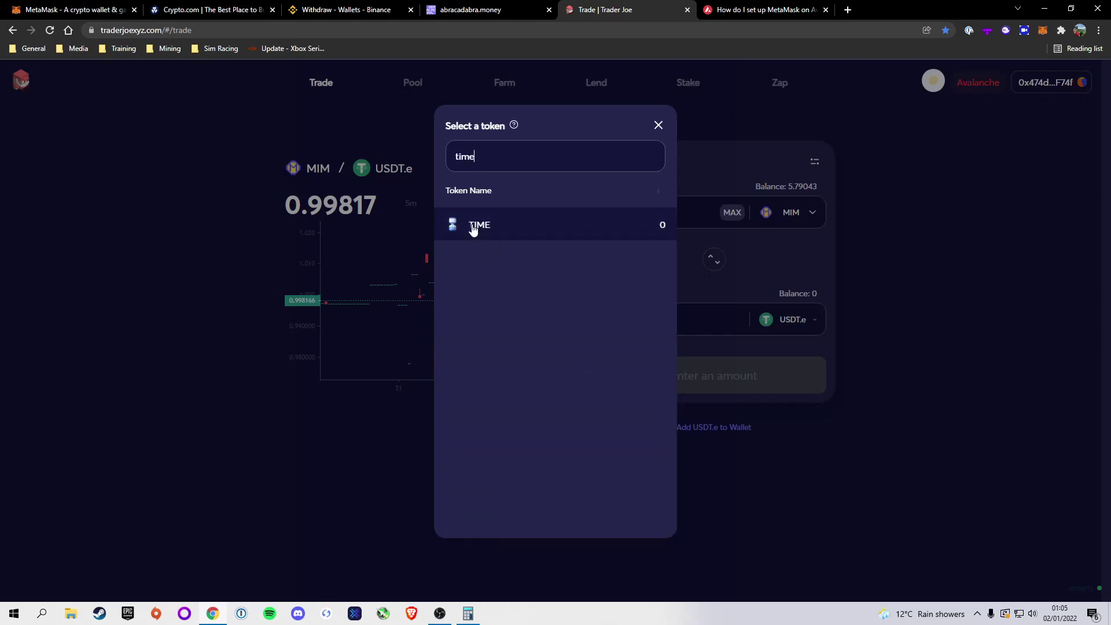
pyautogui.click(659, 125)
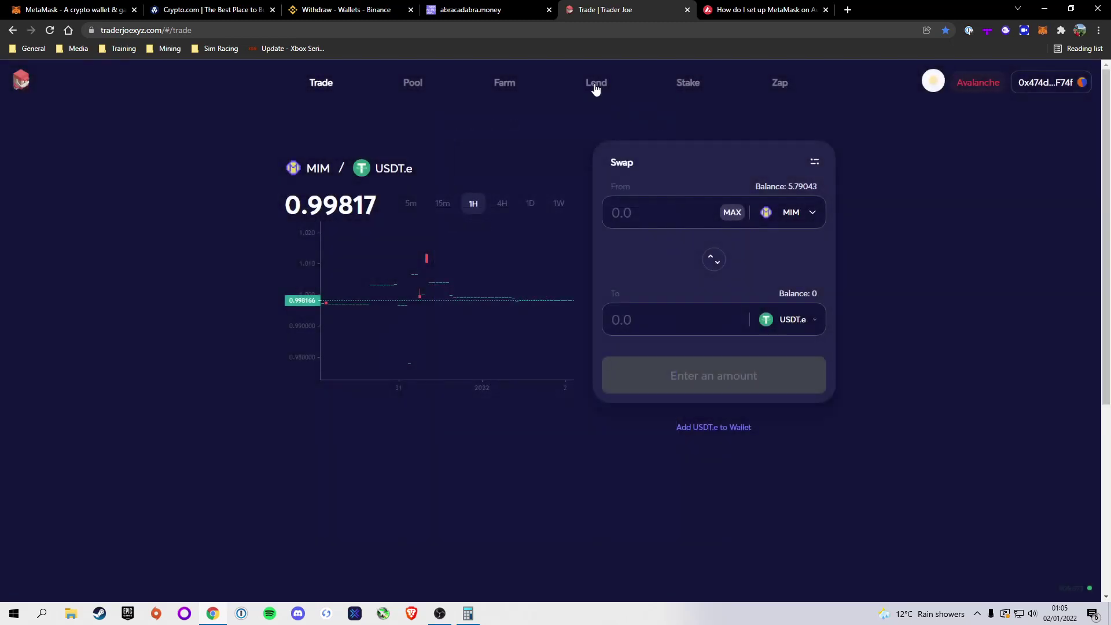
# Open Trader Joe's lending markets and review the deposit and borrow rates of the listed tokens
pyautogui.click(596, 84)
pyautogui.scroll(-2, 434, 304)
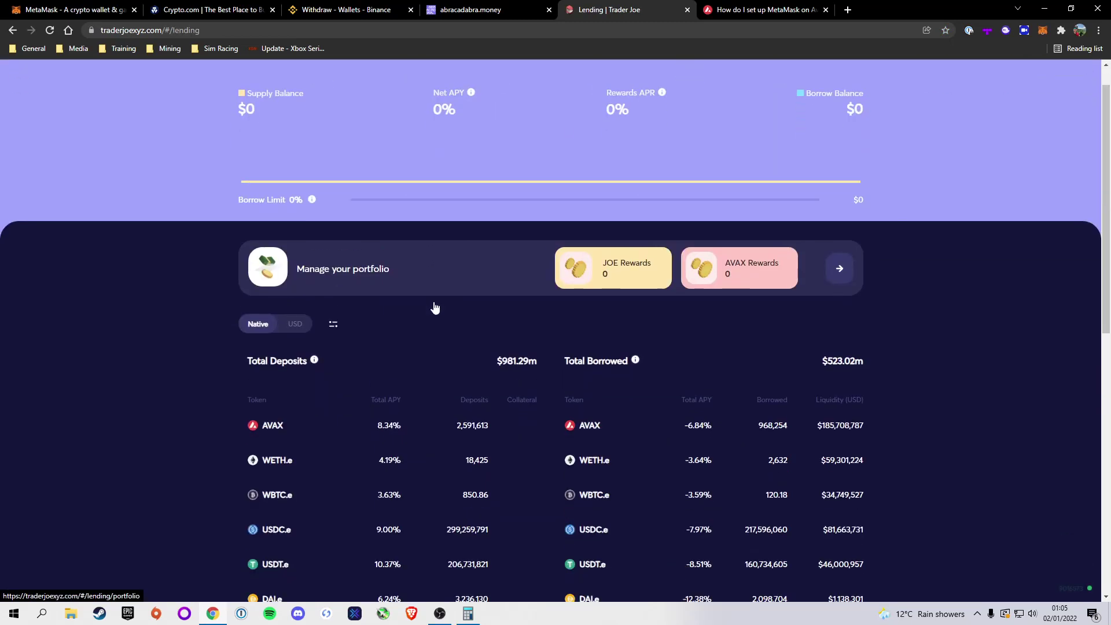
pyautogui.scroll(-3, 435, 307)
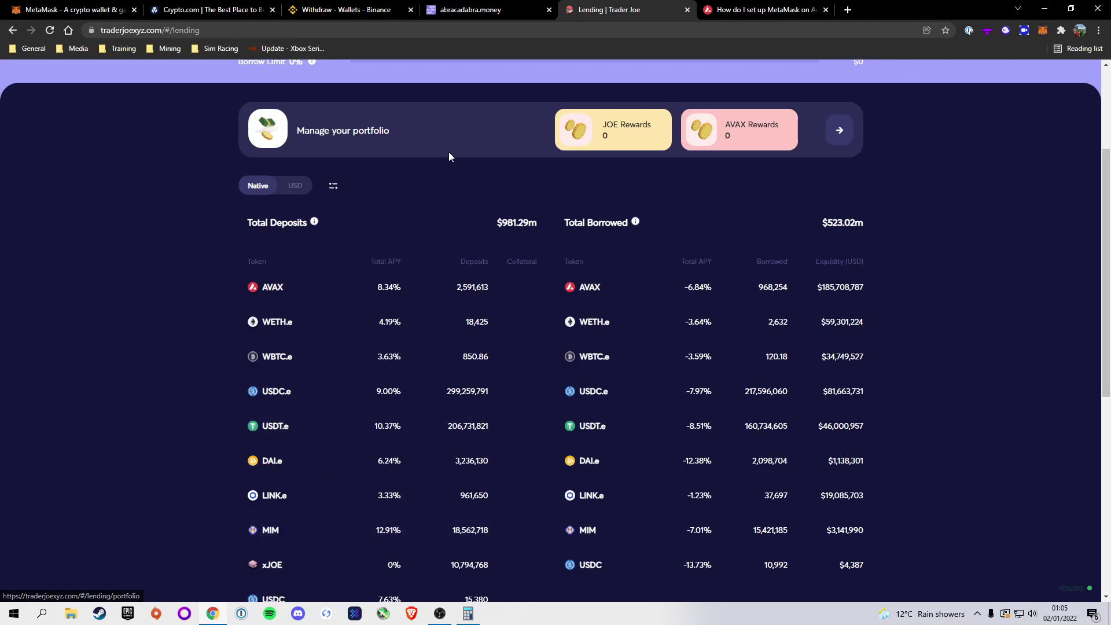
# Switch to Abracadabra and open the repay form of the AVAX pool
pyautogui.click(435, 10)
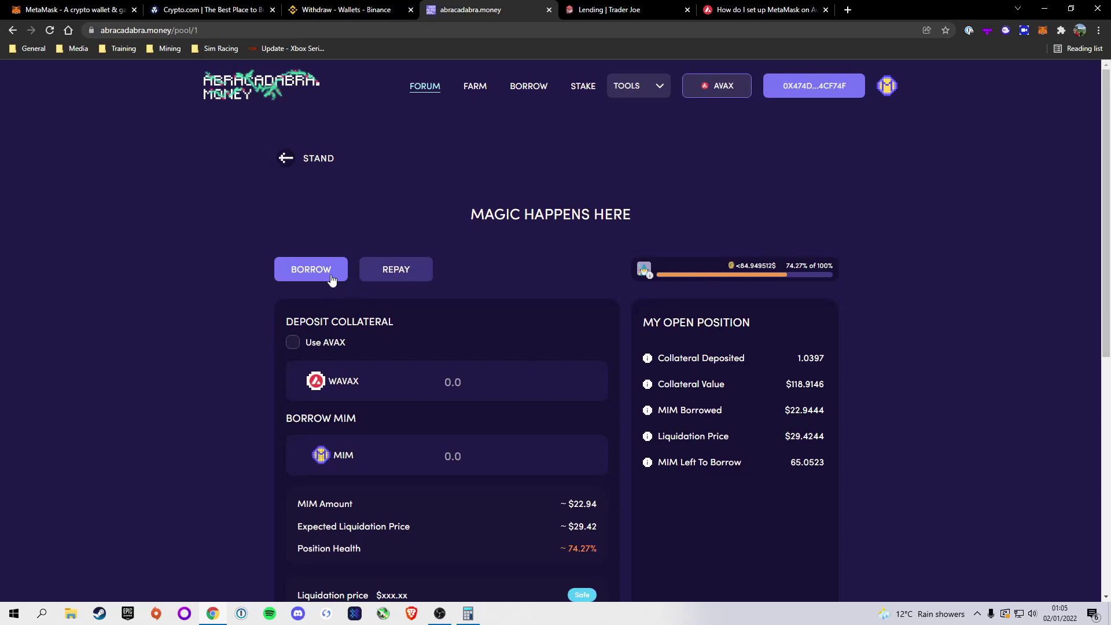
pyautogui.click(317, 158)
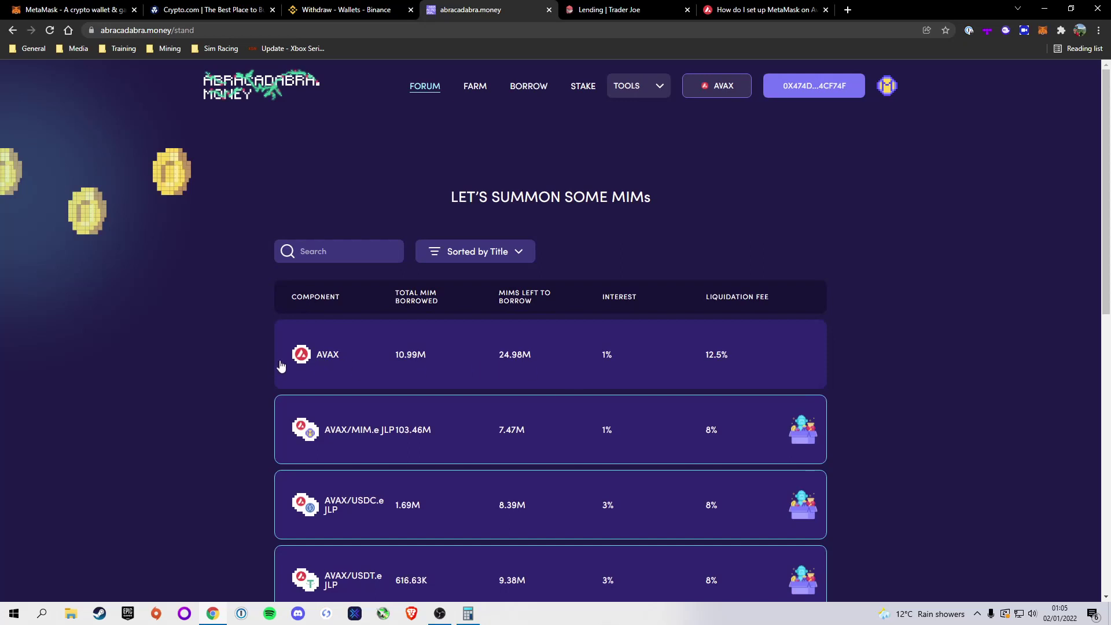
pyautogui.click(333, 348)
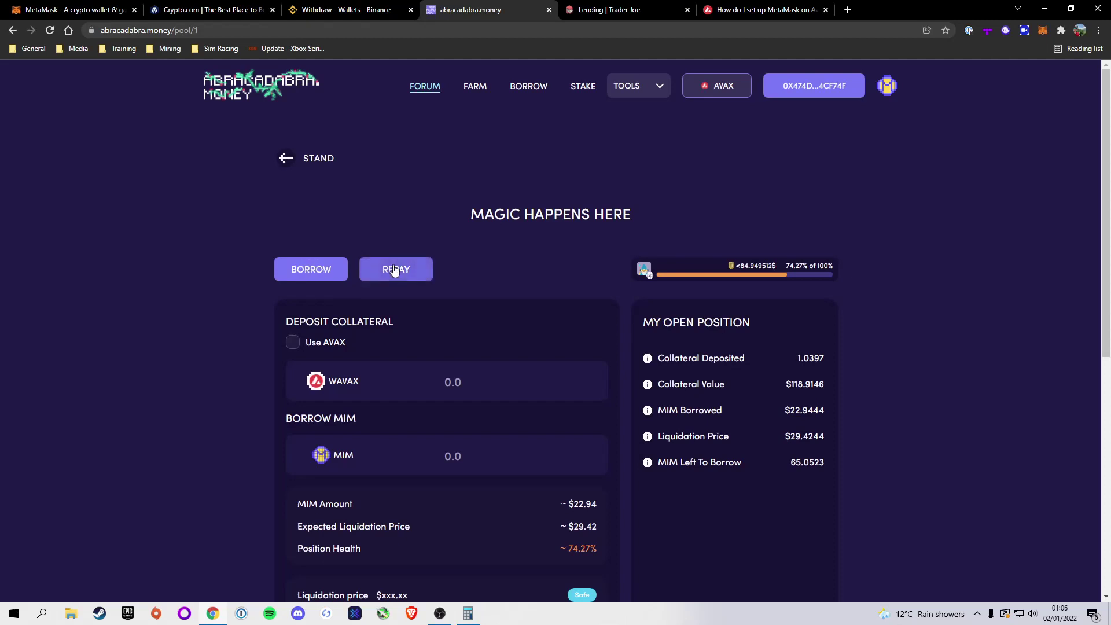
pyautogui.click(375, 268)
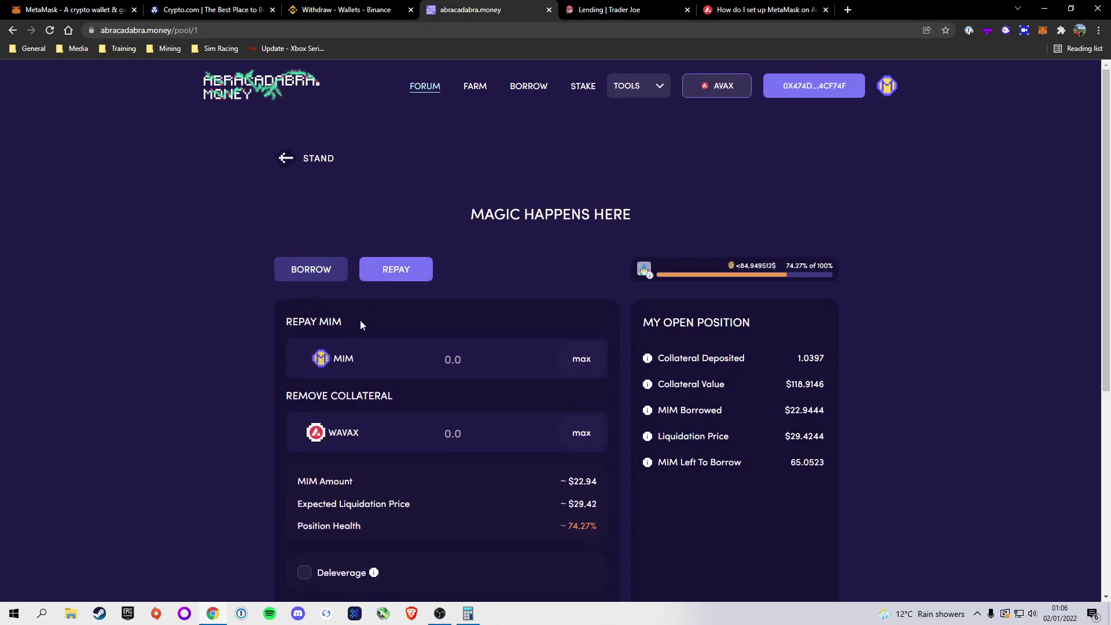
pyautogui.scroll(-1, 352, 321)
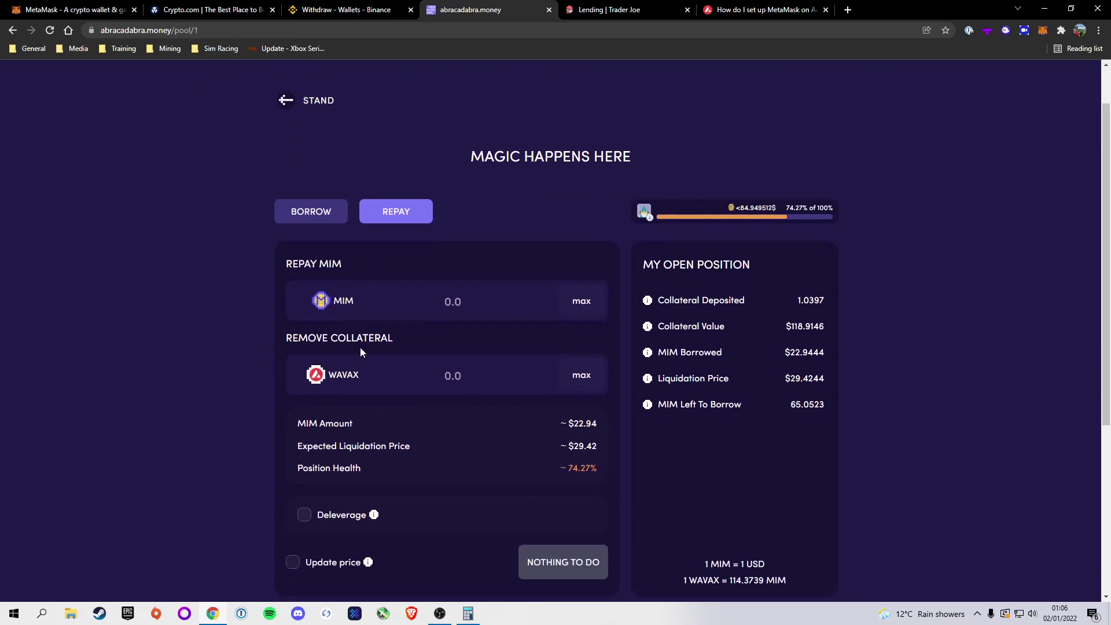
# Fill in the repayment with the maximum MIM, 5.790435661016719999, and 0.825861842077059260 WAVAX of collateral to remove
pyautogui.click(582, 302)
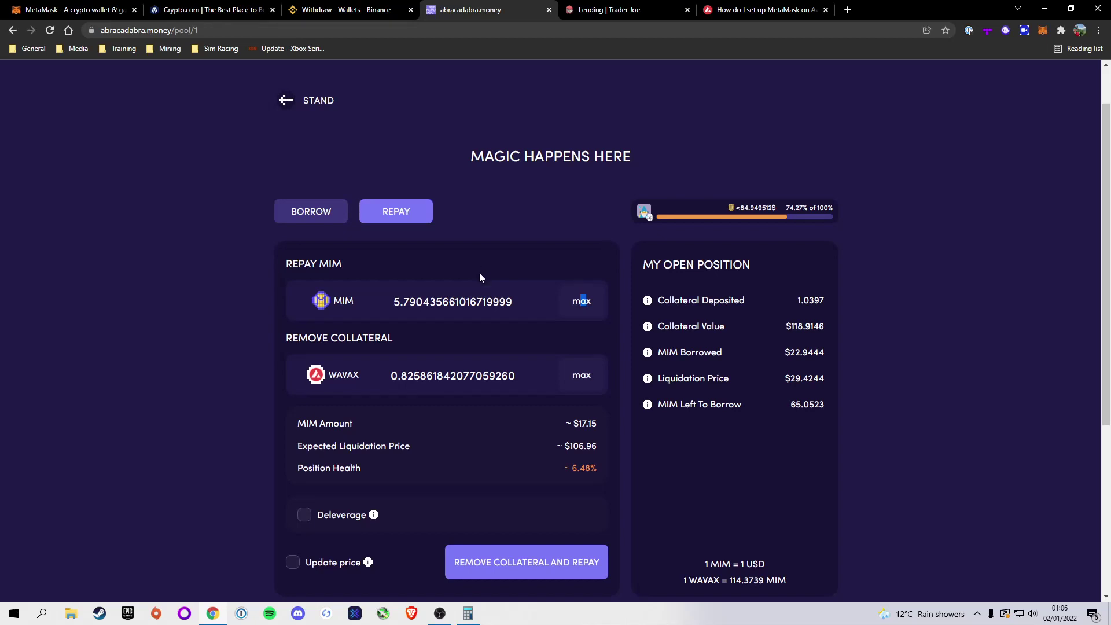
pyautogui.scroll(-4, 440, 324)
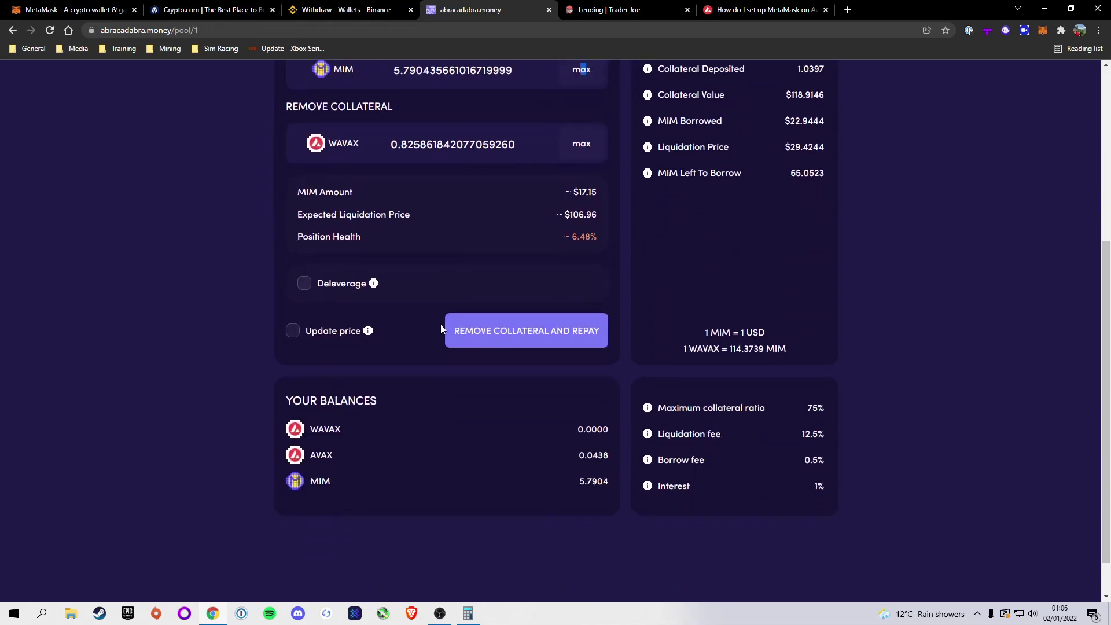
pyautogui.scroll(3, 439, 328)
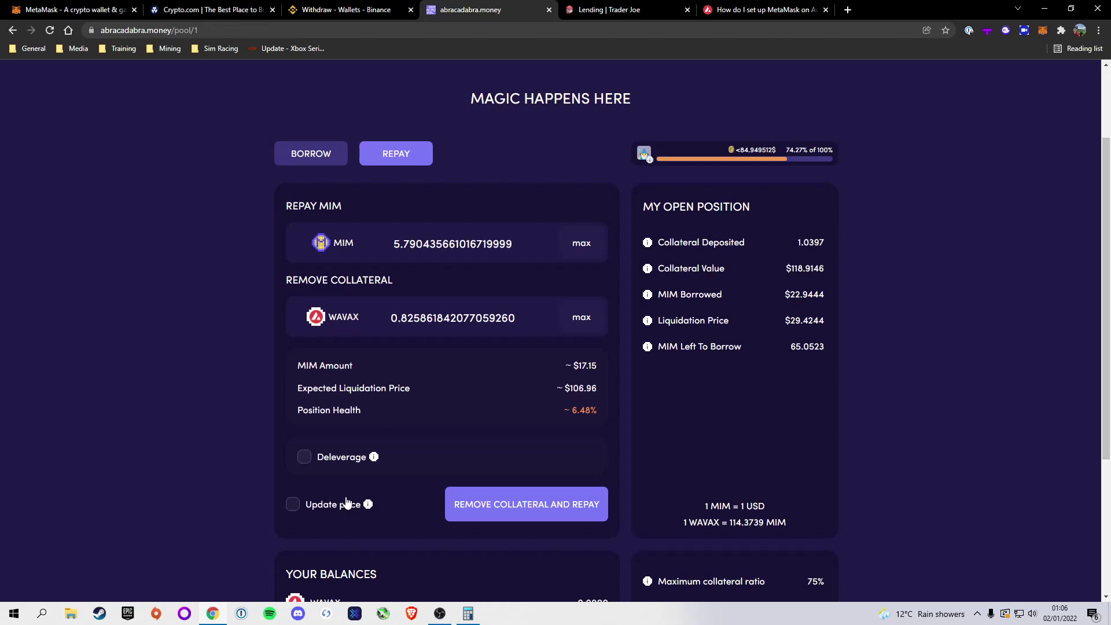
pyautogui.click(338, 458)
pyautogui.click(704, 202)
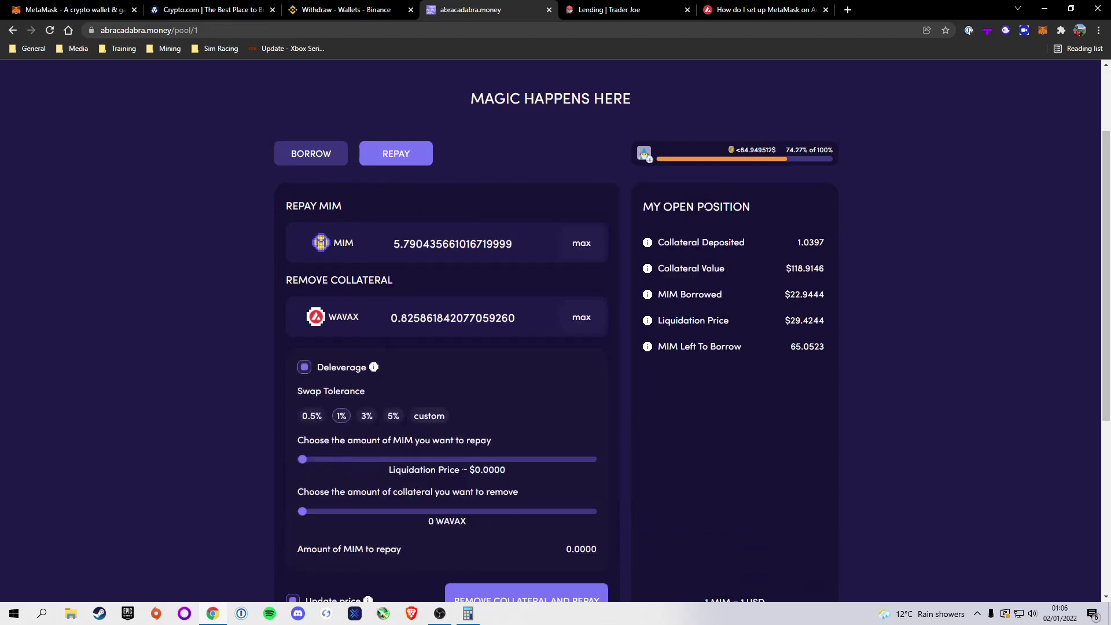
pyautogui.click(330, 371)
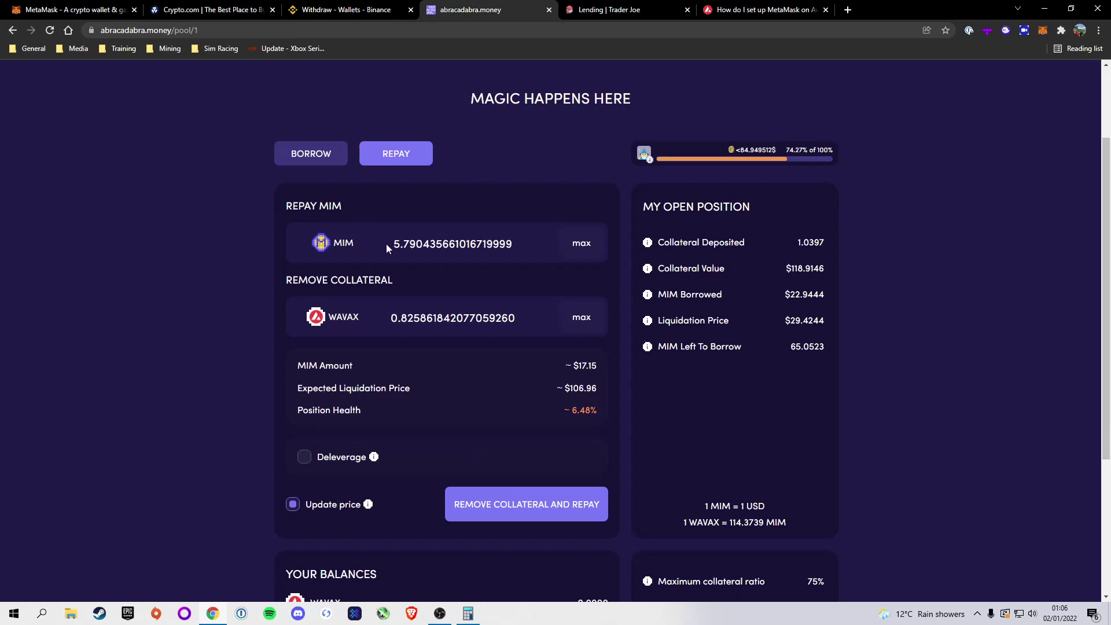
# Submit the collateral removal and MIM repayment, approve it in MetaMask, and check the wallet's activity for the transaction
pyautogui.click(517, 505)
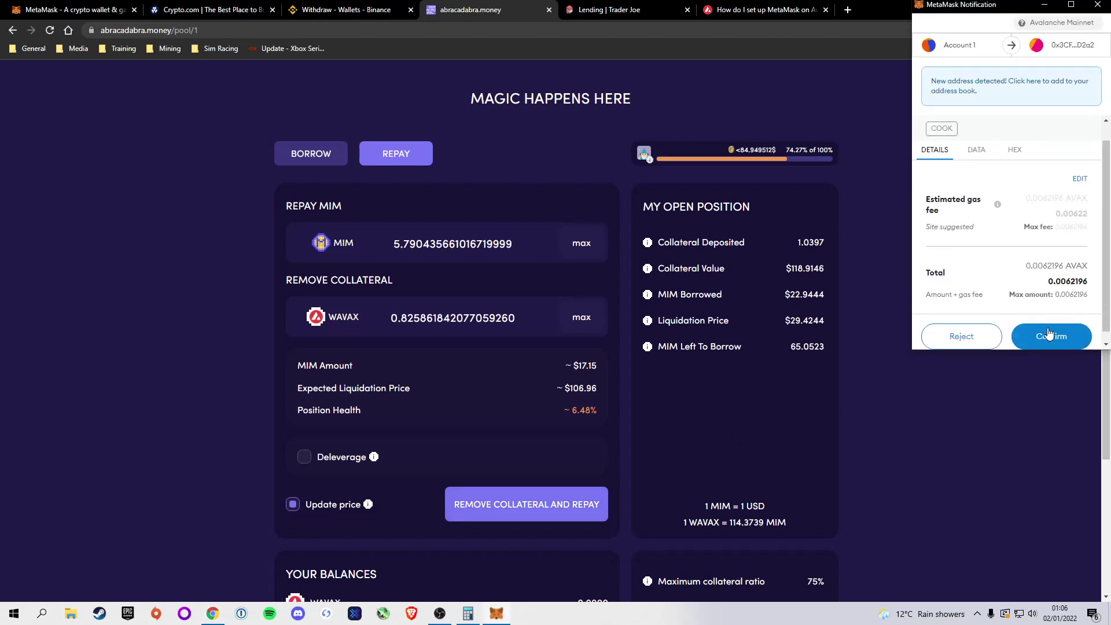
pyautogui.click(1048, 327)
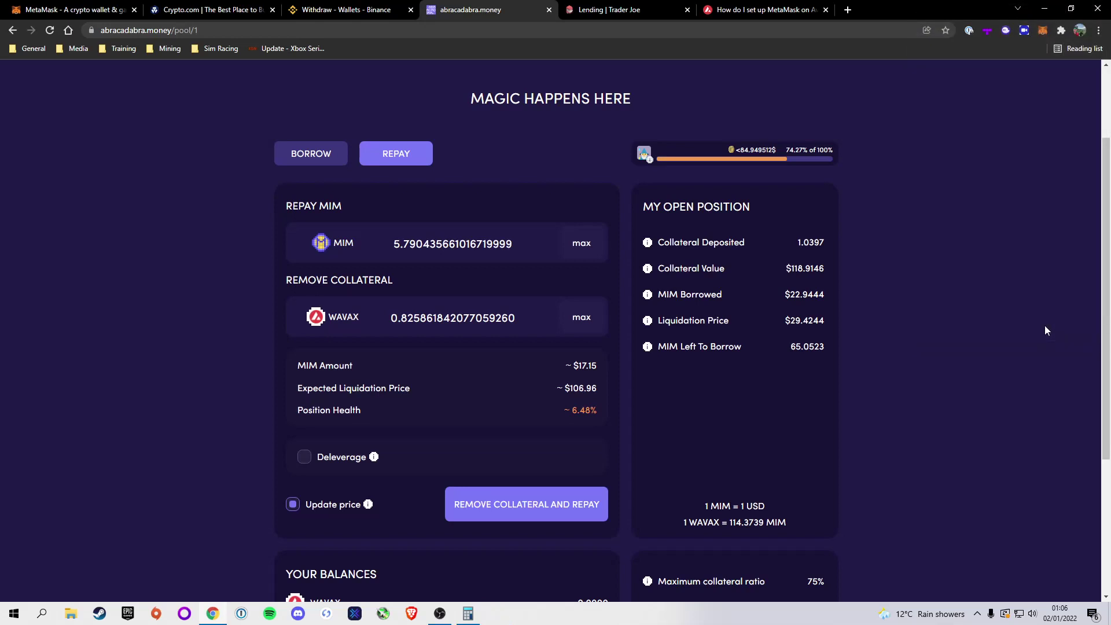
pyautogui.click(1042, 30)
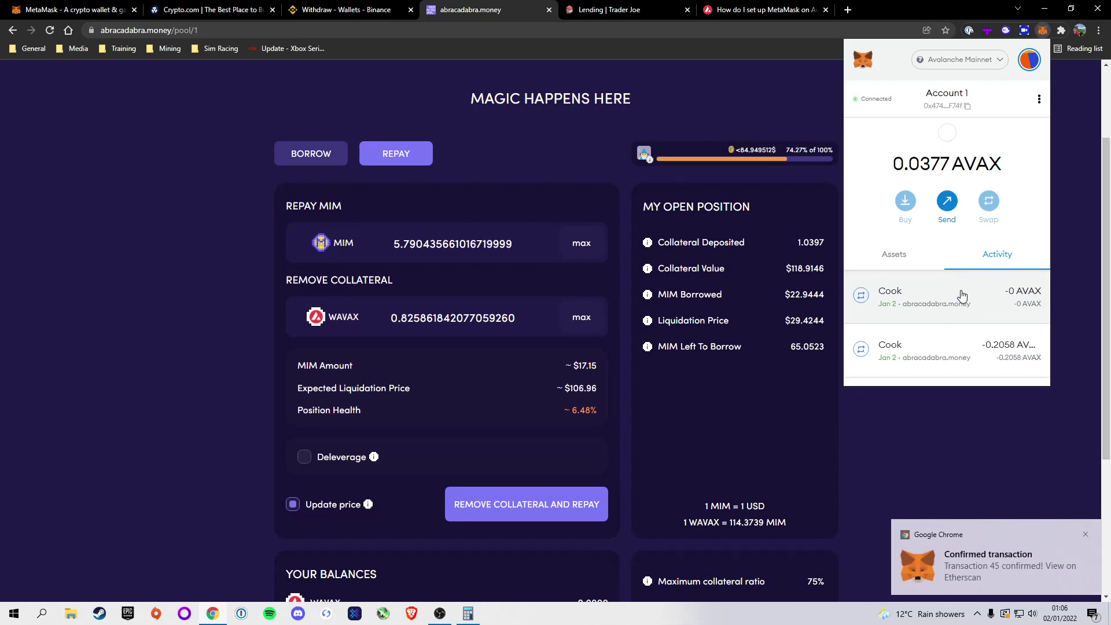
pyautogui.click(877, 439)
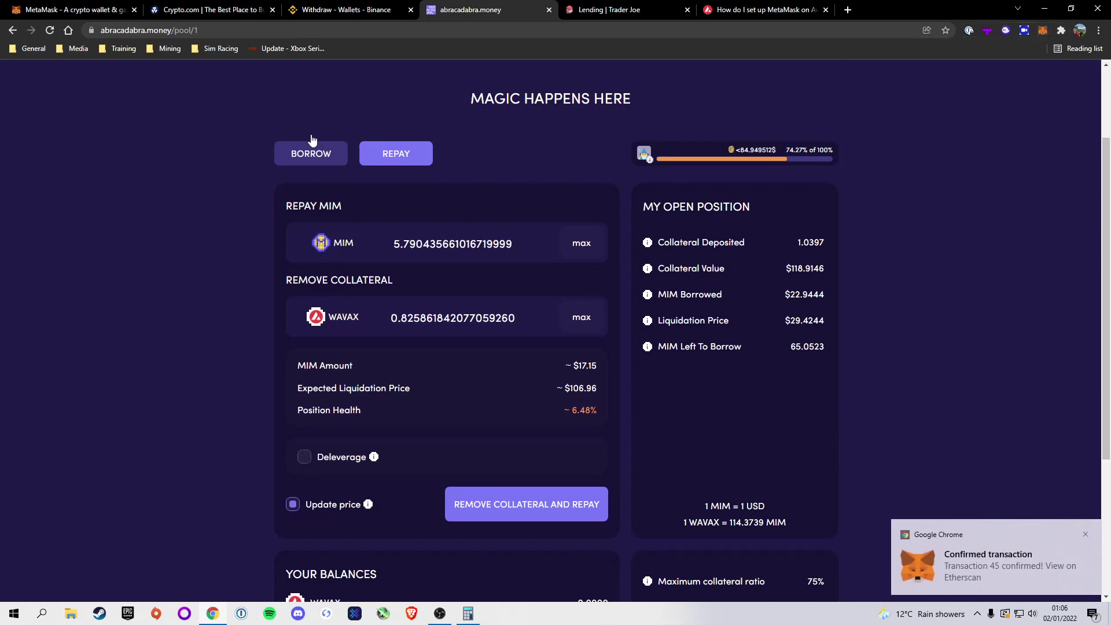
# Reload the pool page to review the open position and look through MetaMask's assets for the returned collateral
pyautogui.click(51, 31)
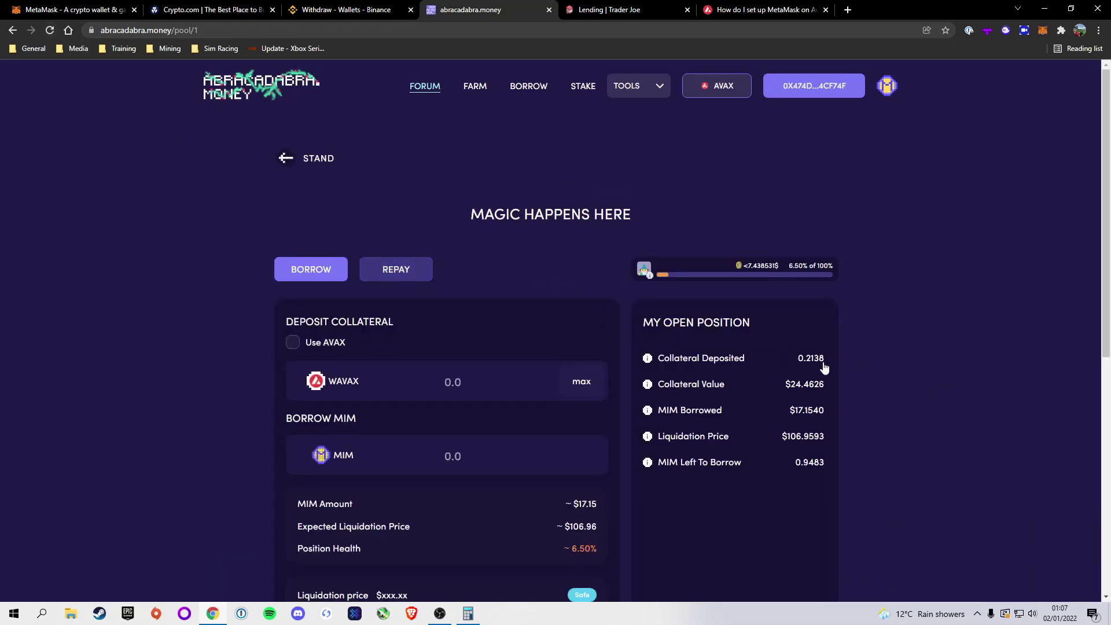
pyautogui.click(1041, 31)
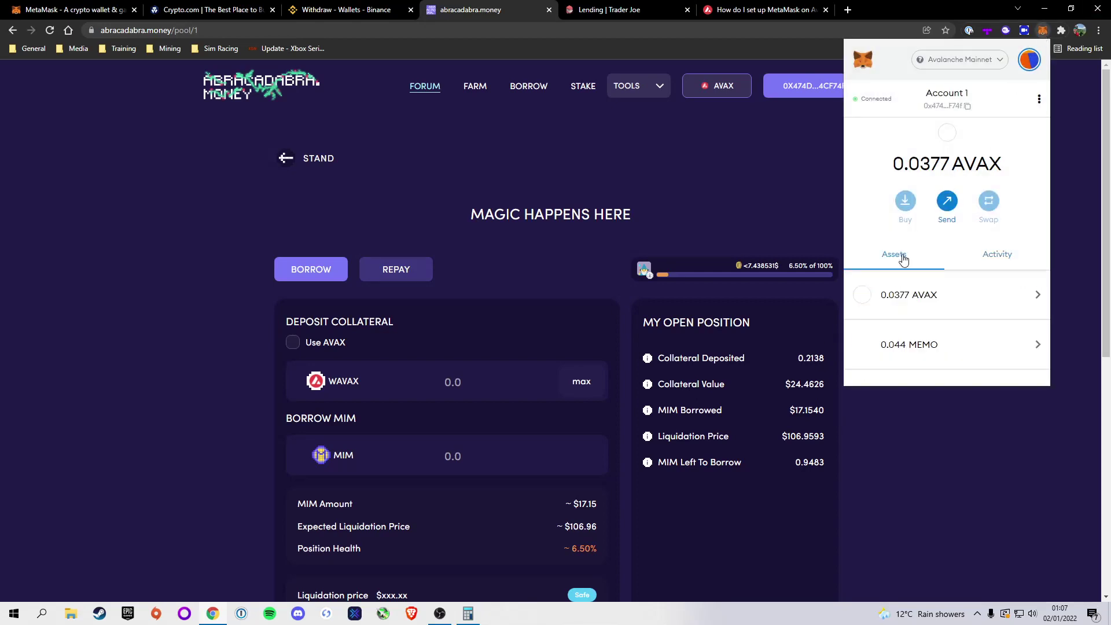
pyautogui.scroll(-5, 929, 293)
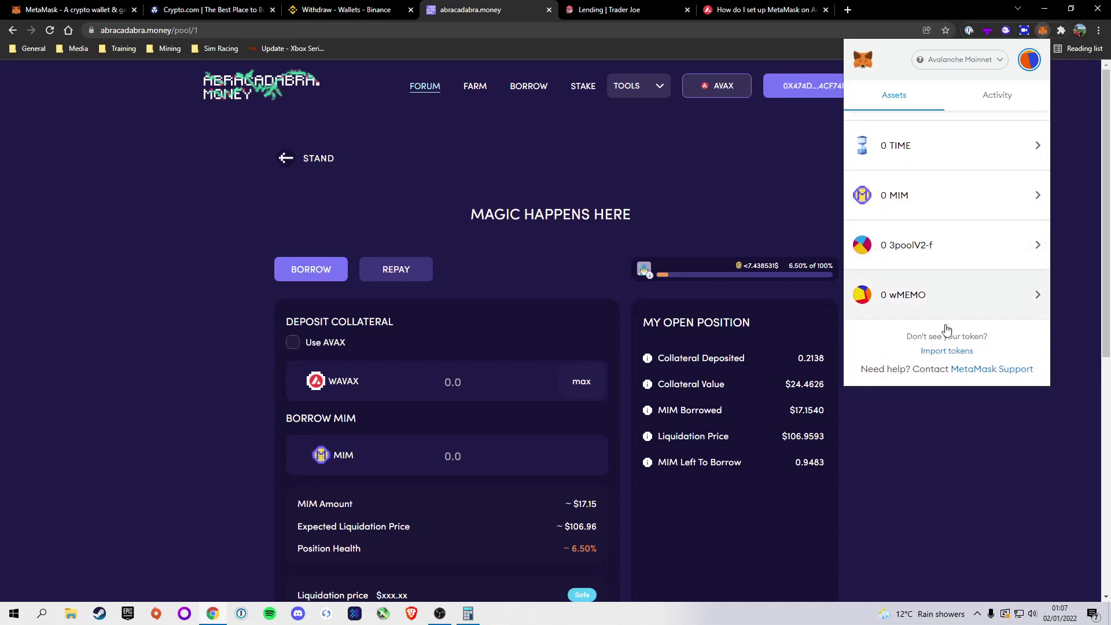
pyautogui.scroll(5, 946, 330)
pyautogui.click(806, 172)
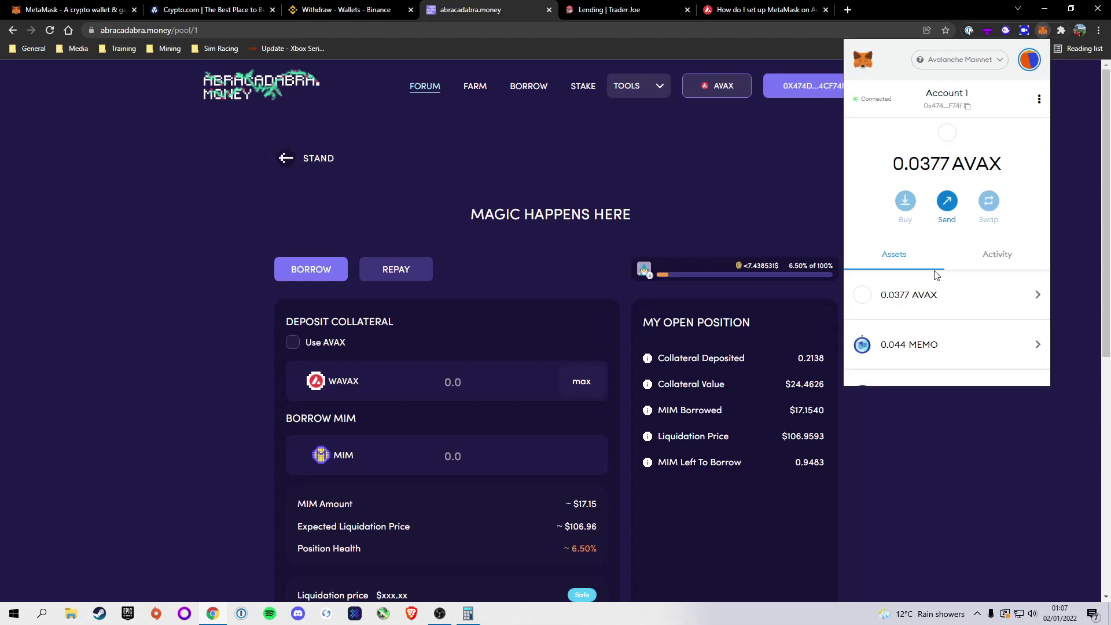
pyautogui.scroll(-2, 937, 277)
pyautogui.scroll(-2, 937, 276)
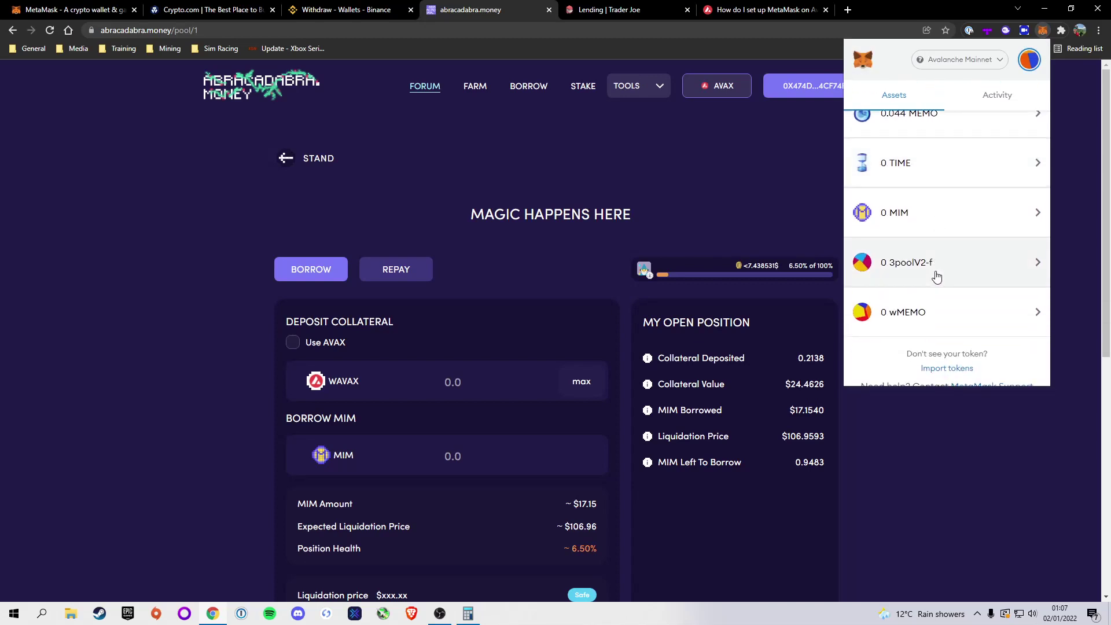
pyautogui.moveTo(563, 174); pyautogui.dragTo(470, 214)
pyautogui.click(637, 86)
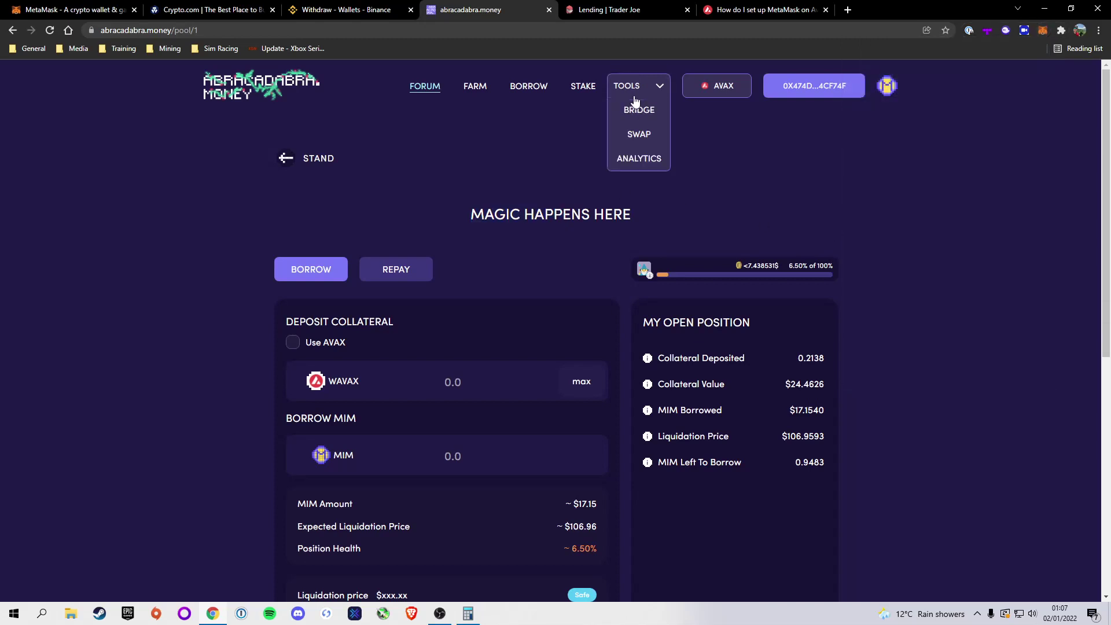
pyautogui.click(638, 135)
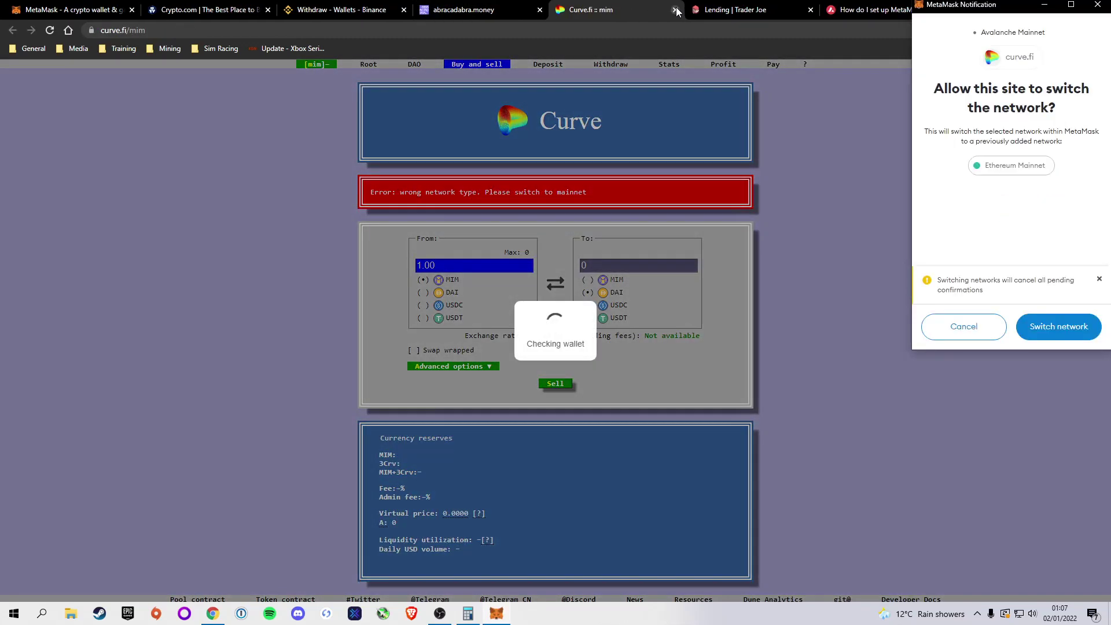
pyautogui.click(675, 10)
pyautogui.click(670, 13)
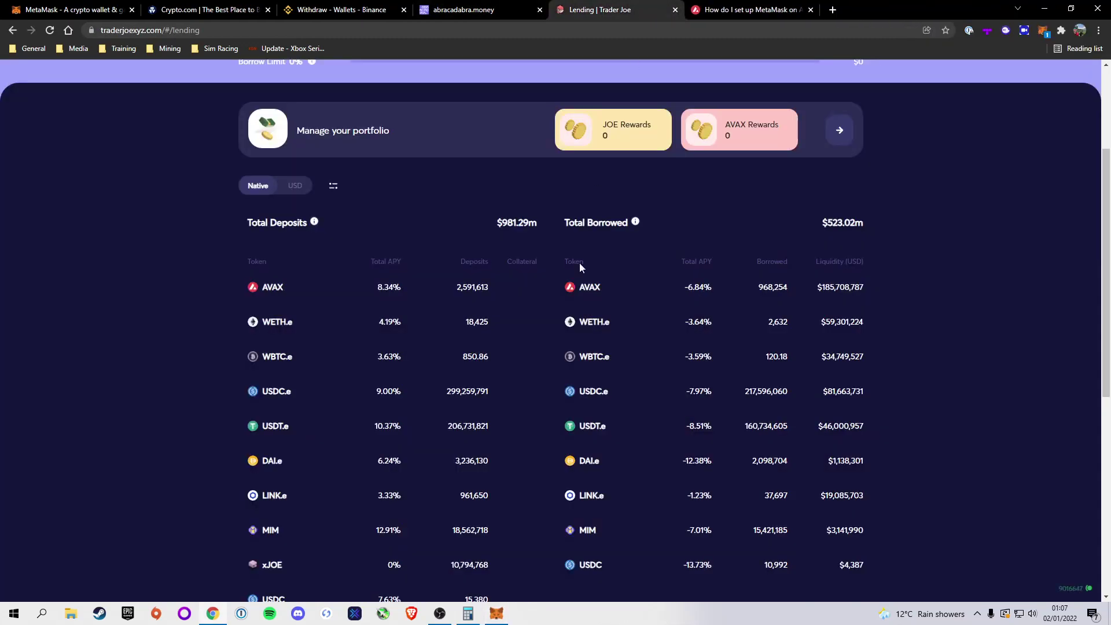
# Set up a Trader Joe swap of the full WAVAX balance to AVAX
pyautogui.scroll(3, 364, 198)
pyautogui.click(319, 86)
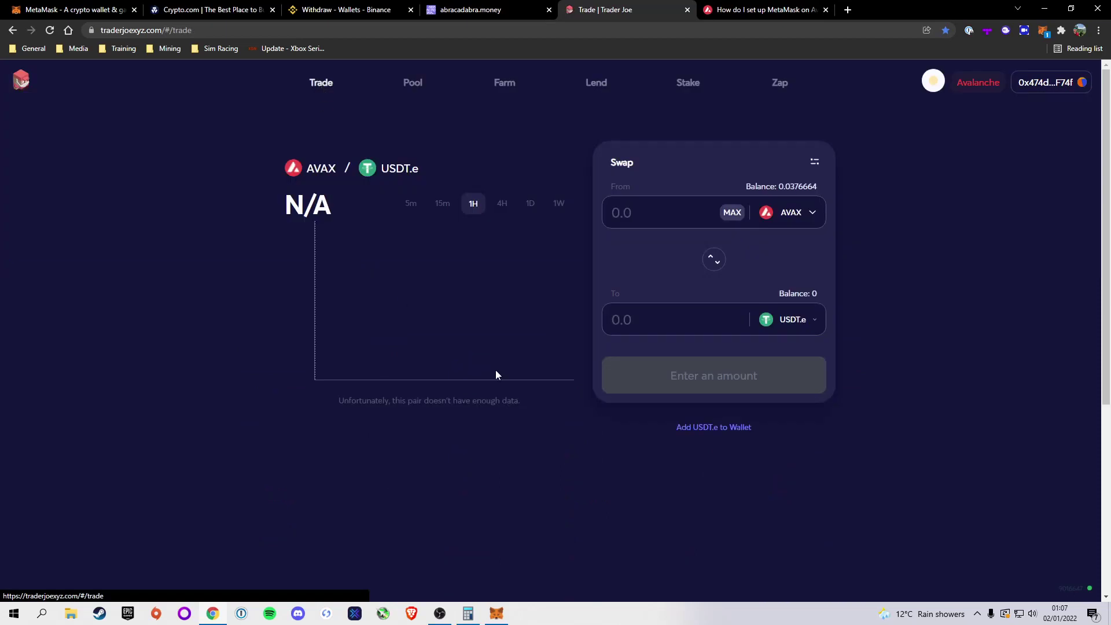
pyautogui.click(714, 259)
pyautogui.click(782, 213)
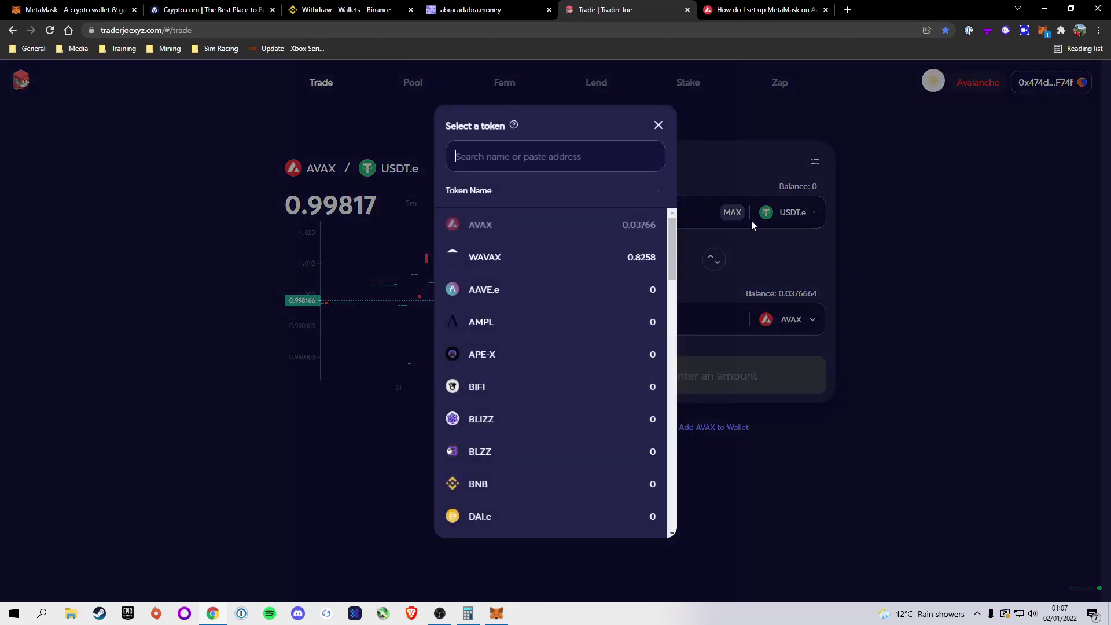
pyautogui.click(514, 257)
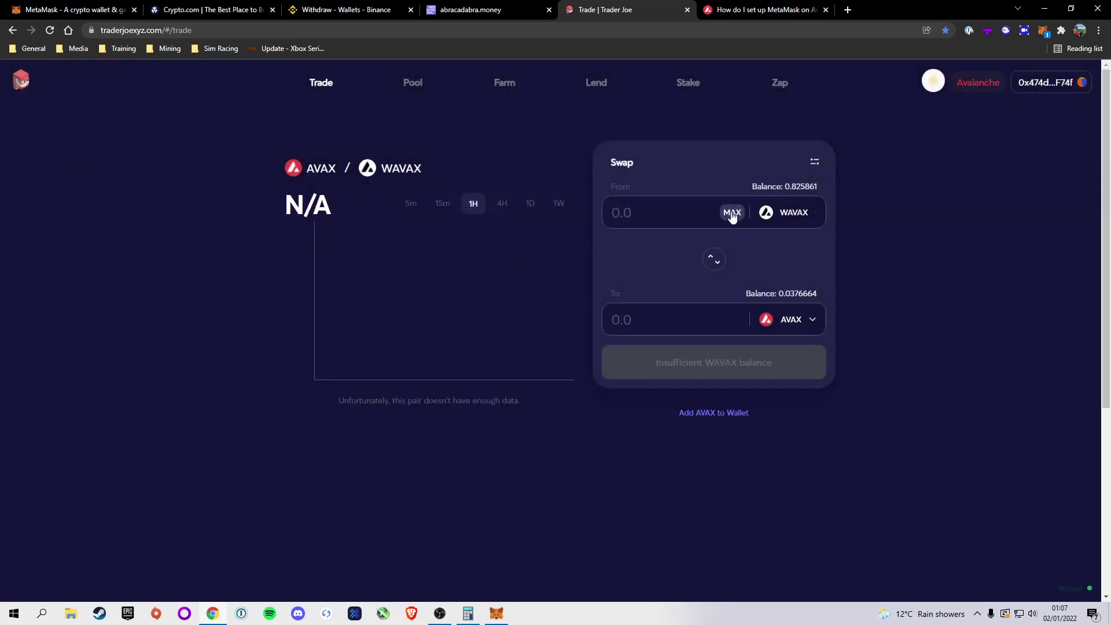
pyautogui.click(730, 214)
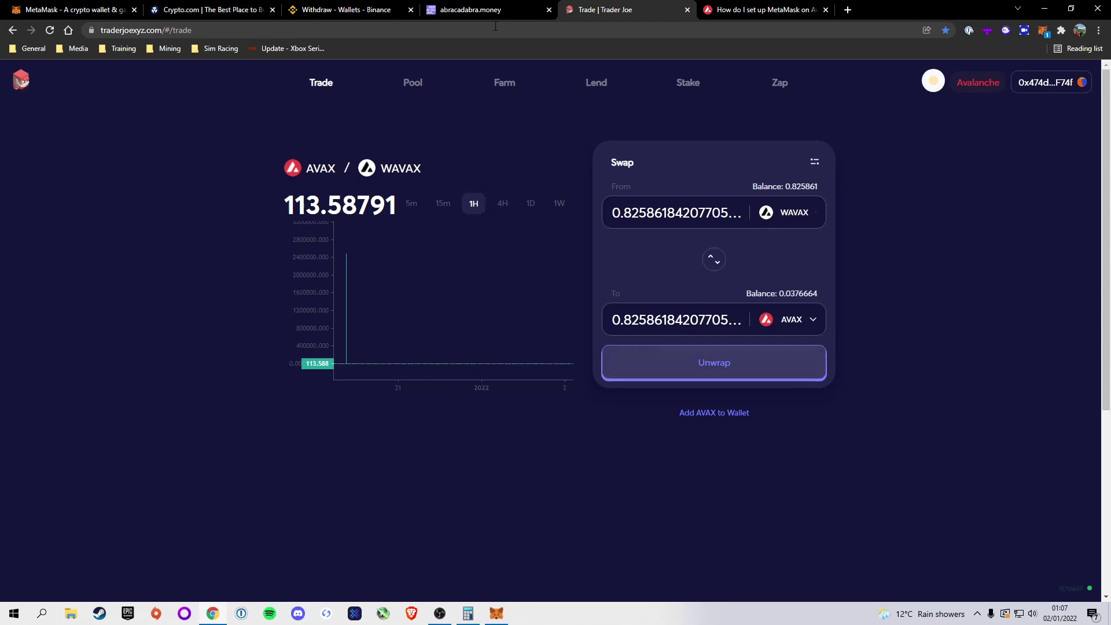
# Unwrap the WAVAX to AVAX, refusing curve.fi's pending network switch request and approving the withdrawal in MetaMask
pyautogui.click(712, 365)
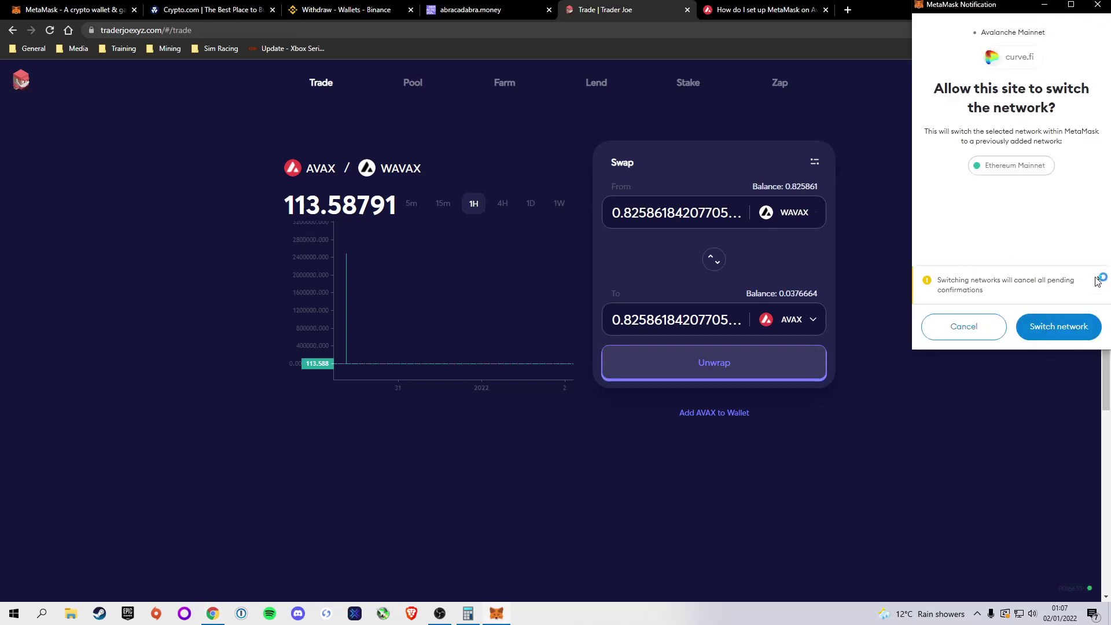
pyautogui.click(990, 327)
pyautogui.scroll(-1, 1014, 284)
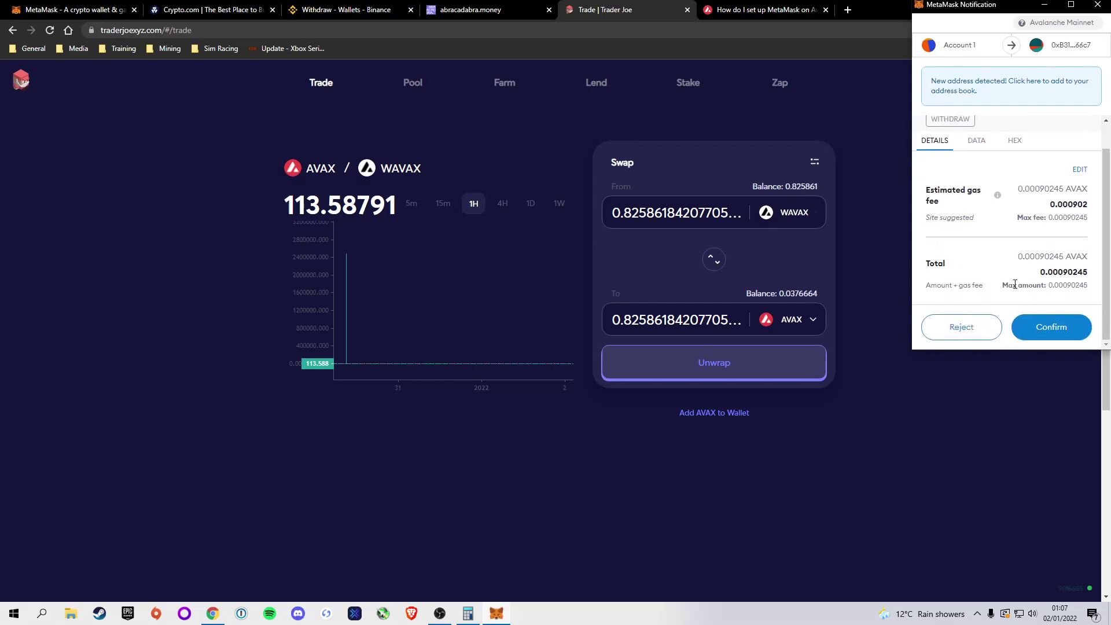
pyautogui.click(1050, 326)
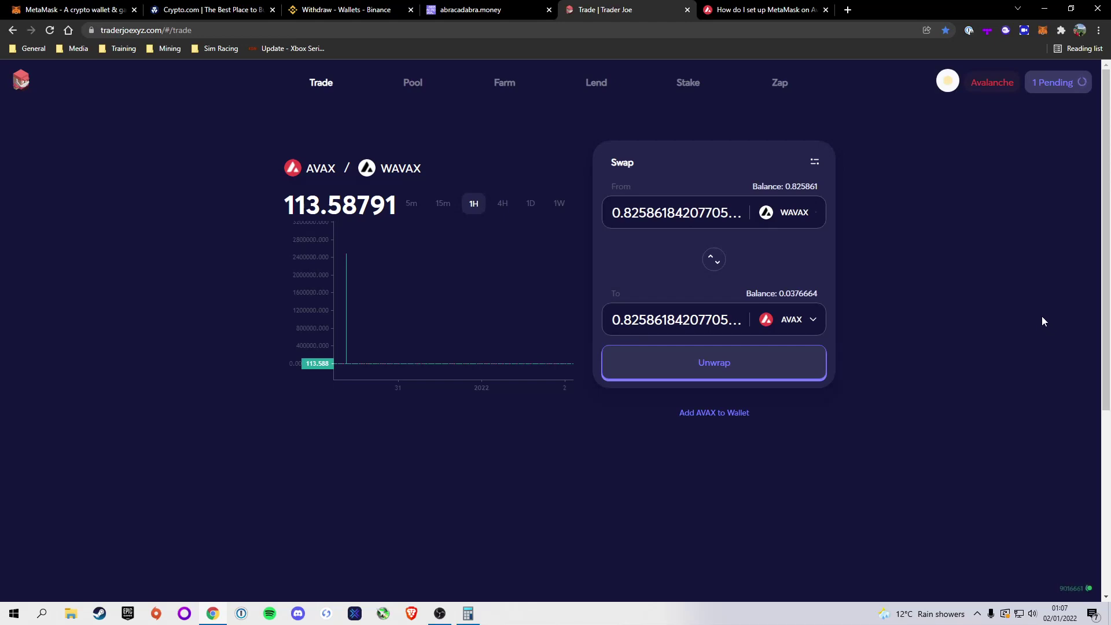
# Check the AVAX balance in the MetaMask wallet after the unwrap
pyautogui.click(1042, 30)
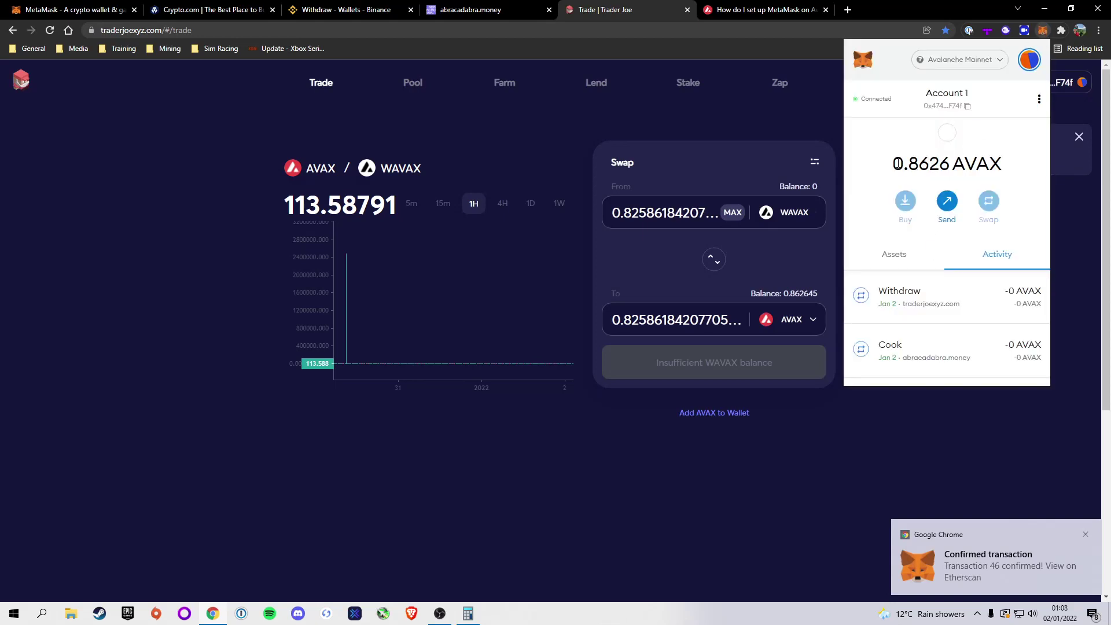
pyautogui.moveTo(896, 164); pyautogui.dragTo(937, 165)
pyautogui.click(750, 109)
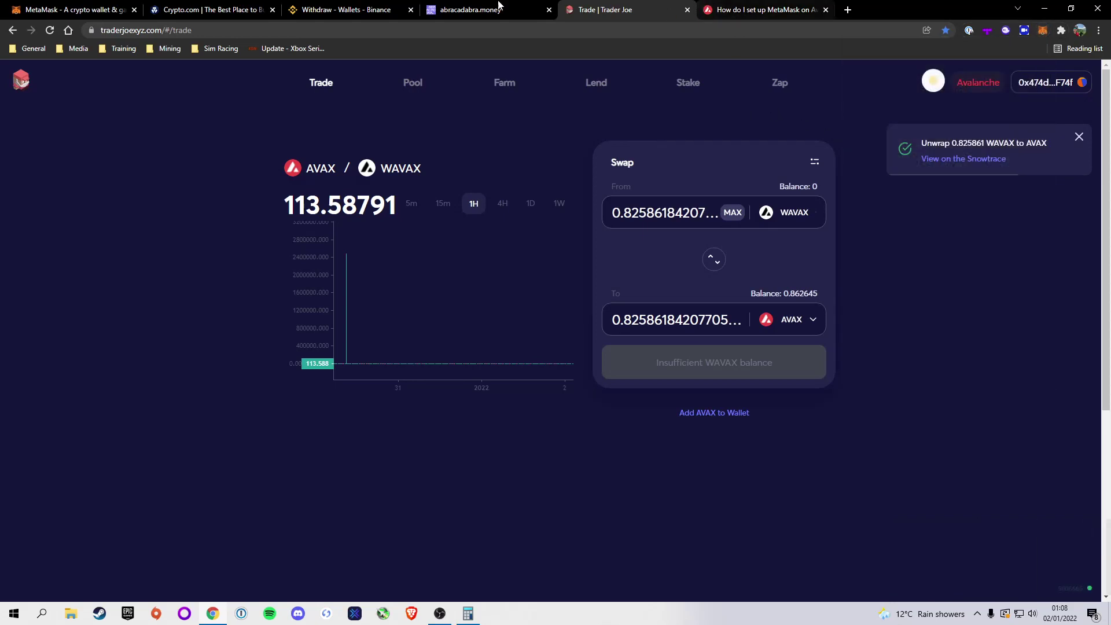
# Return to Abracadabra's repay form for the AVAX pool and enable the Deleverage option
pyautogui.click(461, 6)
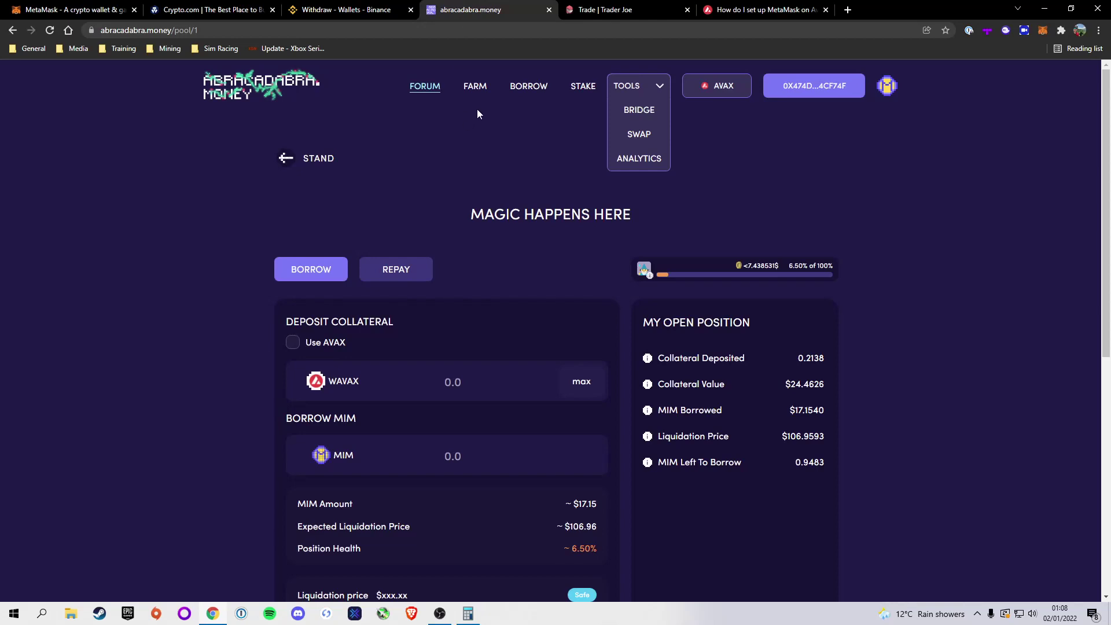
pyautogui.click(416, 267)
pyautogui.scroll(-1, 416, 263)
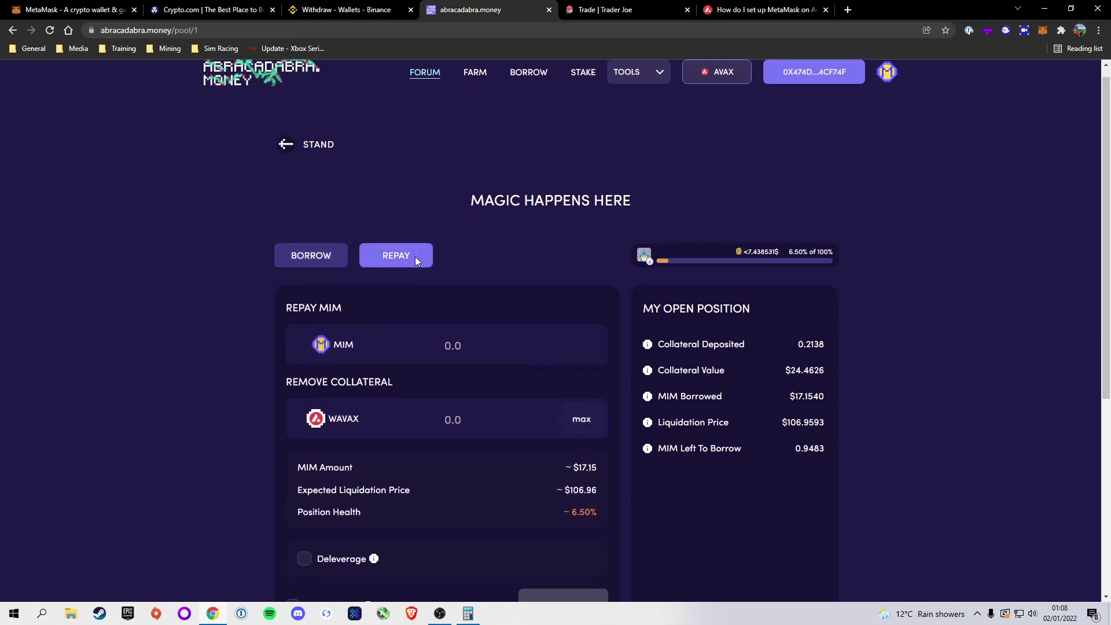
pyautogui.scroll(-3, 444, 253)
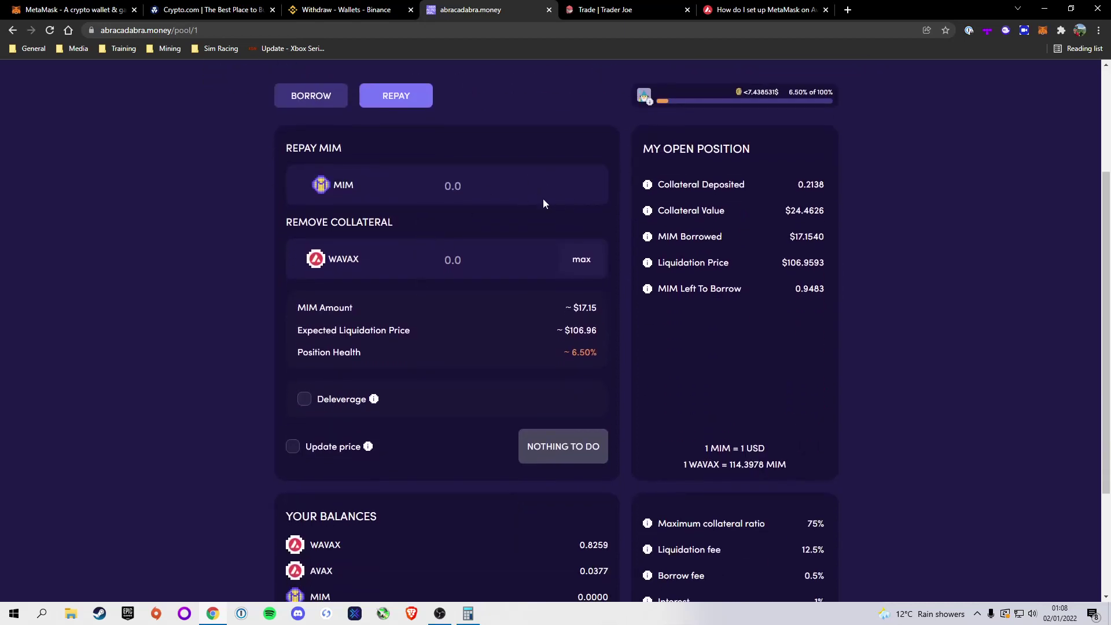
pyautogui.click(341, 398)
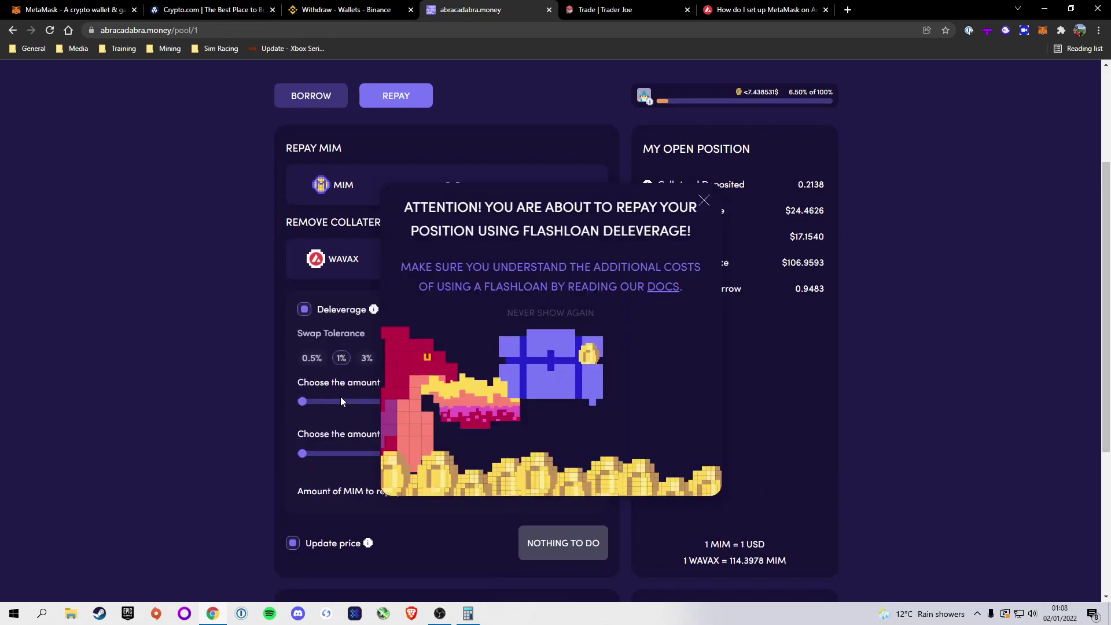
# Dismiss the flashloan deleverage notice, disable the Deleverage option on the repay form and check the position health indicator
pyautogui.click(705, 200)
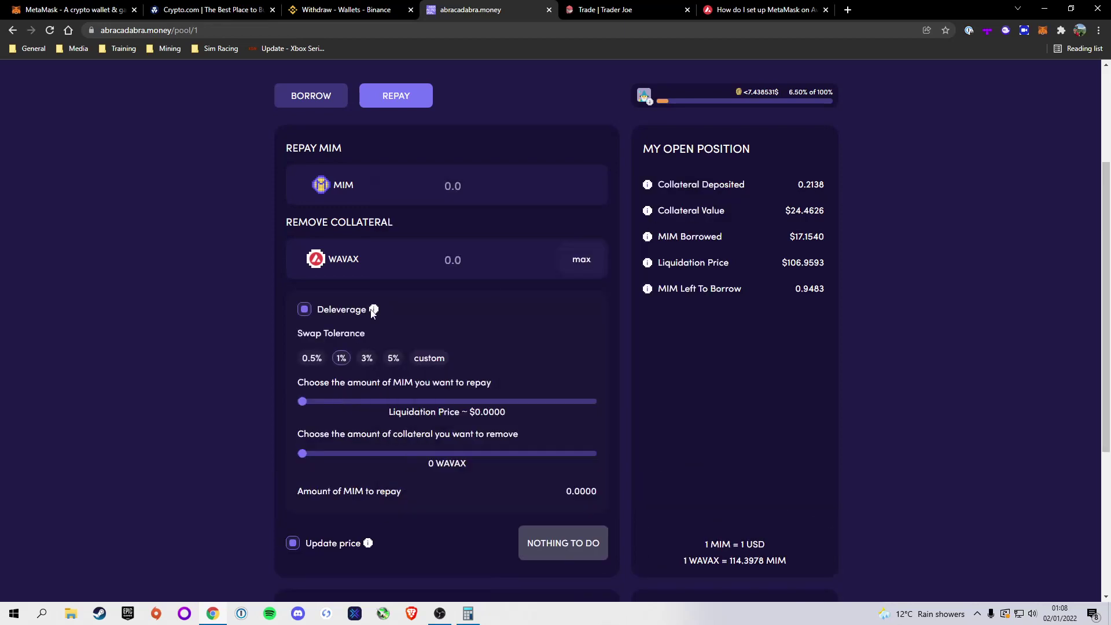
pyautogui.click(317, 313)
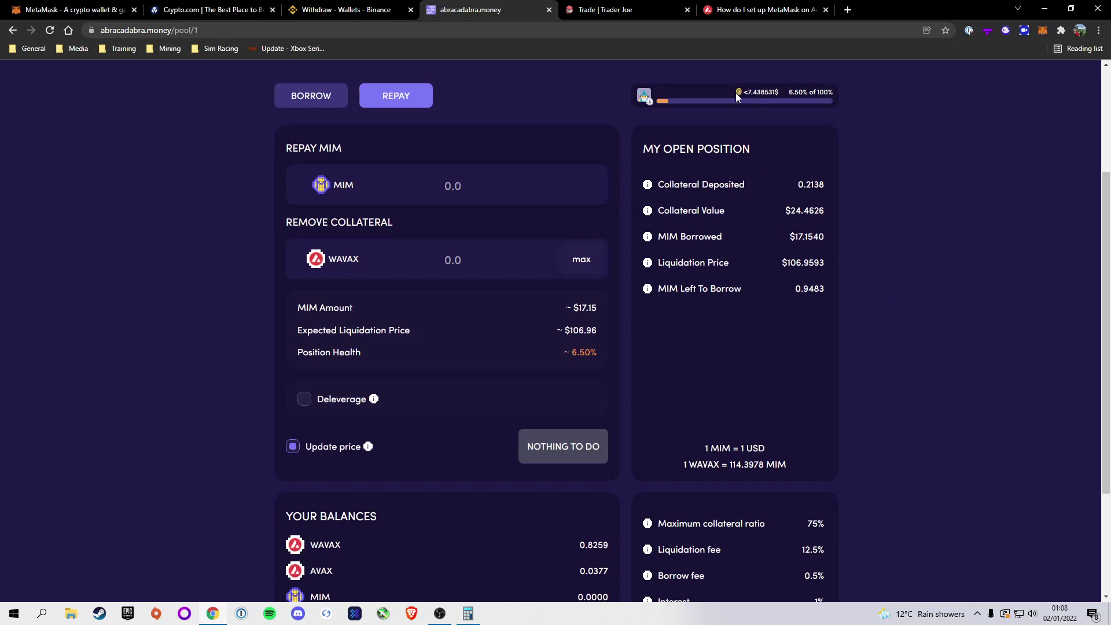
pyautogui.moveTo(741, 94)
# Switch to Trader Joe and open its lending page to view the deposit and borrow markets
pyautogui.click(625, 9)
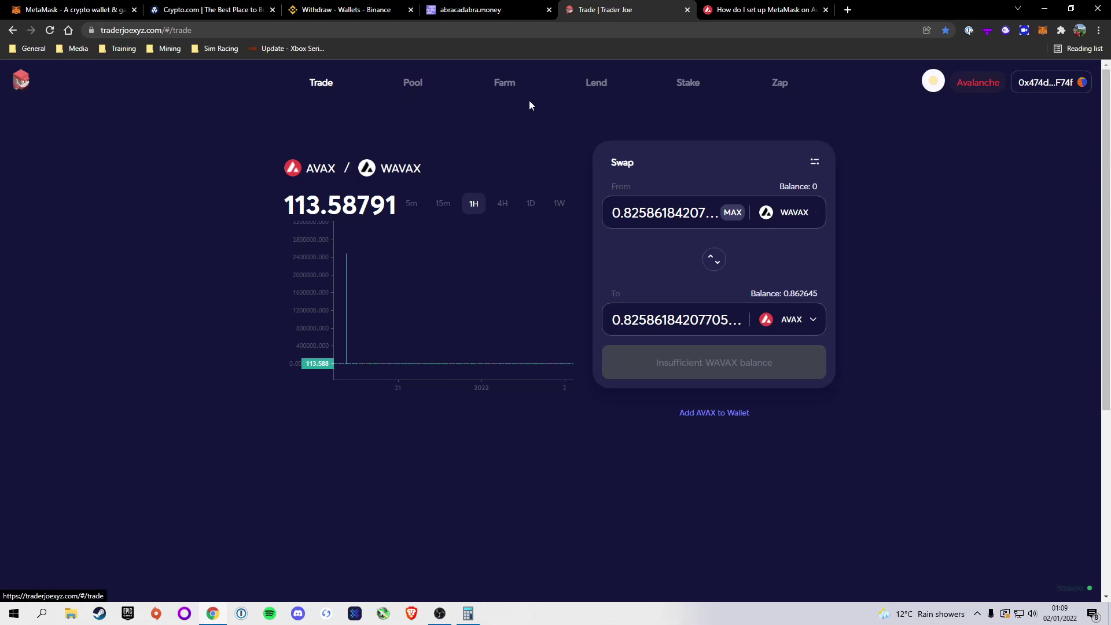
pyautogui.click(598, 86)
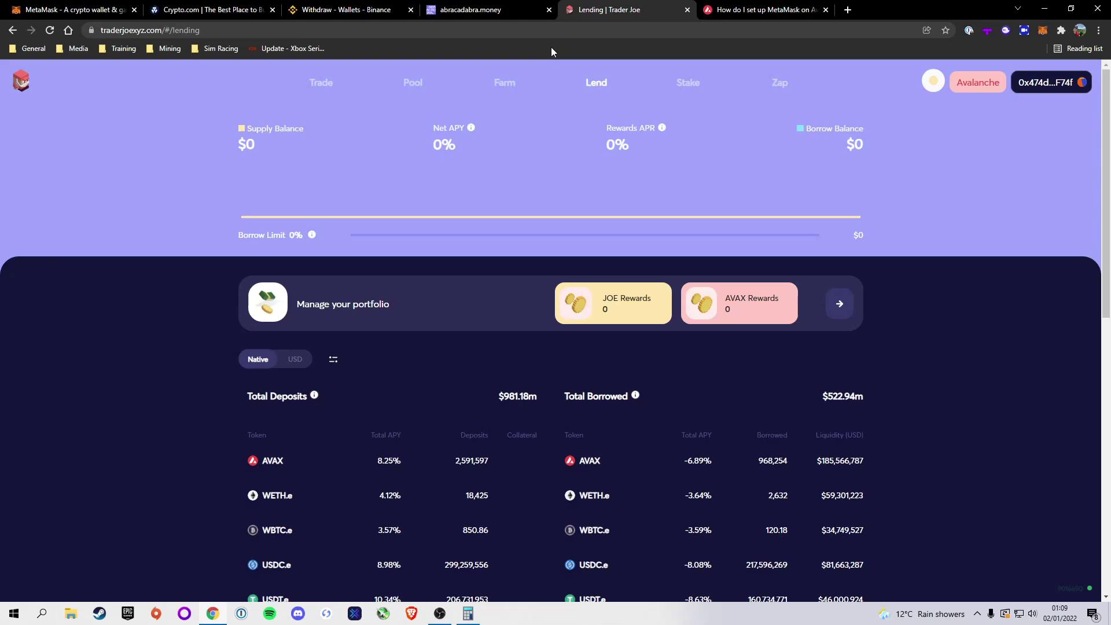
# Minimise the browser window to reveal the desktop and close the Calculator app
pyautogui.click(1044, 12)
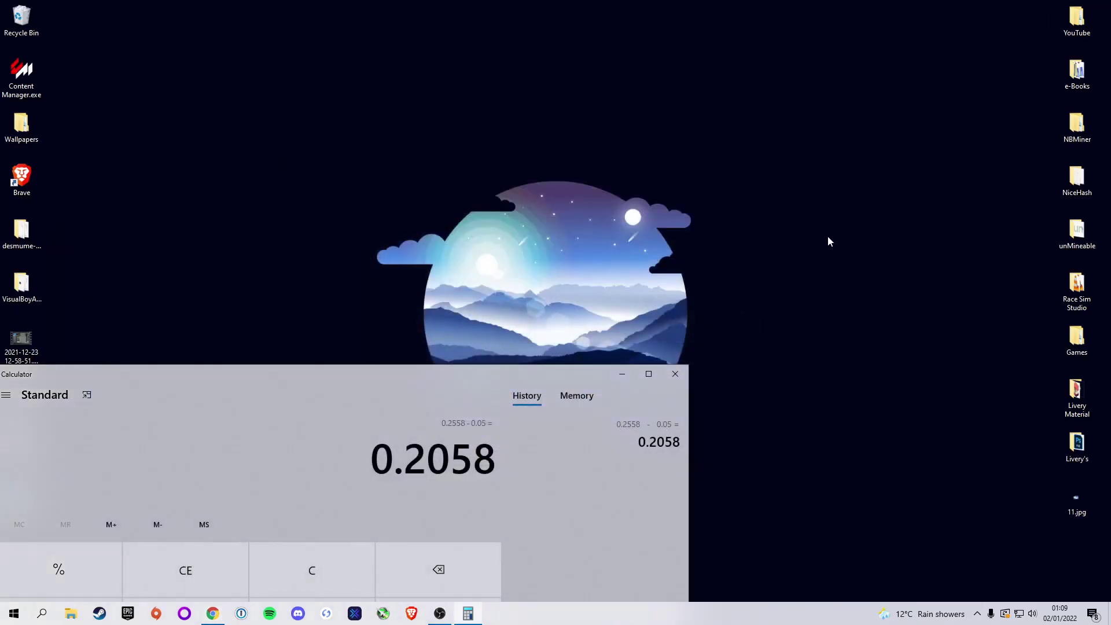
pyautogui.moveTo(557, 380); pyautogui.dragTo(727, 92)
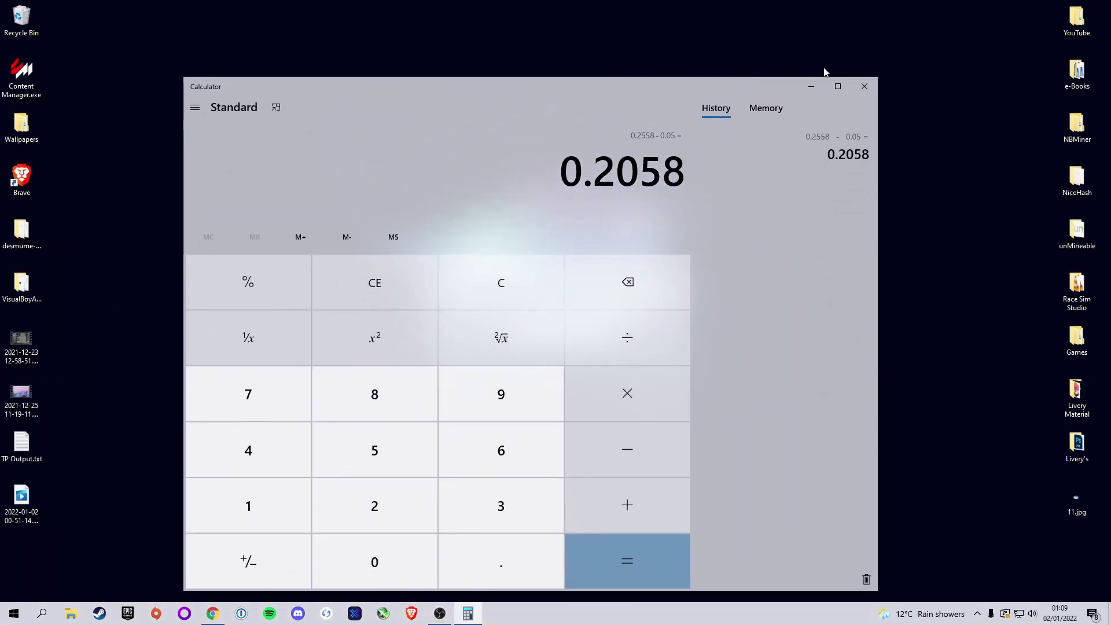
pyautogui.click(860, 87)
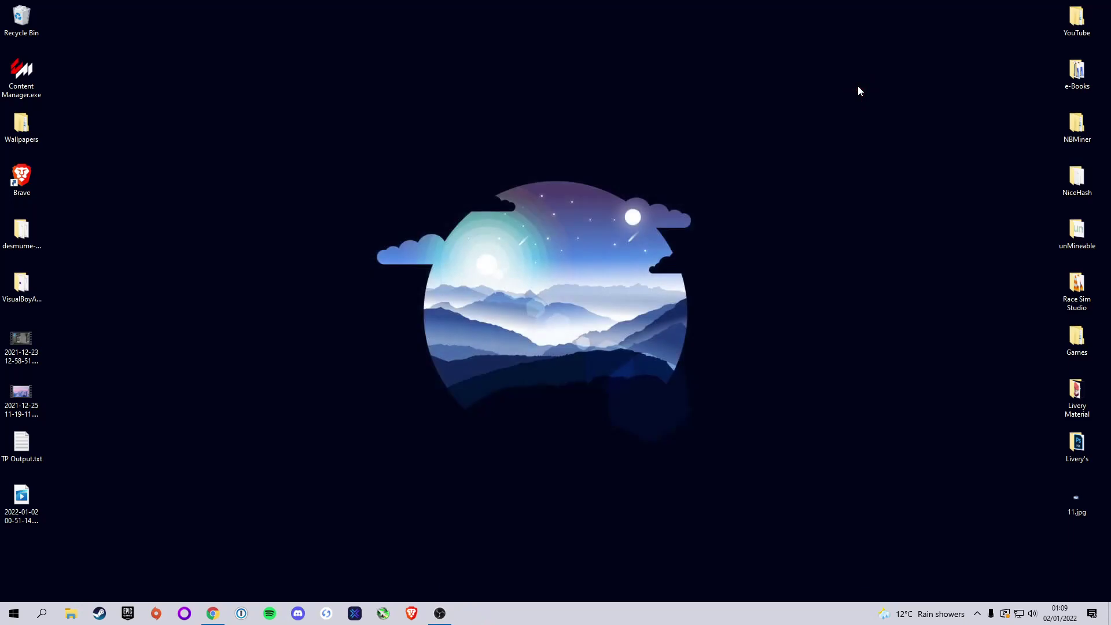